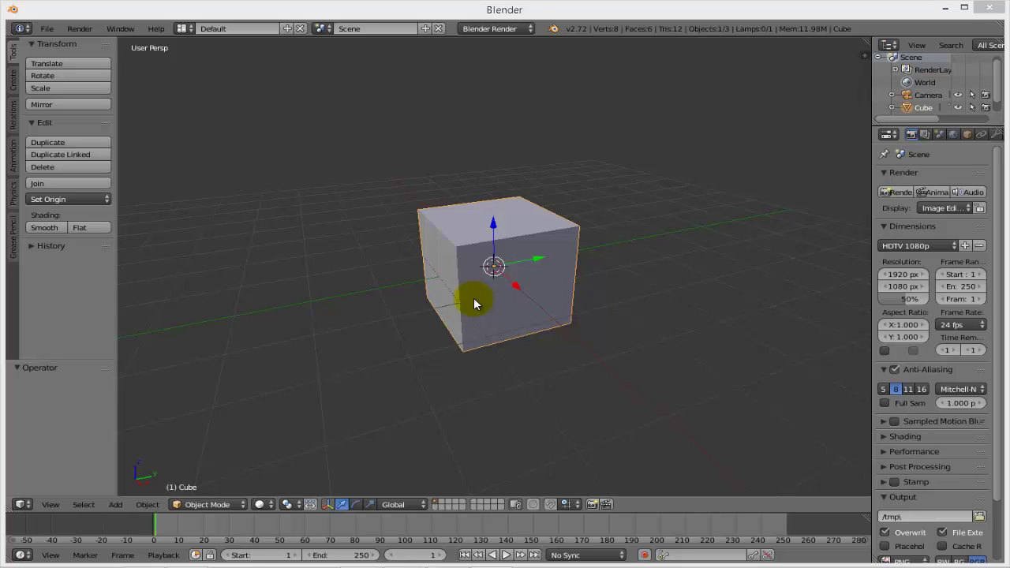
Step: Select the default cube in the viewport
right_click(463, 324)
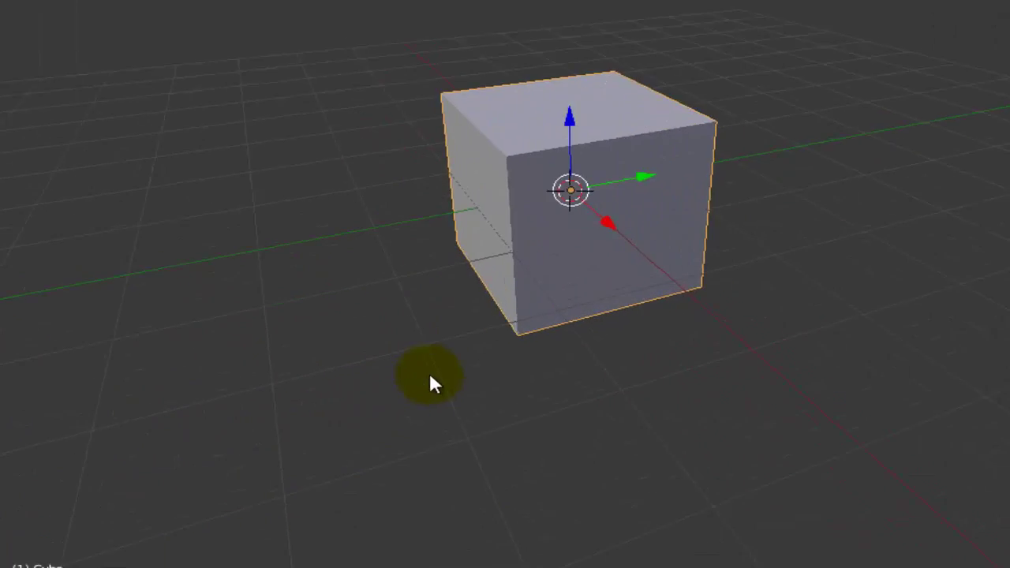
Step: Delete the cube, add a mesh plane at the origin, and widen the Properties editor
key(x)
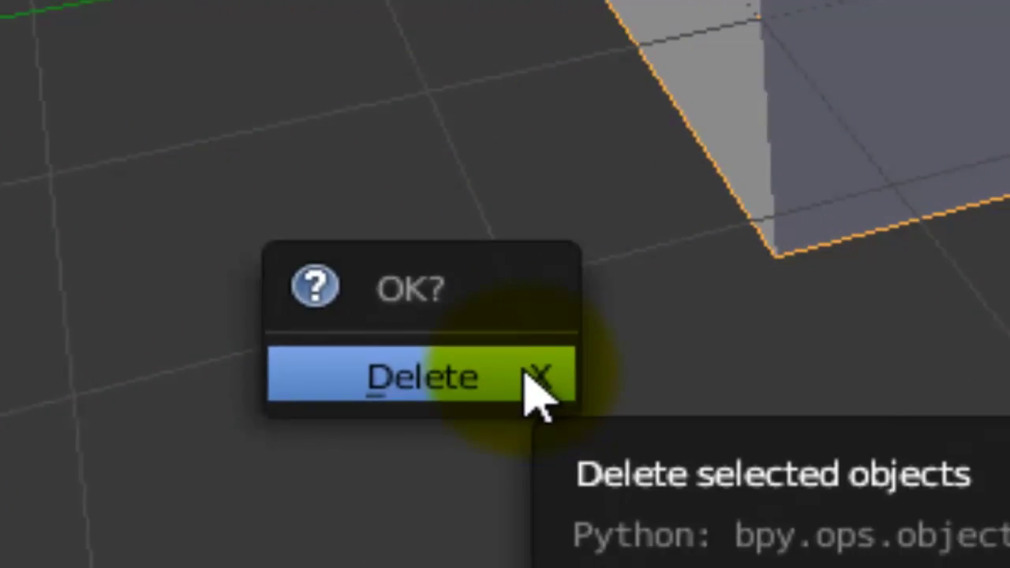
click(410, 381)
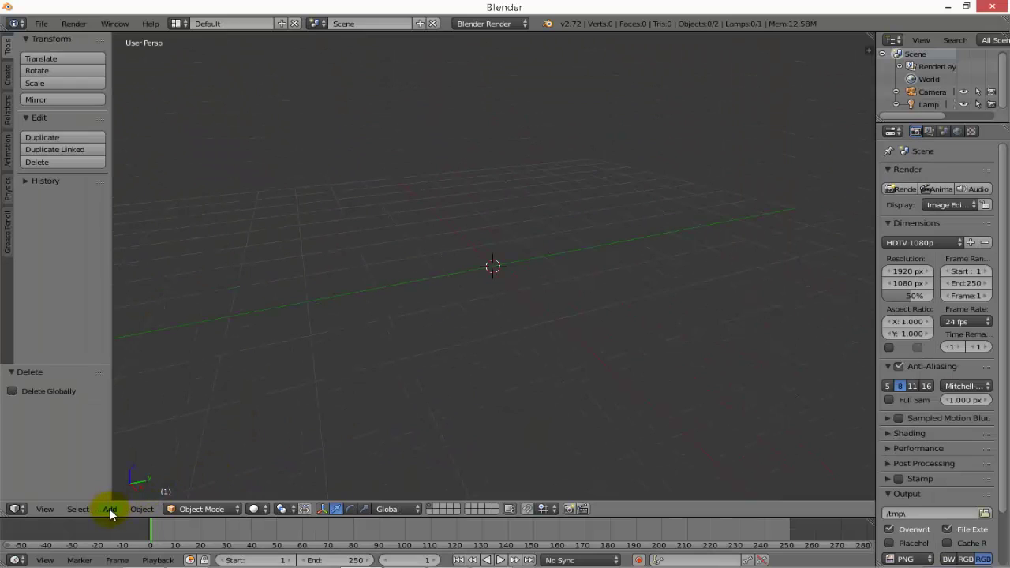
click(110, 511)
mouse_move(120, 496)
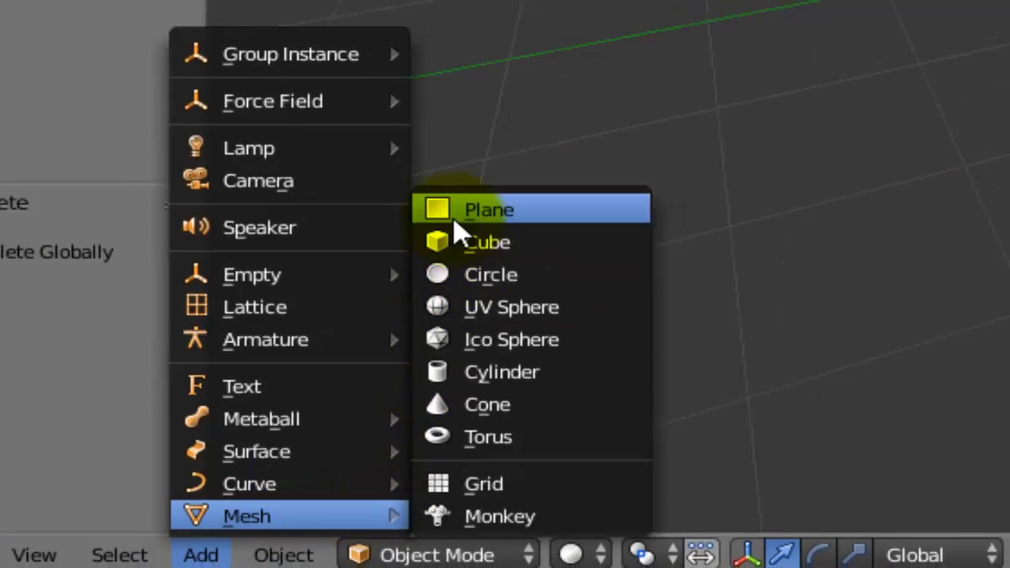
click(455, 222)
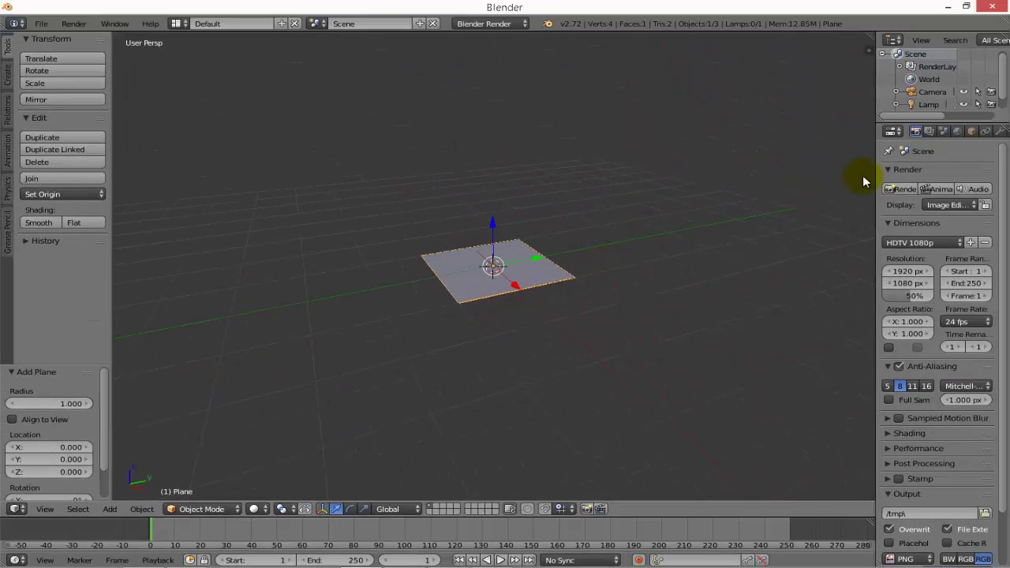
drag(875, 204, 757, 204)
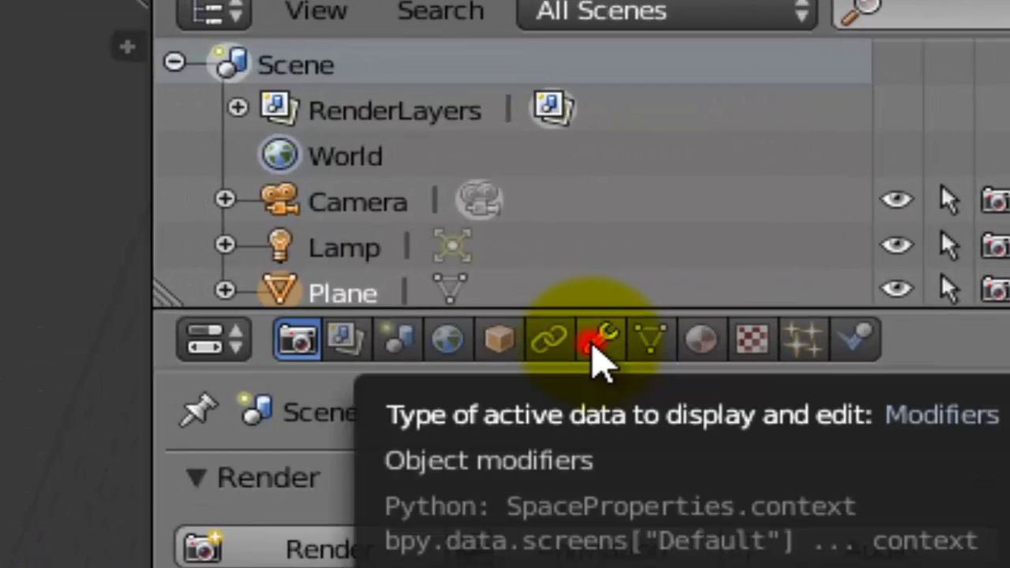
Step: Add an Ocean modifier to the plane, then zoom out and orbit to view it
click(601, 355)
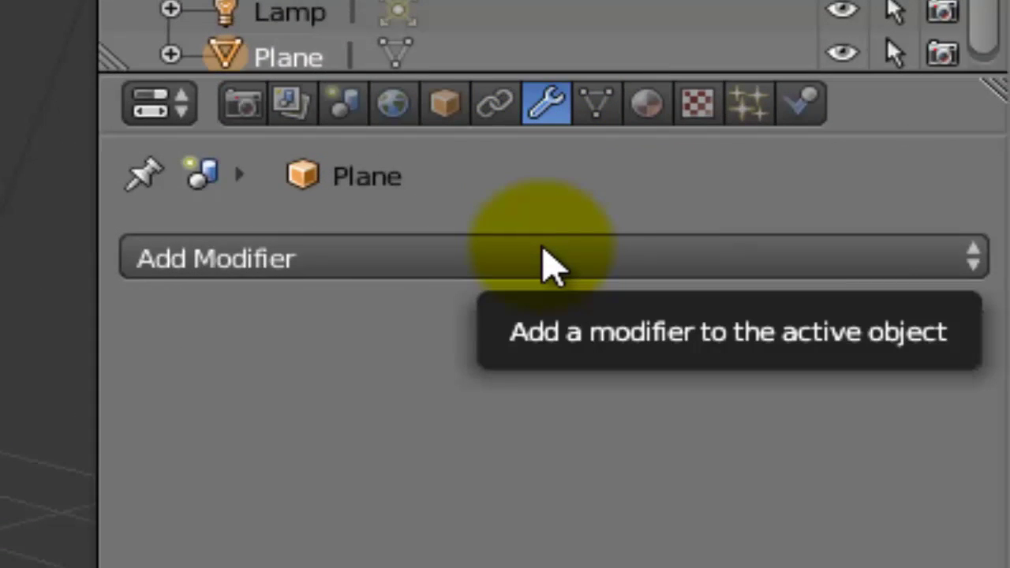
click(544, 261)
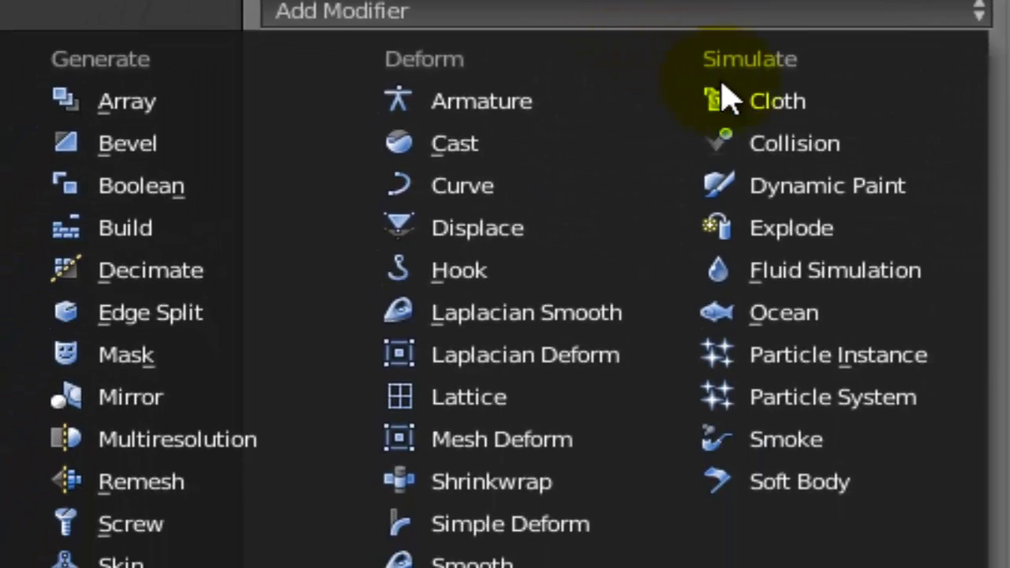
click(757, 316)
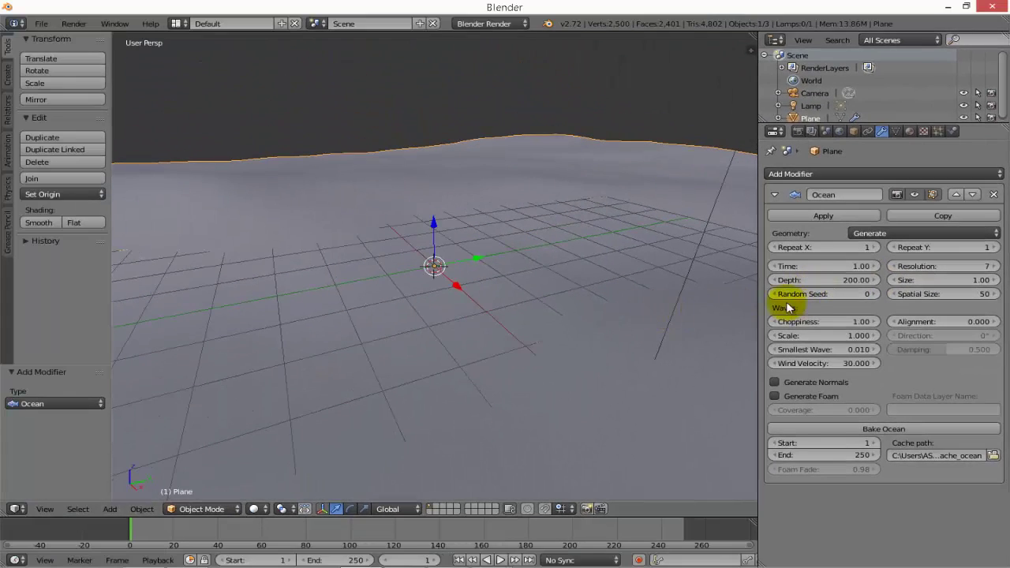
scroll(617, 300, down, 4)
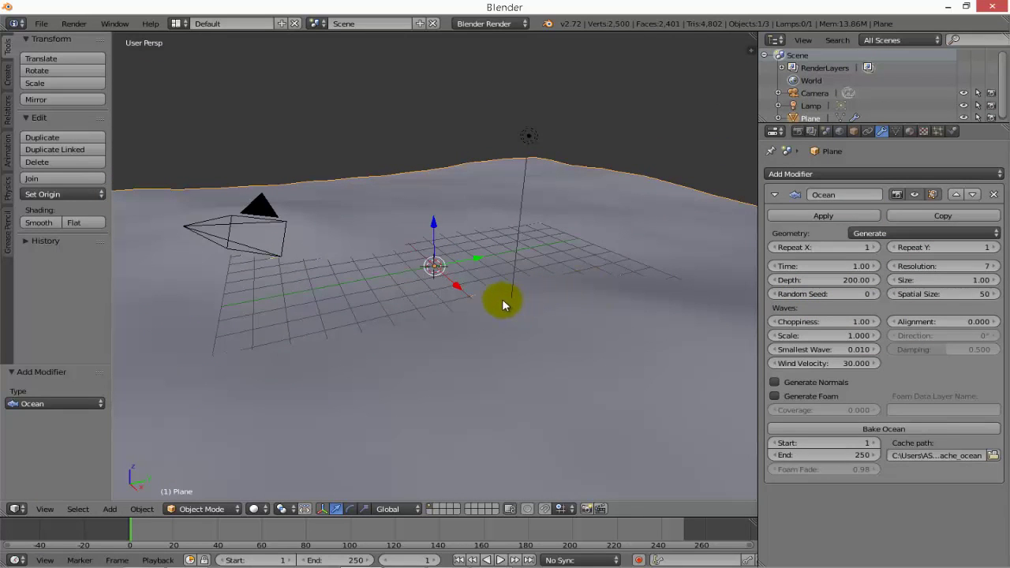
middle_drag(493, 313, 493, 318)
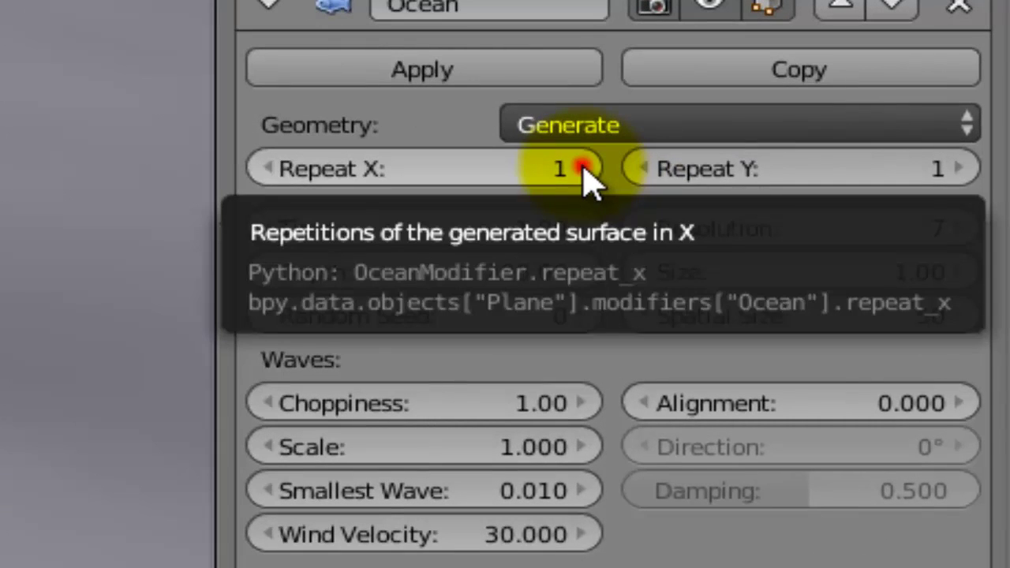
Step: Set the ocean's Repeat X and Repeat Y to 2 and Resolution to 22
click(584, 169)
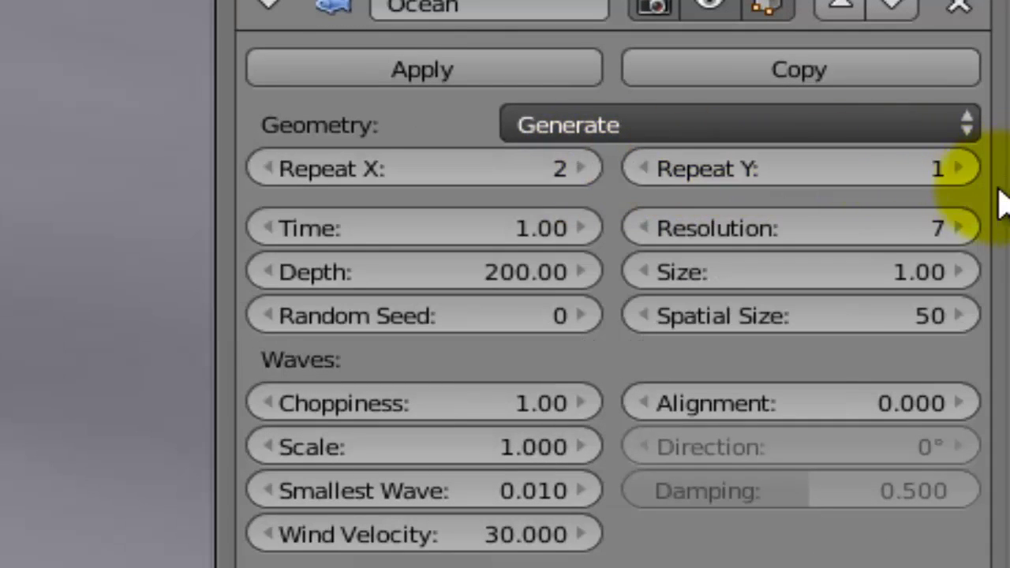
click(956, 169)
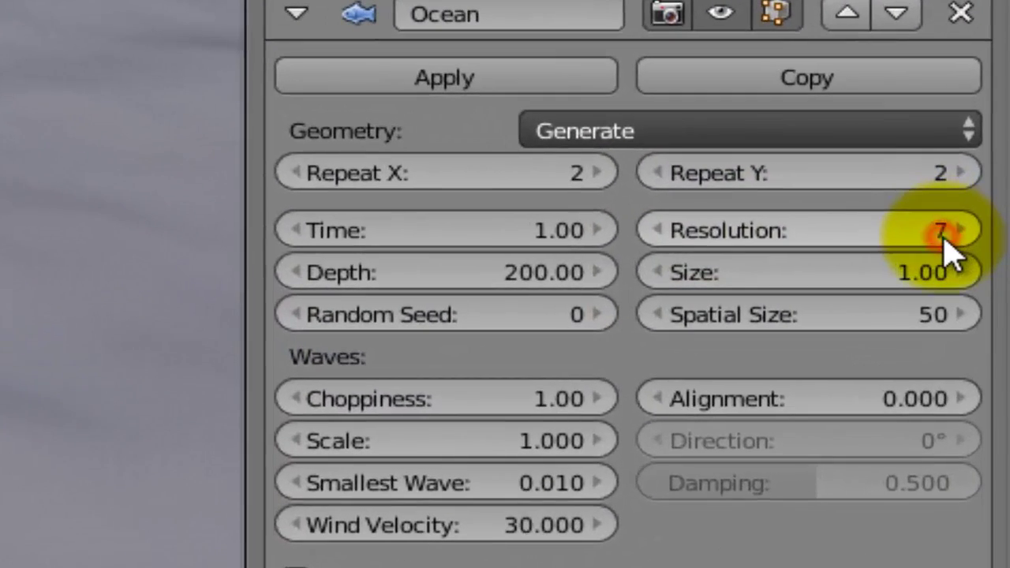
click(947, 237)
click(909, 235)
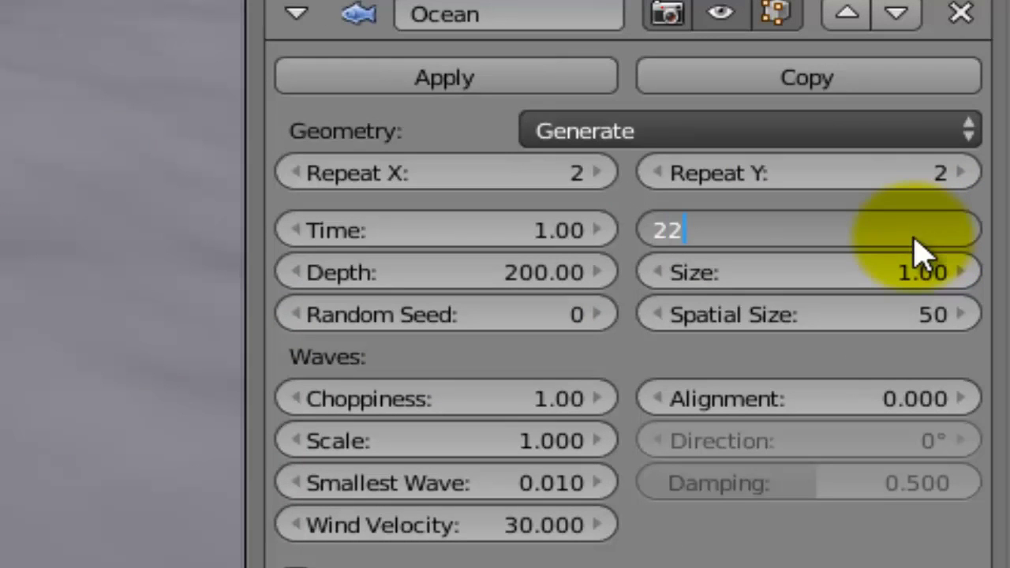
text(22)
key(Return)
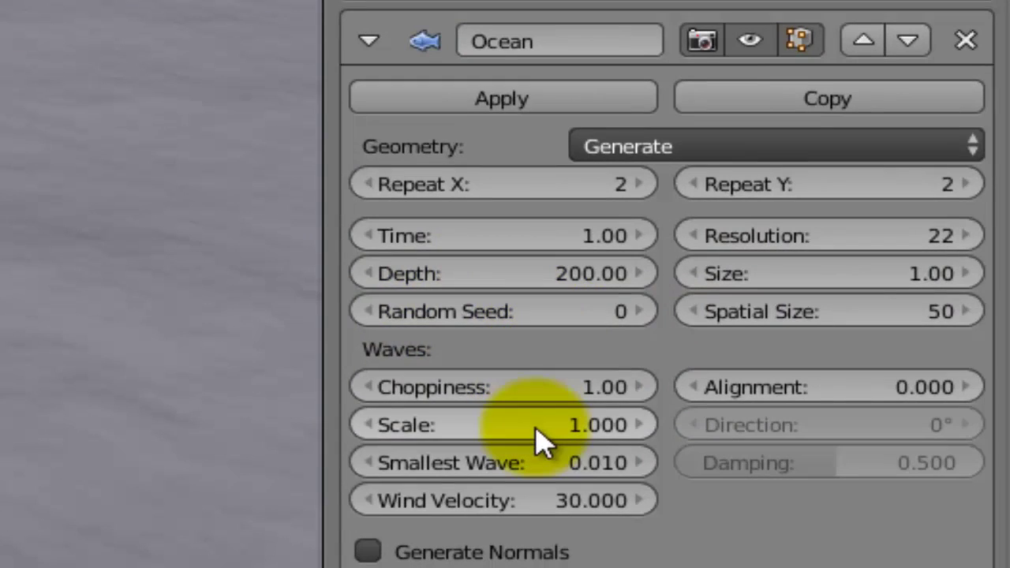
Step: Set the ocean wave Scale to 4 and try a Choppiness of 1.5
click(529, 424)
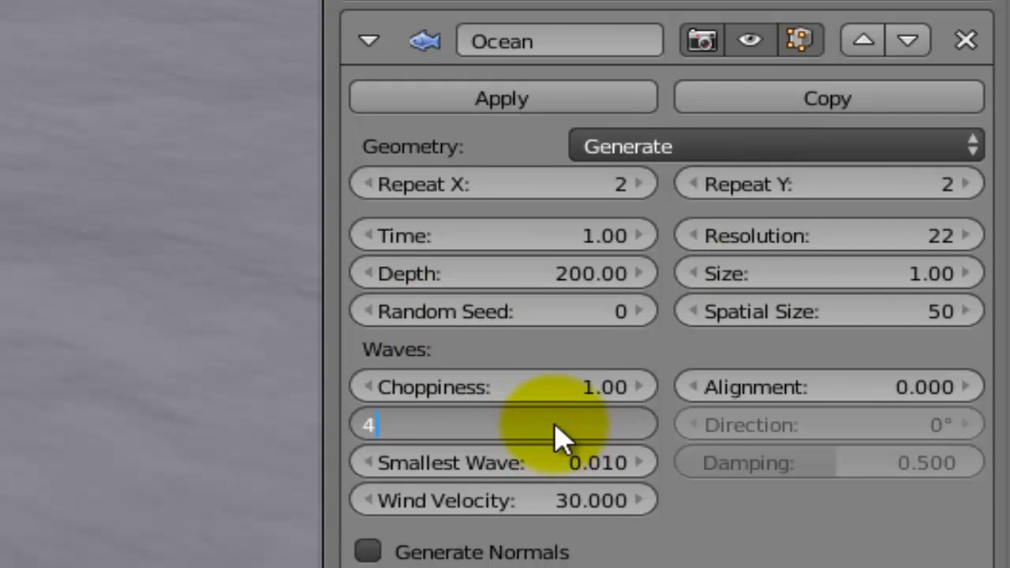
key(Return)
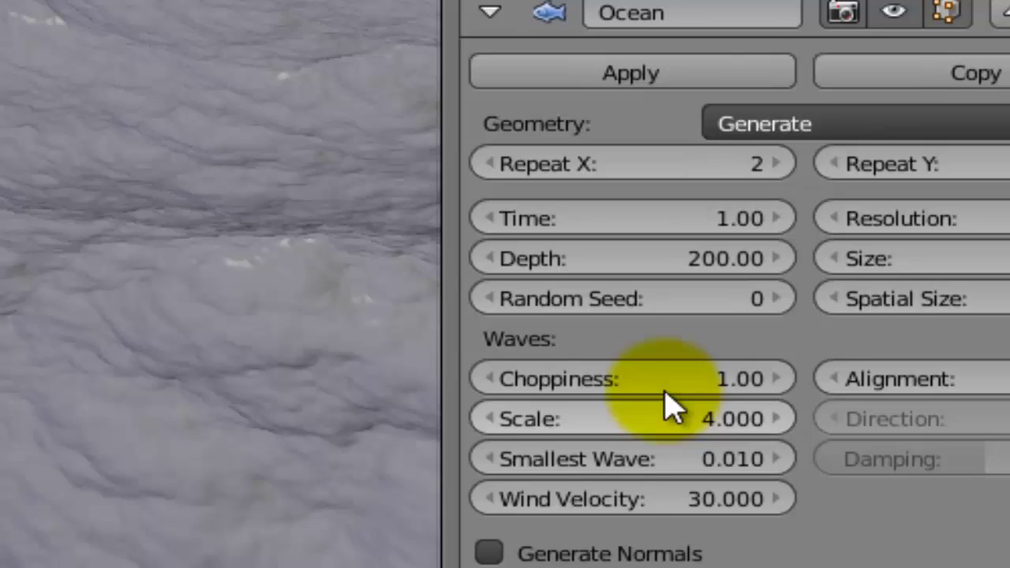
double_click(659, 379)
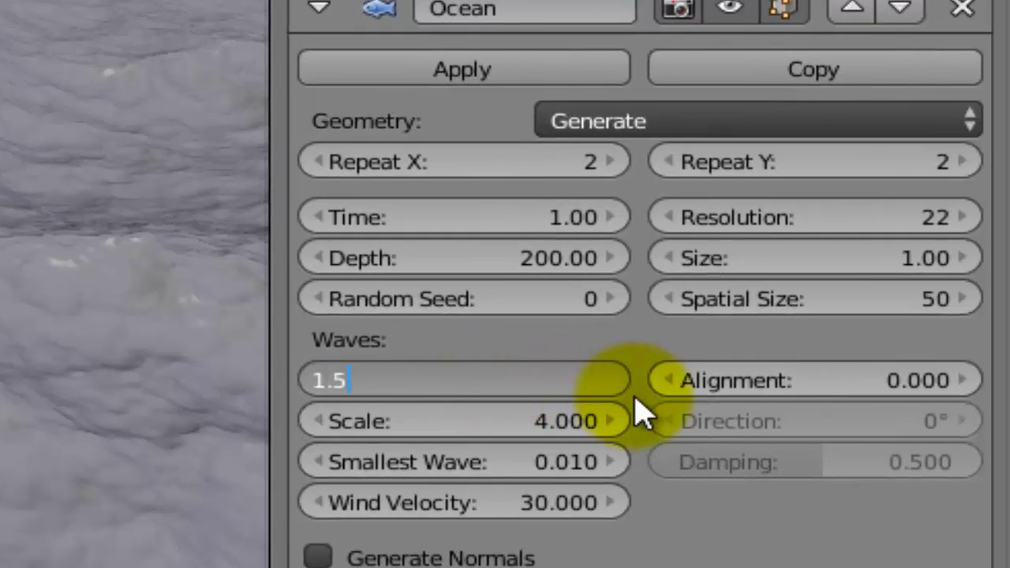
text(1.5)
key(Return)
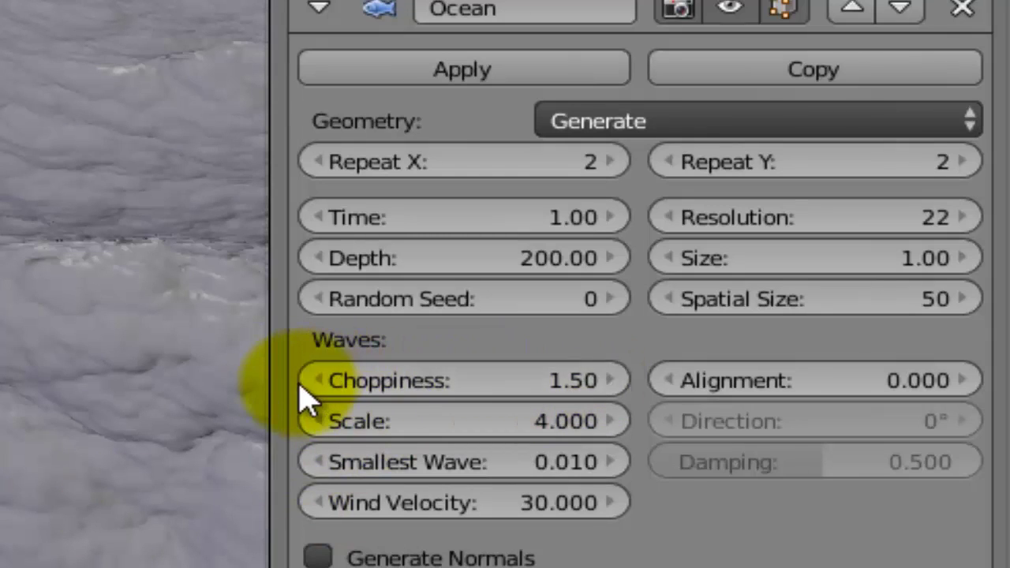
Step: Lower Choppiness to about 1.44, reset it to 1, and orbit to inspect the waves
click(318, 382)
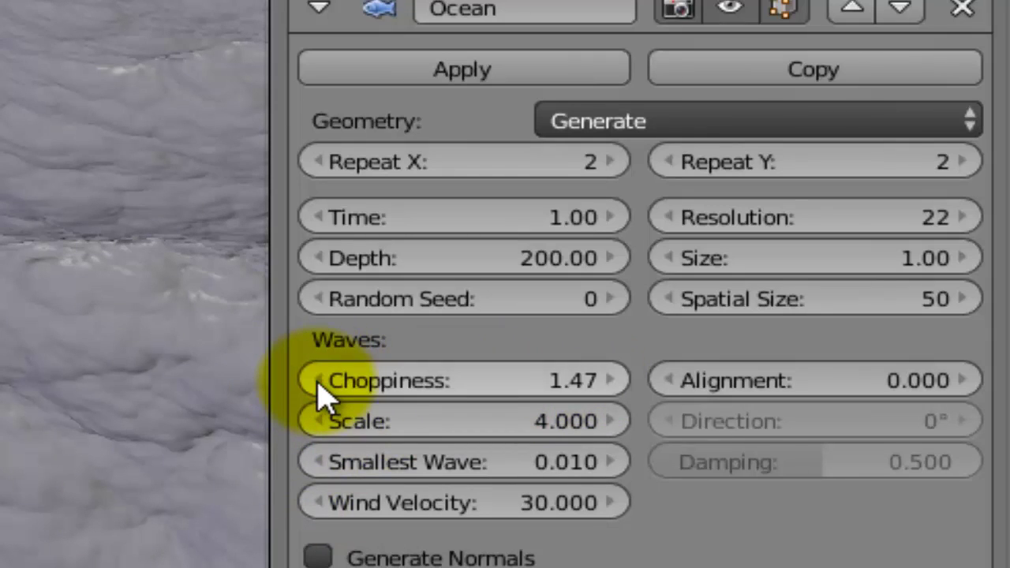
drag(322, 390, 300, 503)
drag(457, 457, 452, 457)
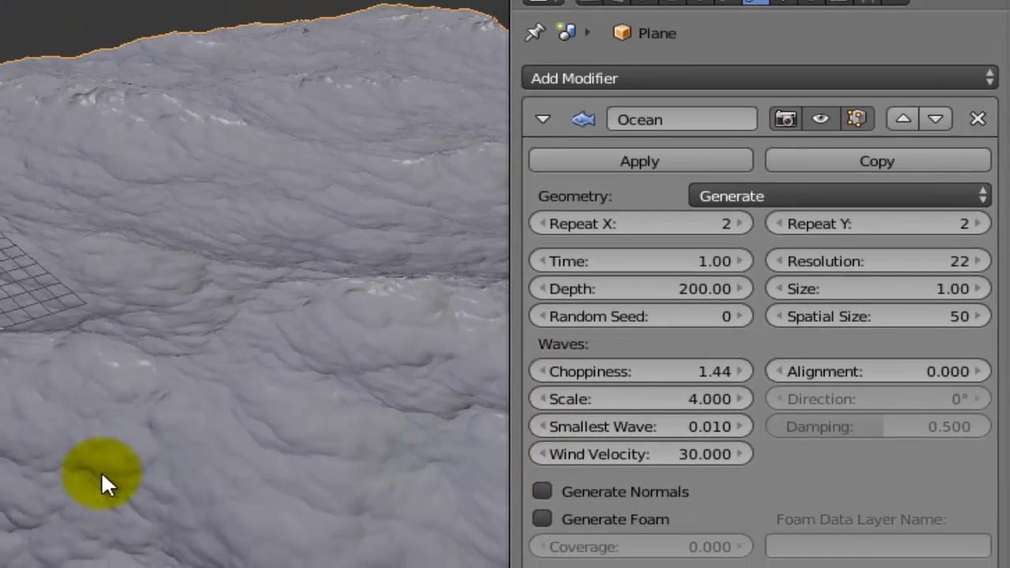
click(709, 369)
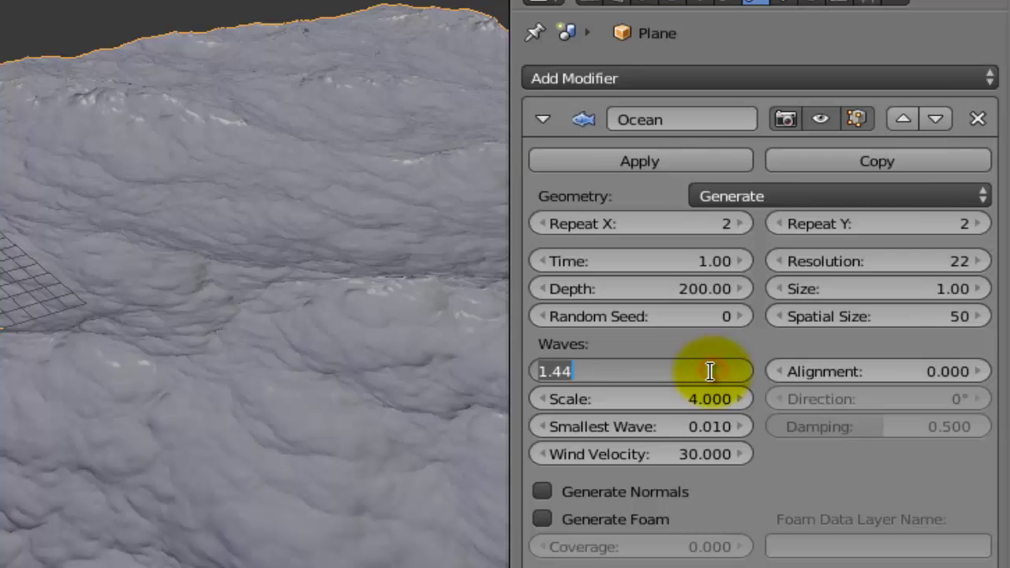
text(1)
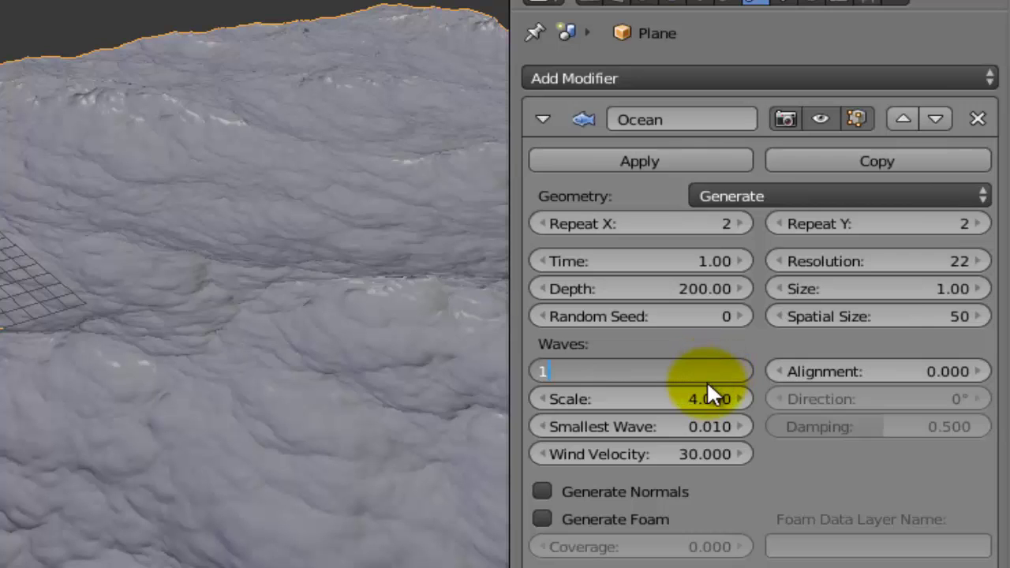
key(Return)
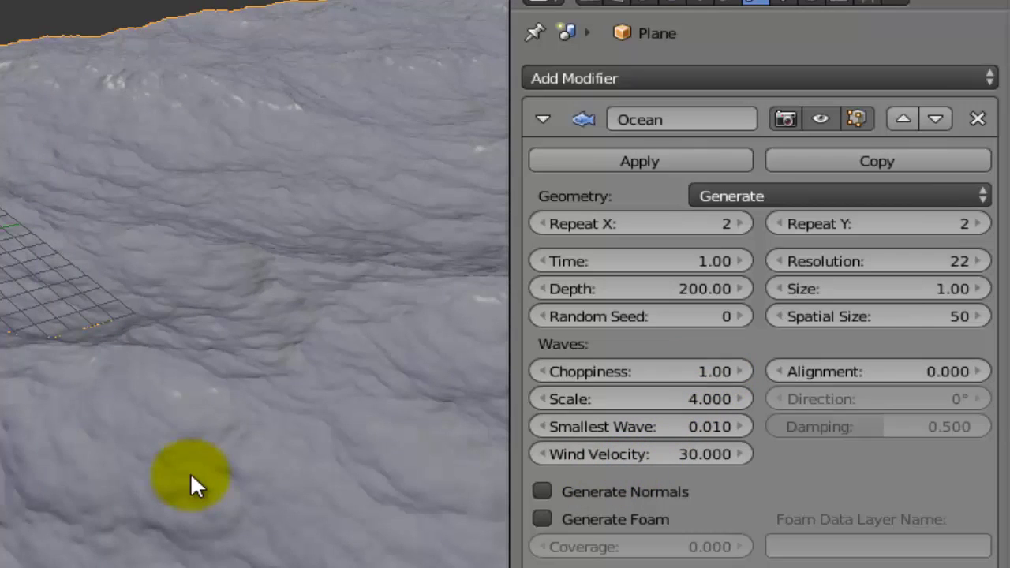
middle_drag(128, 498, 16, 439)
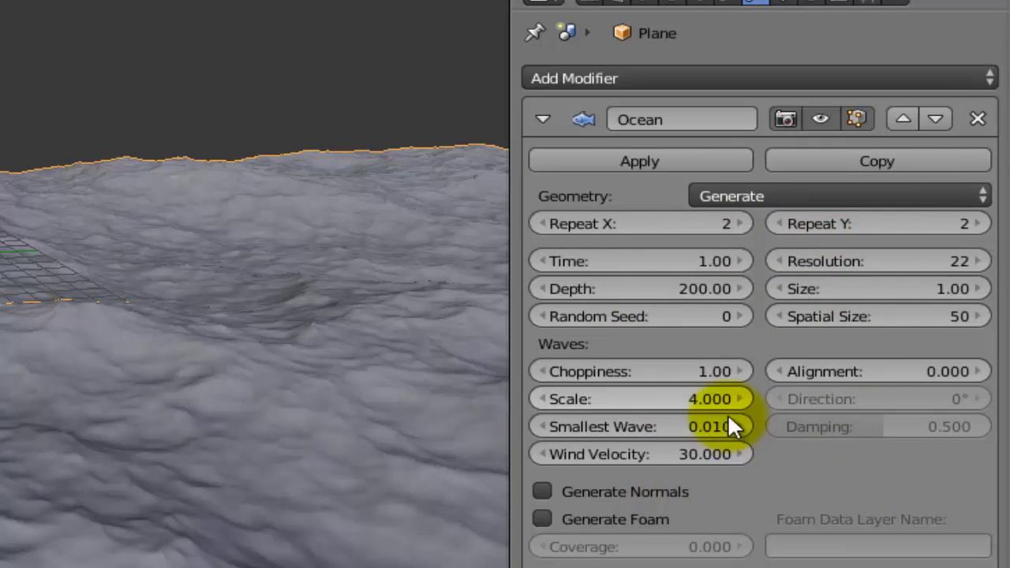
scroll(205, 467, up, 2)
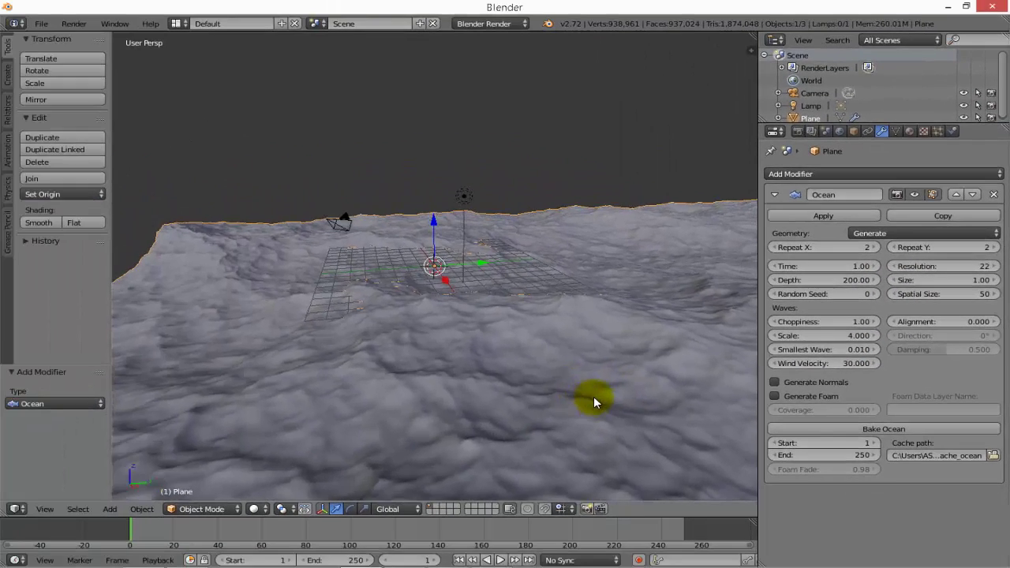
middle_drag(593, 402, 639, 389)
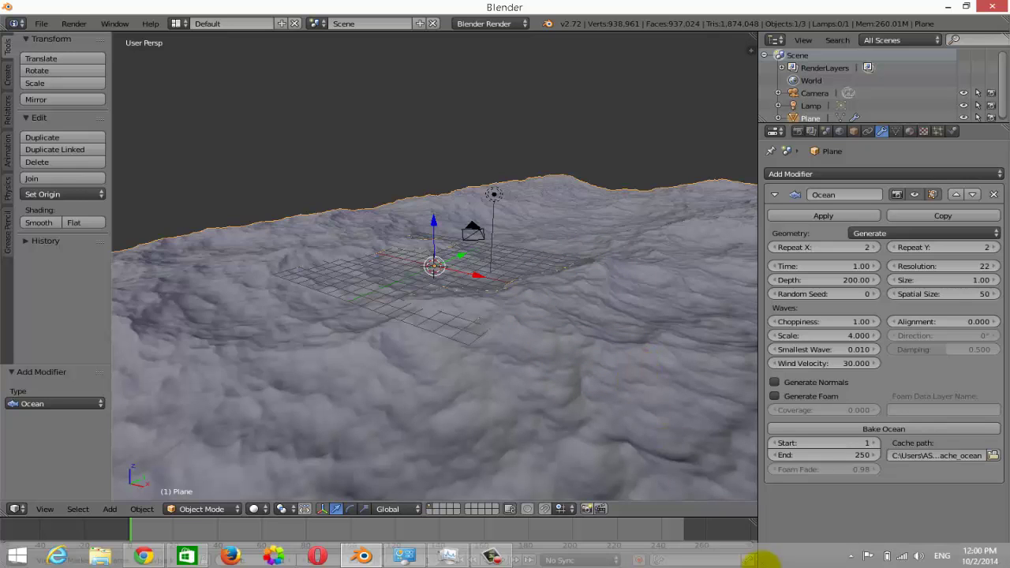
Step: Create Material.001 for the plane and switch the render engine to Cycles Render
click(491, 556)
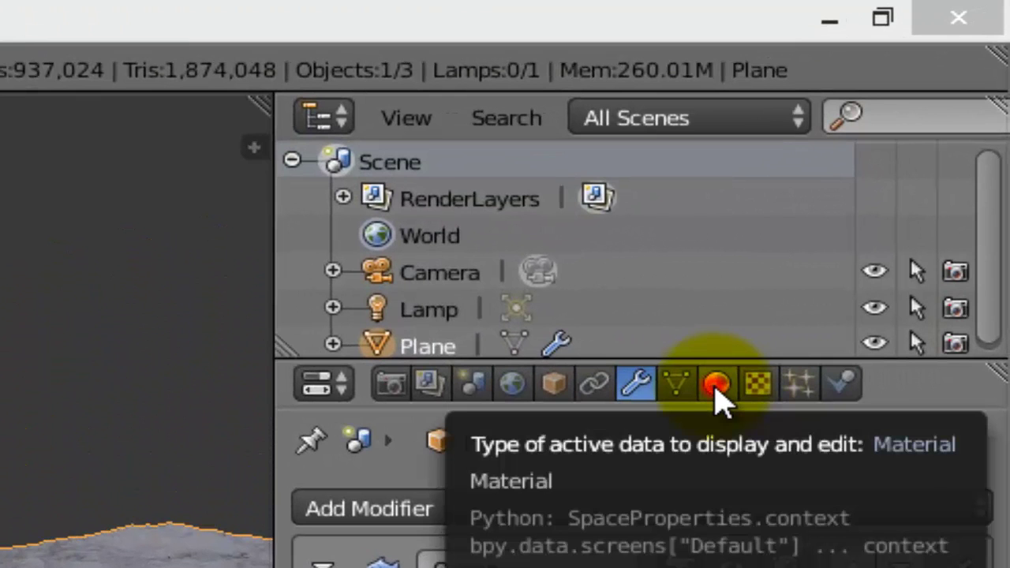
click(718, 387)
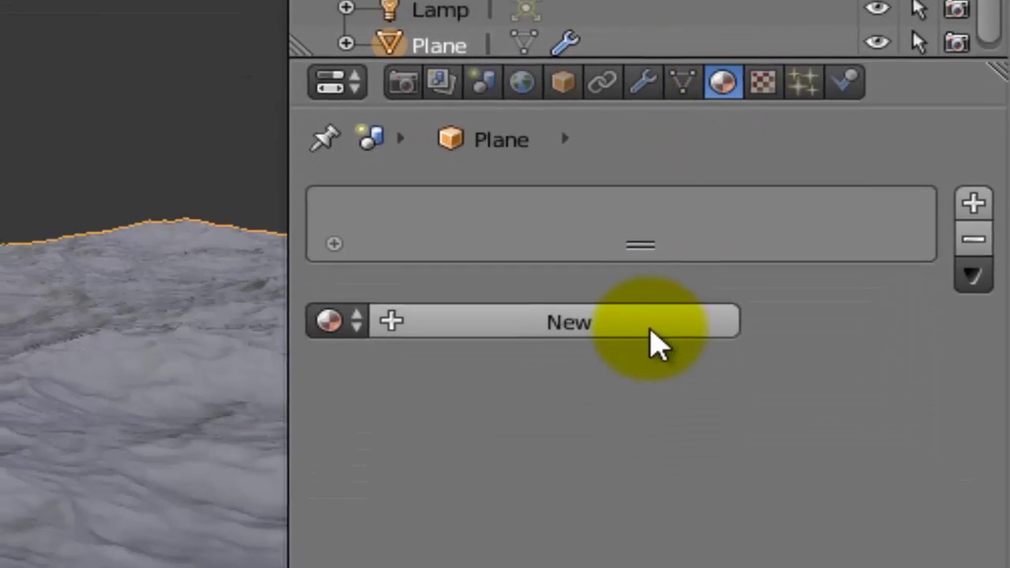
click(651, 383)
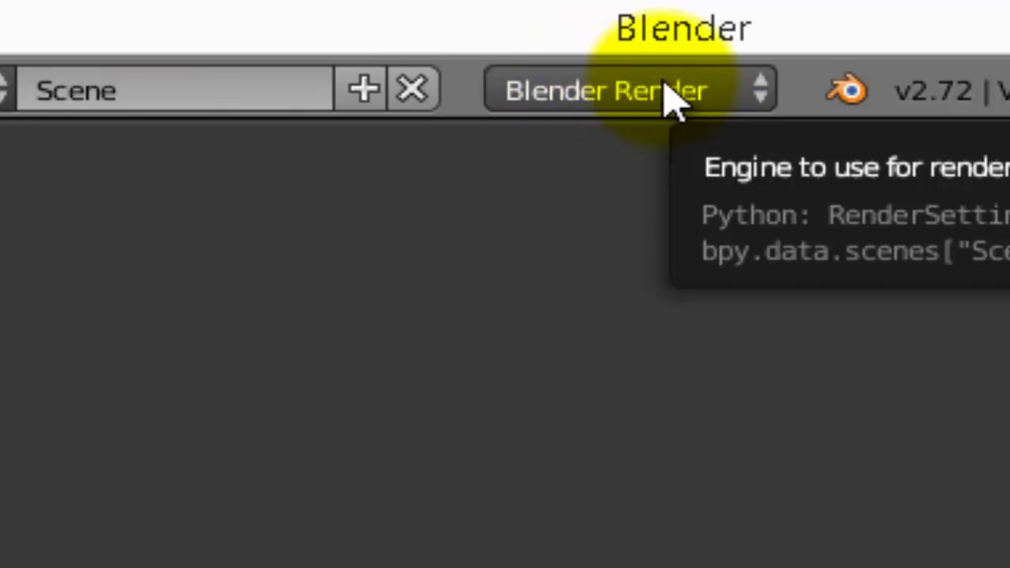
click(663, 93)
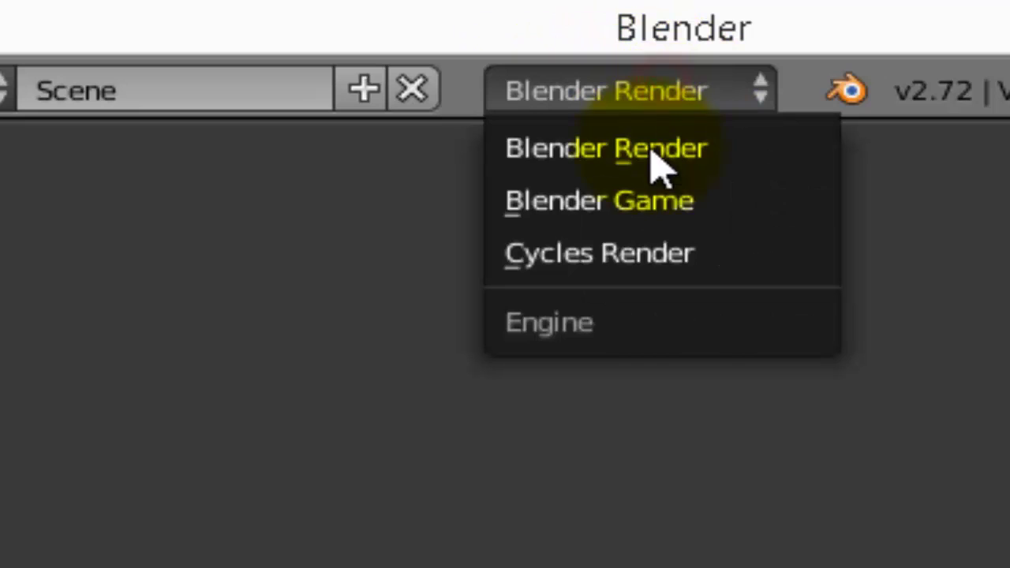
click(635, 240)
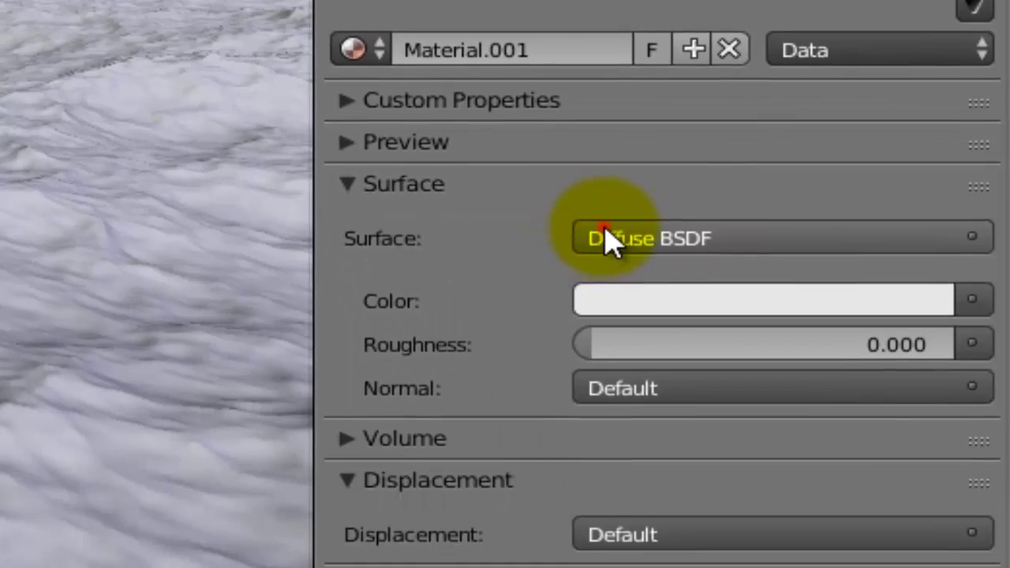
Step: Make the surface a Mix Shader with a Glossy BSDF as its first shader
click(609, 240)
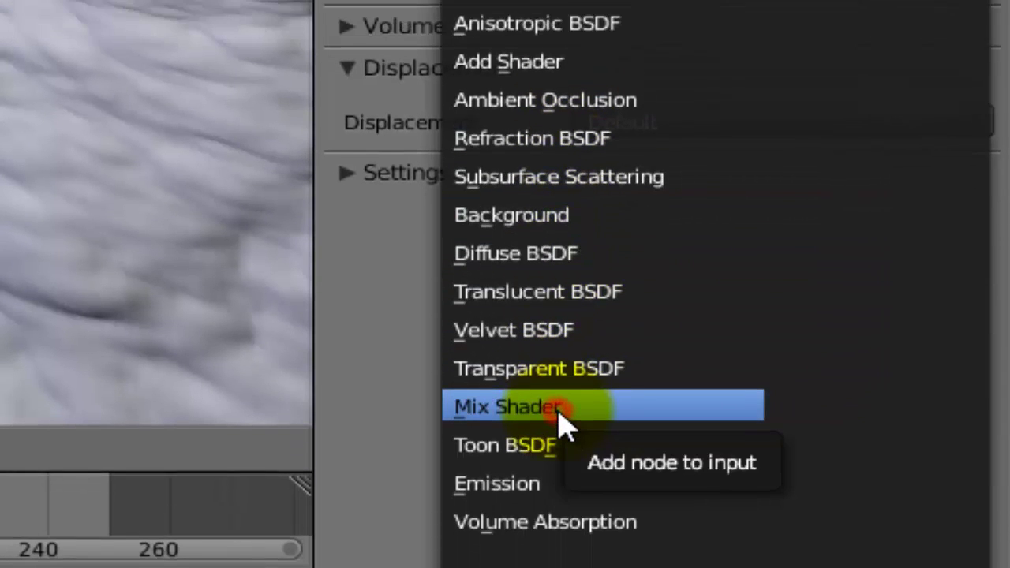
click(558, 409)
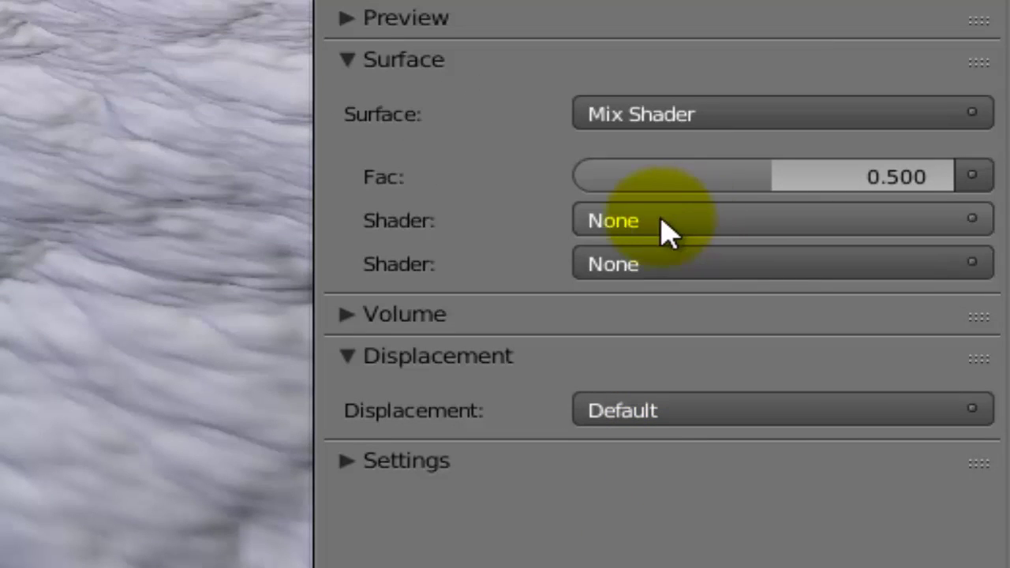
click(665, 223)
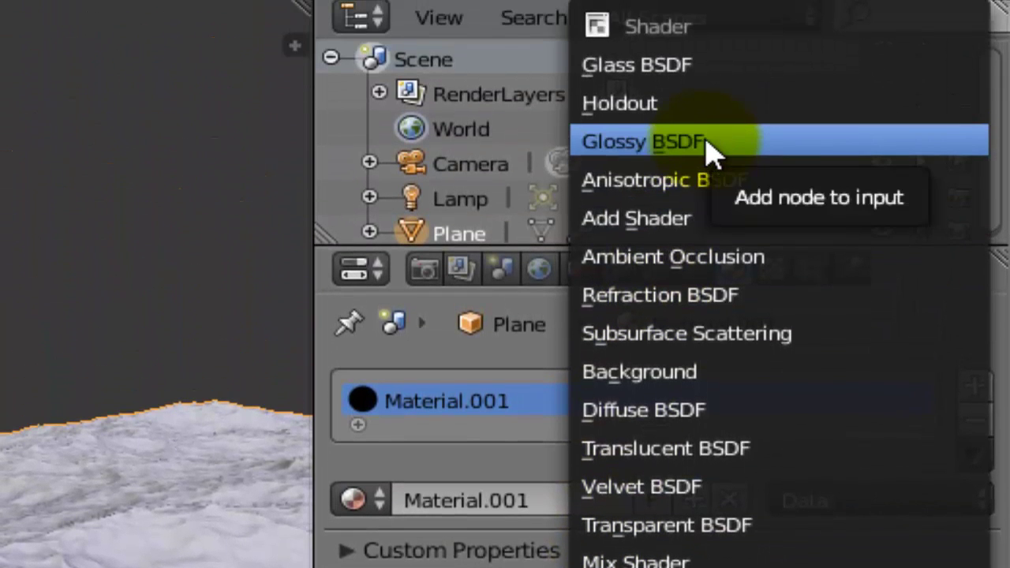
click(708, 143)
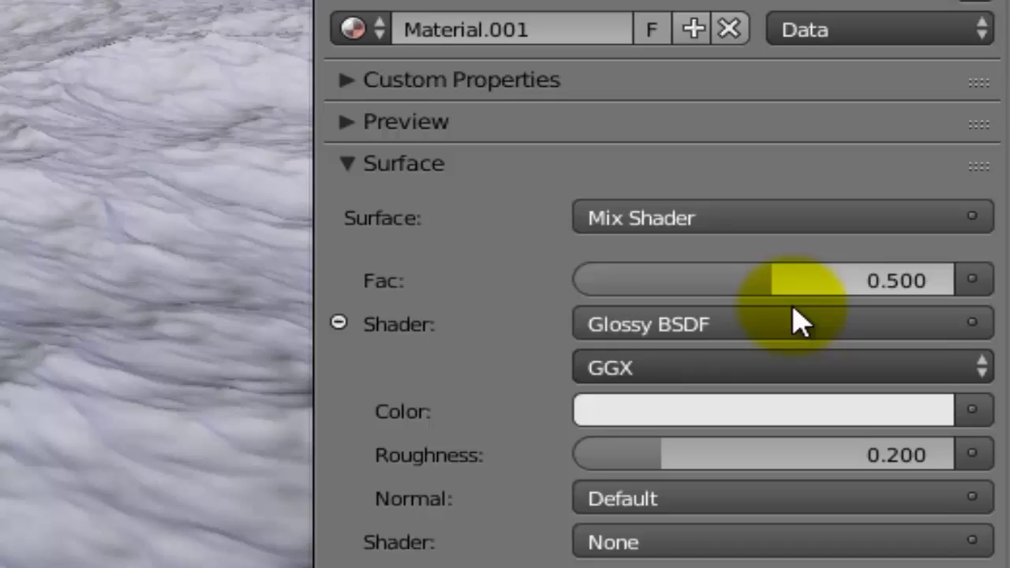
click(691, 251)
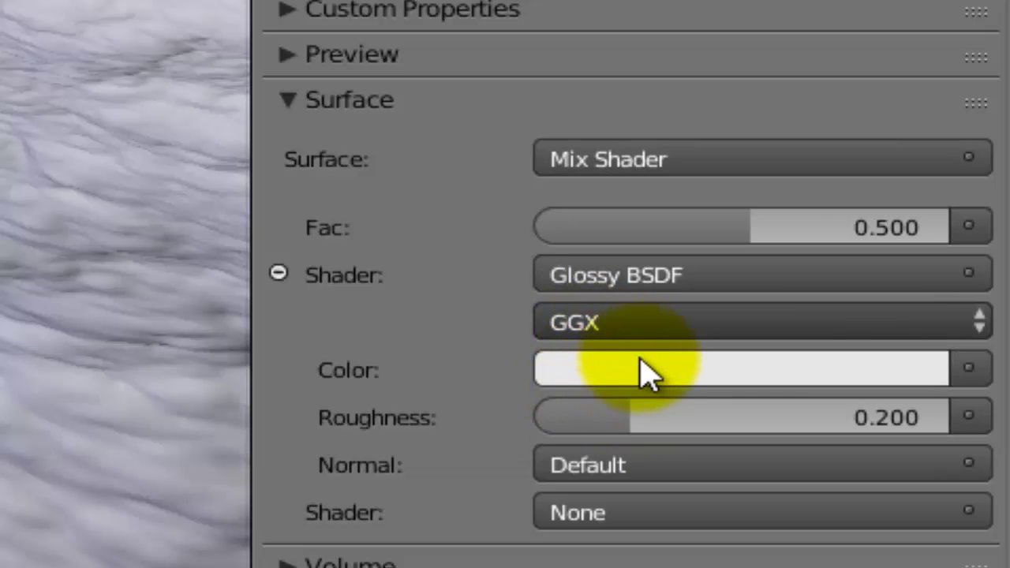
Step: Tint the Glossy colour pale cyan (R 0.5, G 0.8, B 0.755) and select the camera
click(641, 366)
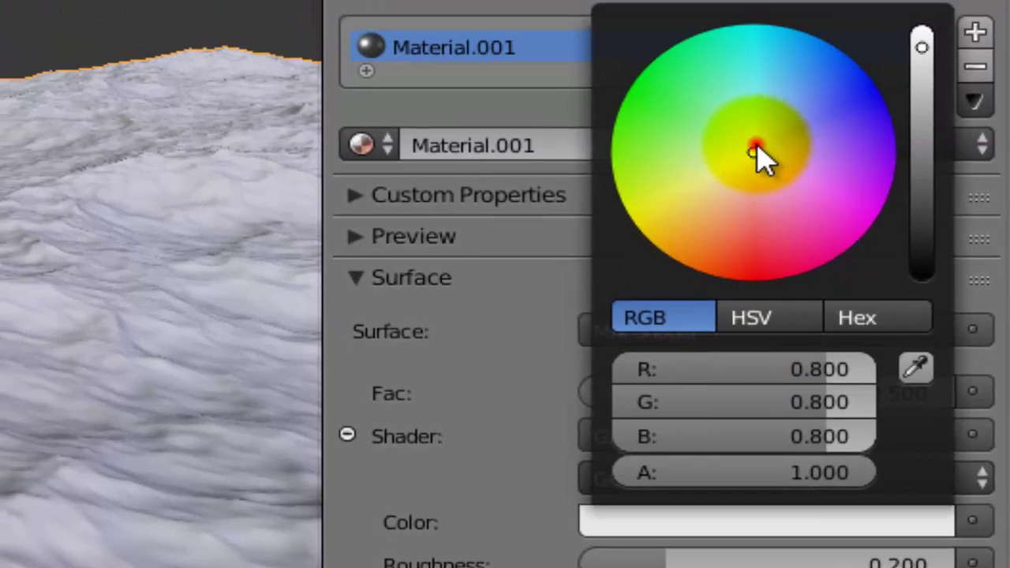
drag(747, 104, 749, 128)
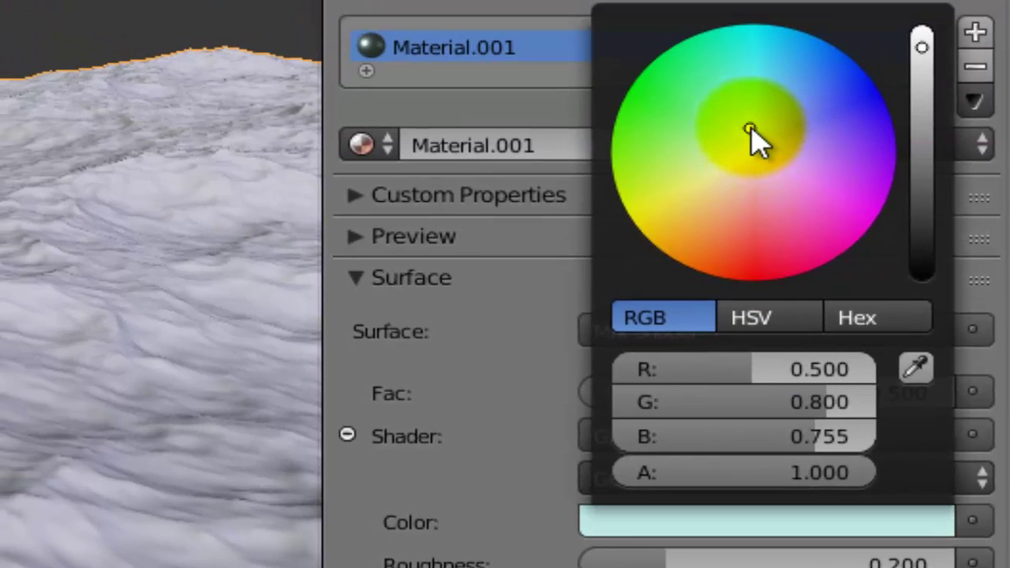
click(518, 359)
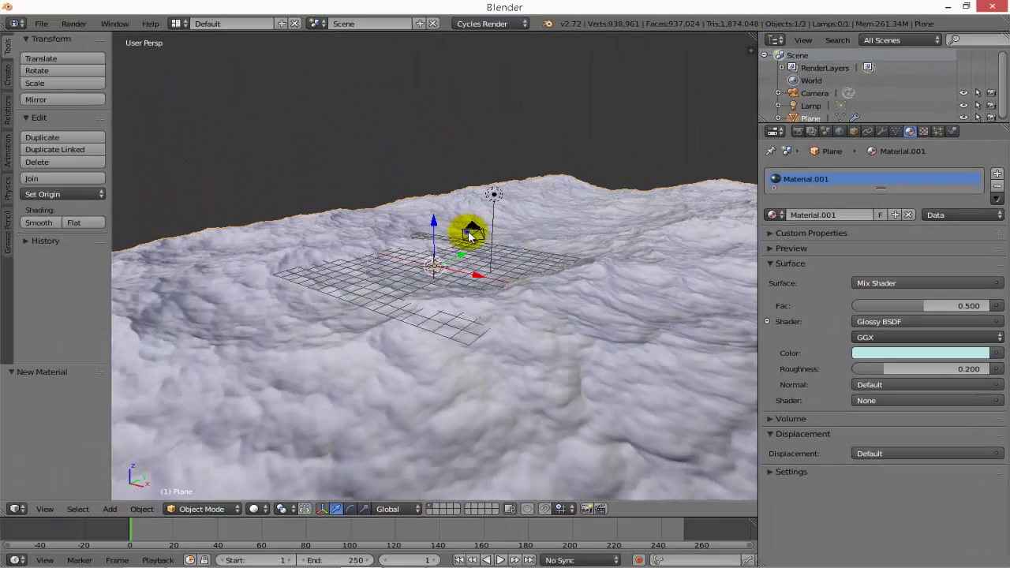
right_click(477, 234)
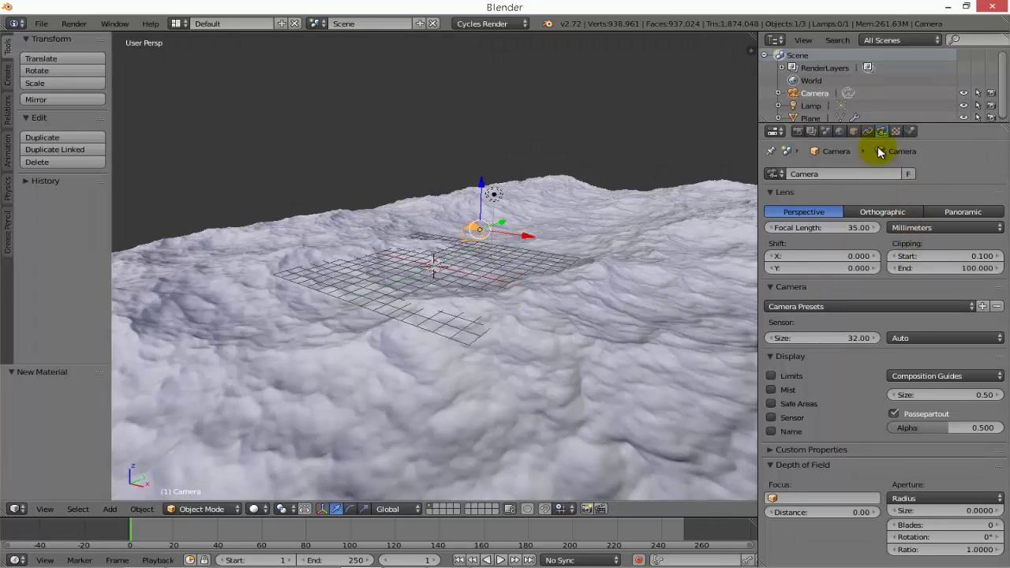
Step: Reselect the plane, enable Generate Foam on the Ocean modifier, and set Coverage to 0.2
right_click(628, 299)
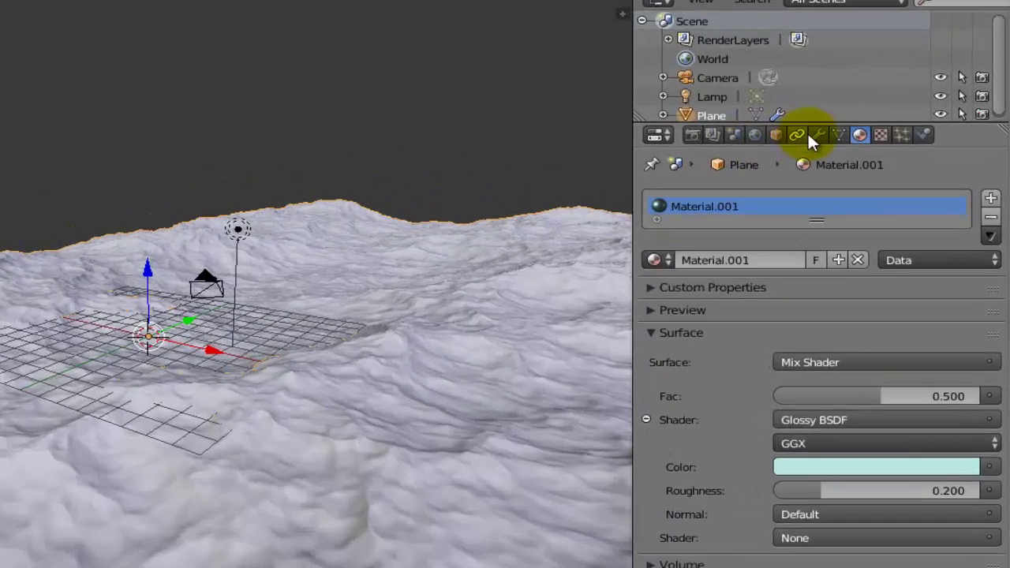
click(882, 134)
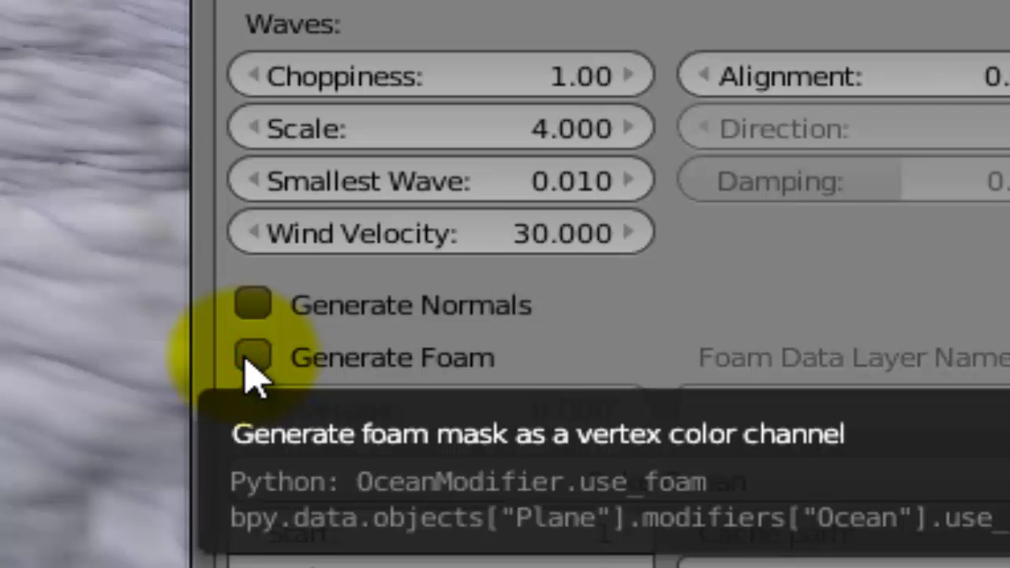
click(252, 355)
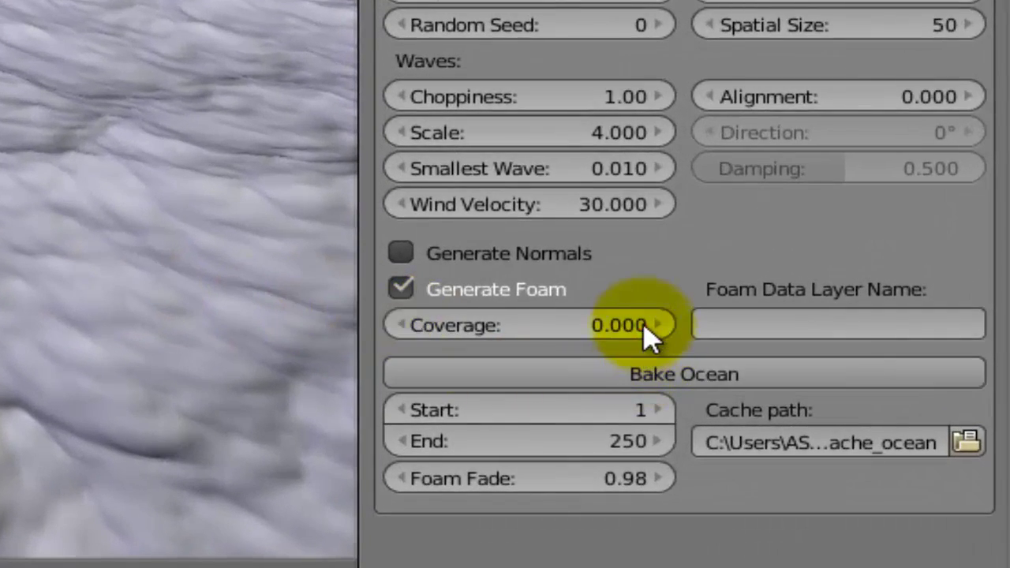
drag(645, 325, 523, 338)
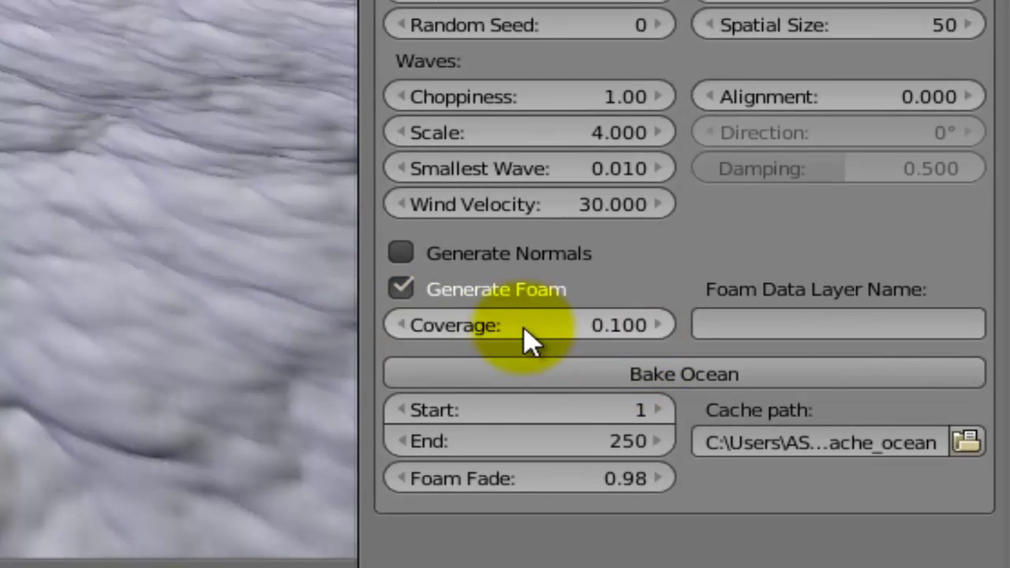
click(597, 329)
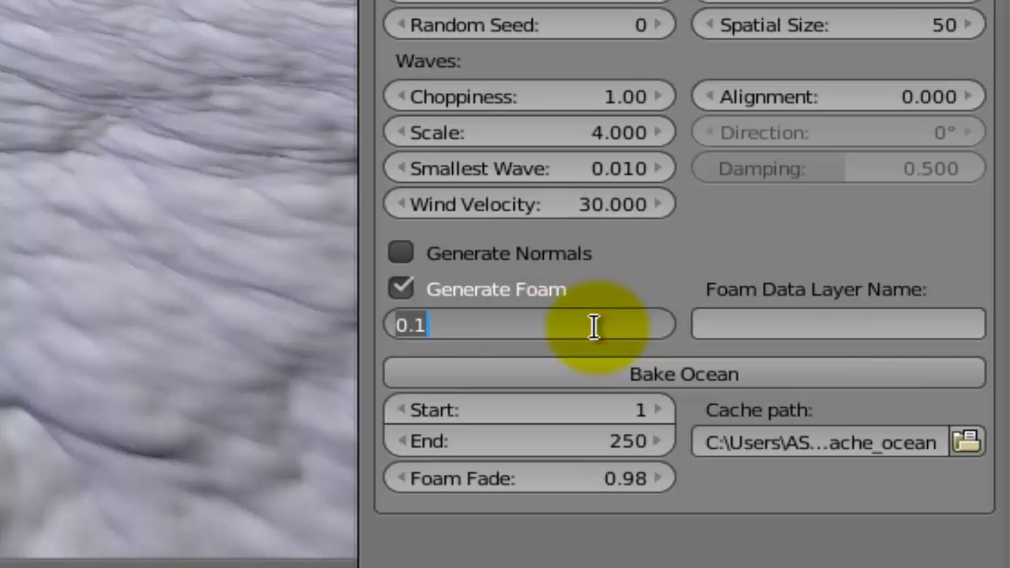
text(.200)
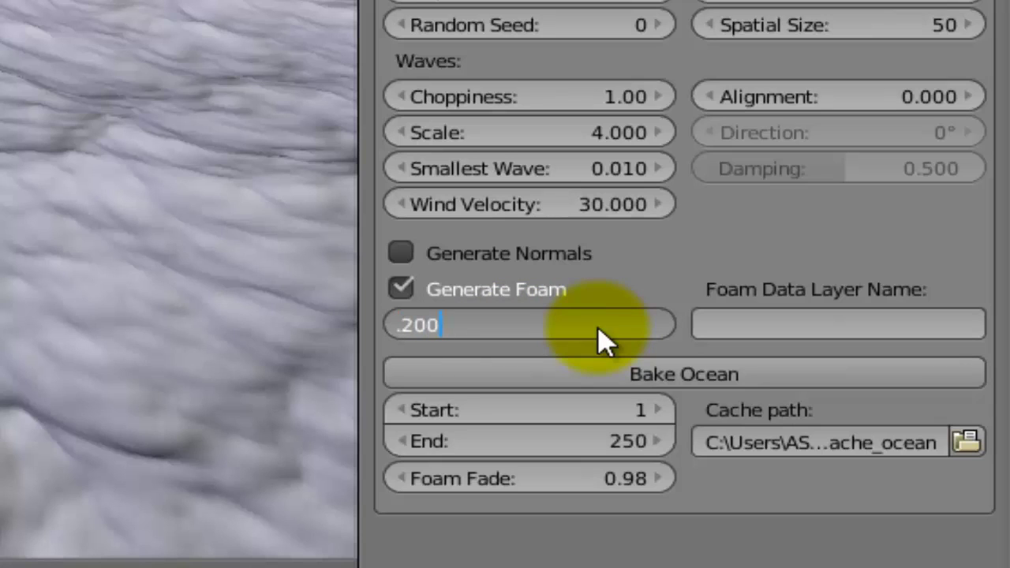
key(Return)
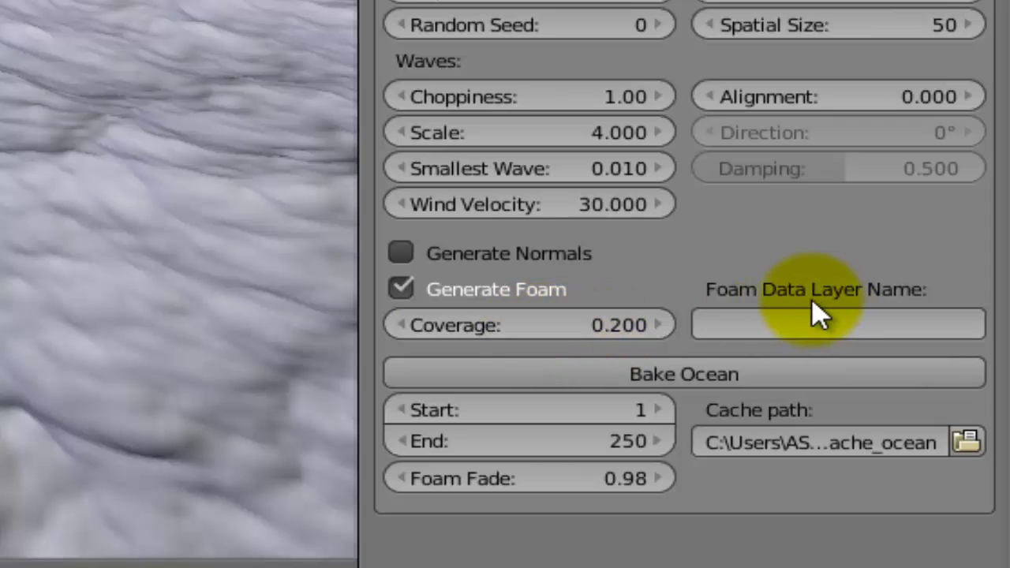
Step: Name the foam data layer FOAM
click(713, 324)
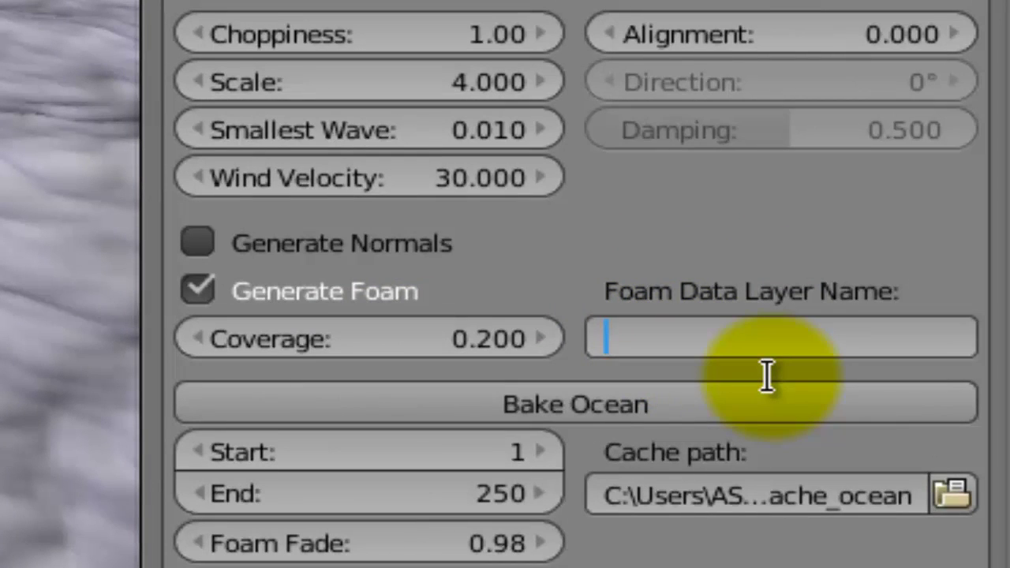
text(FOAM)
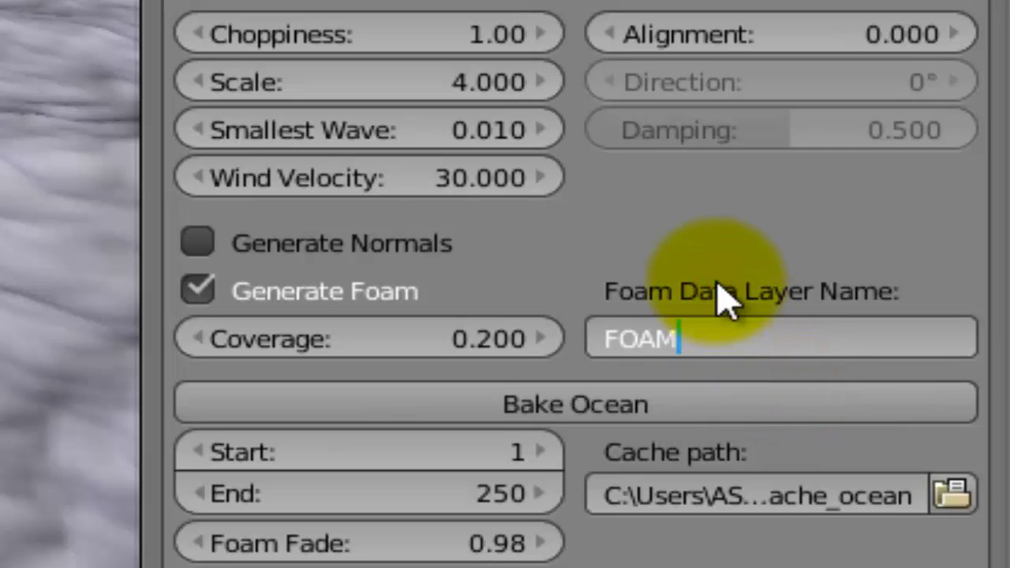
key(Return)
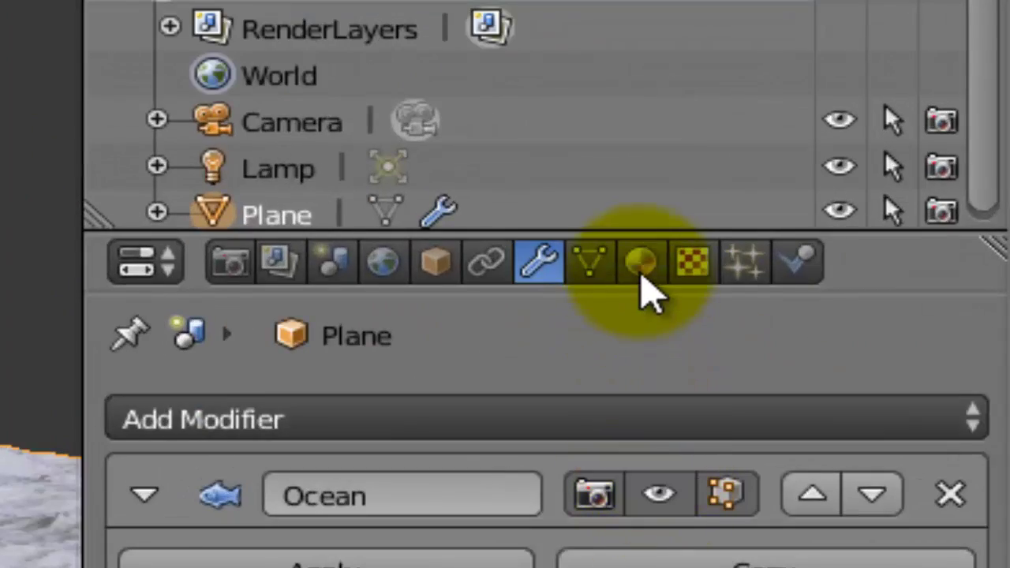
Step: Make the Mix Shader's second input a Diffuse BSDF
click(755, 206)
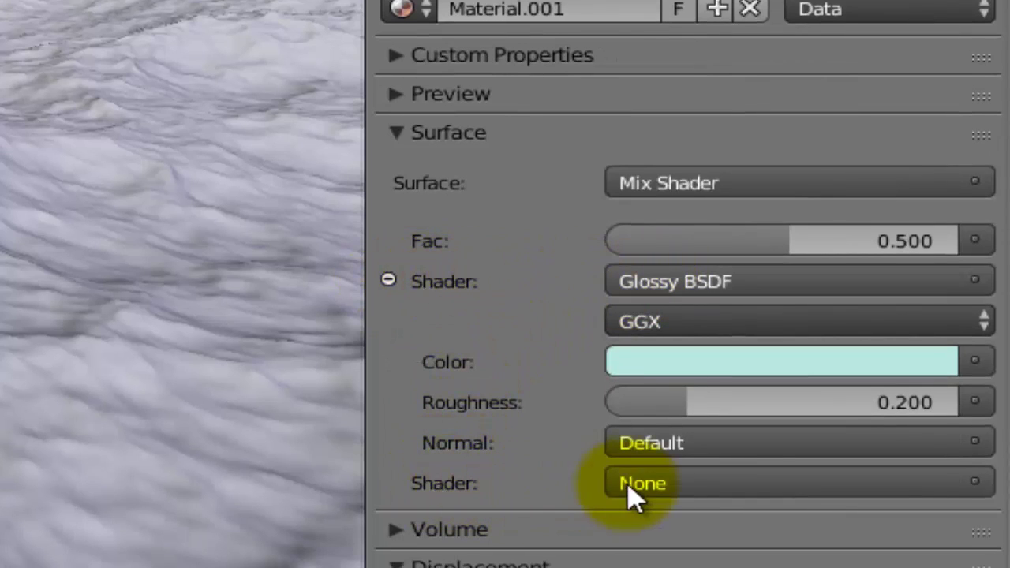
click(677, 485)
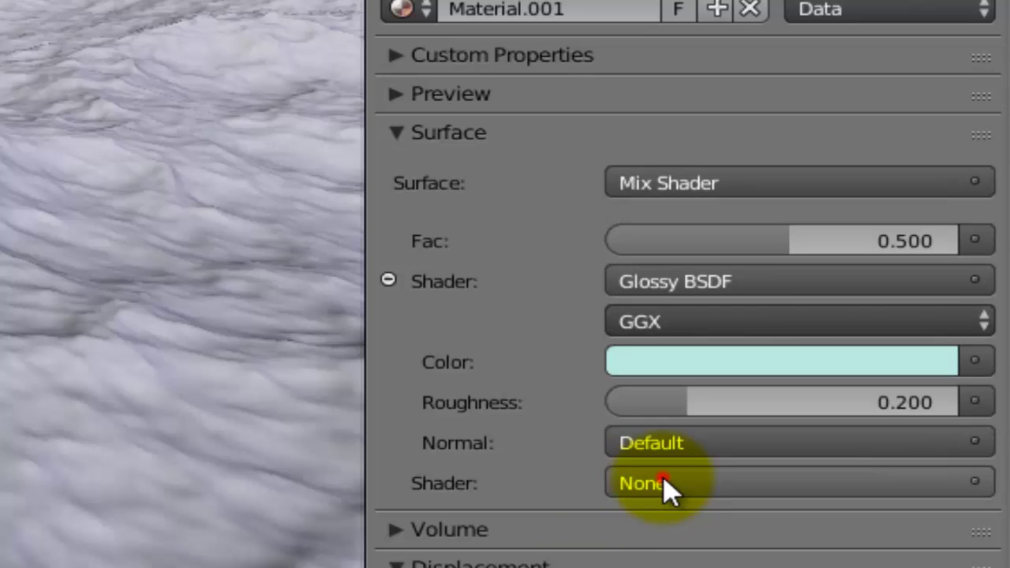
click(666, 485)
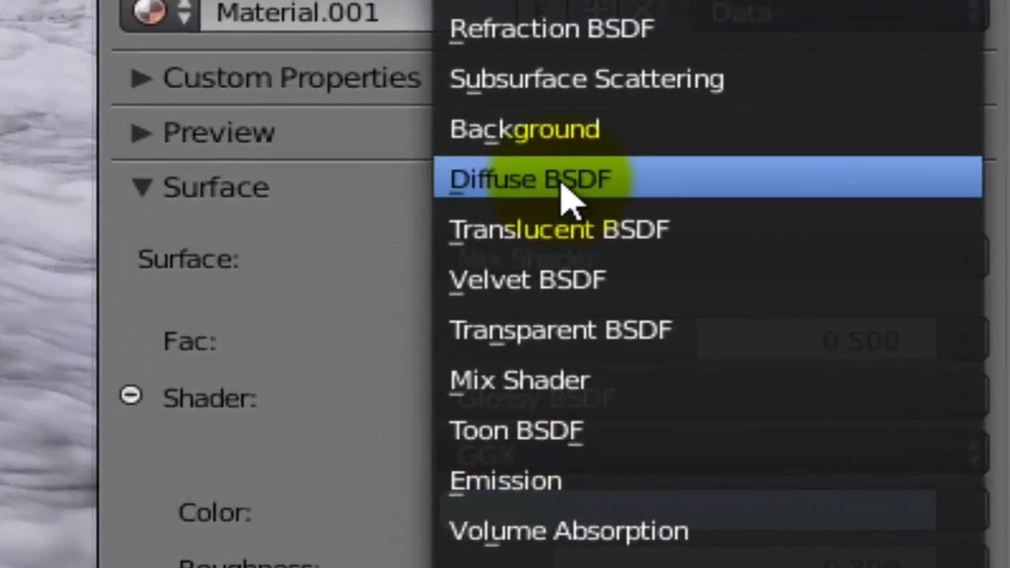
click(647, 146)
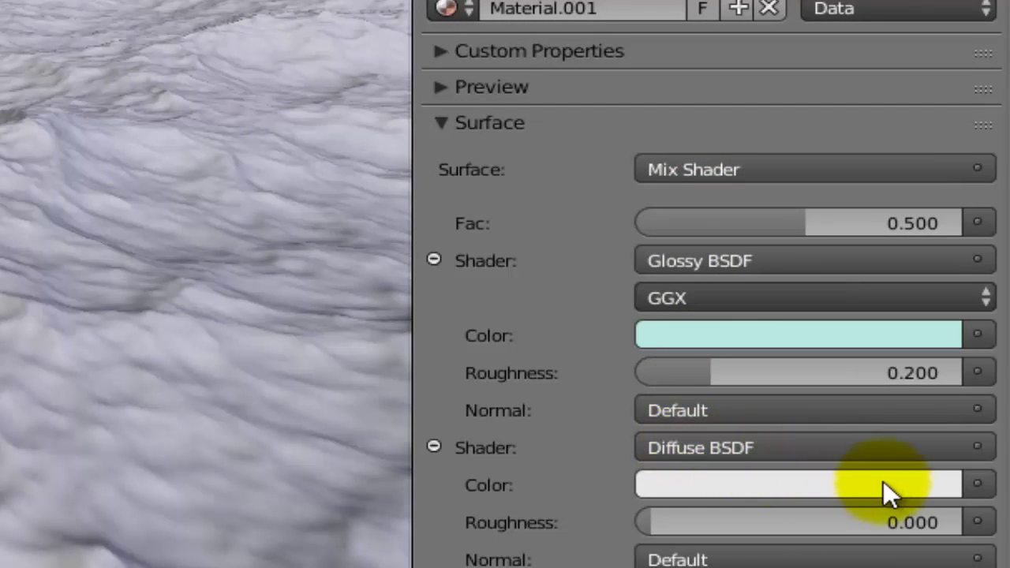
Step: Drive the Diffuse colour from an Attribute node and start entering FOAM as its name
click(977, 485)
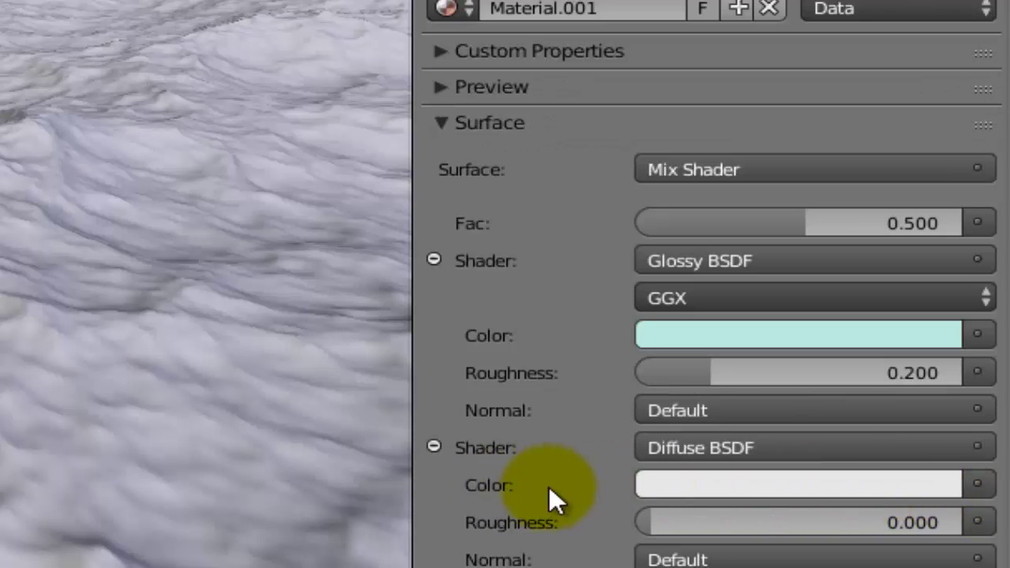
click(976, 484)
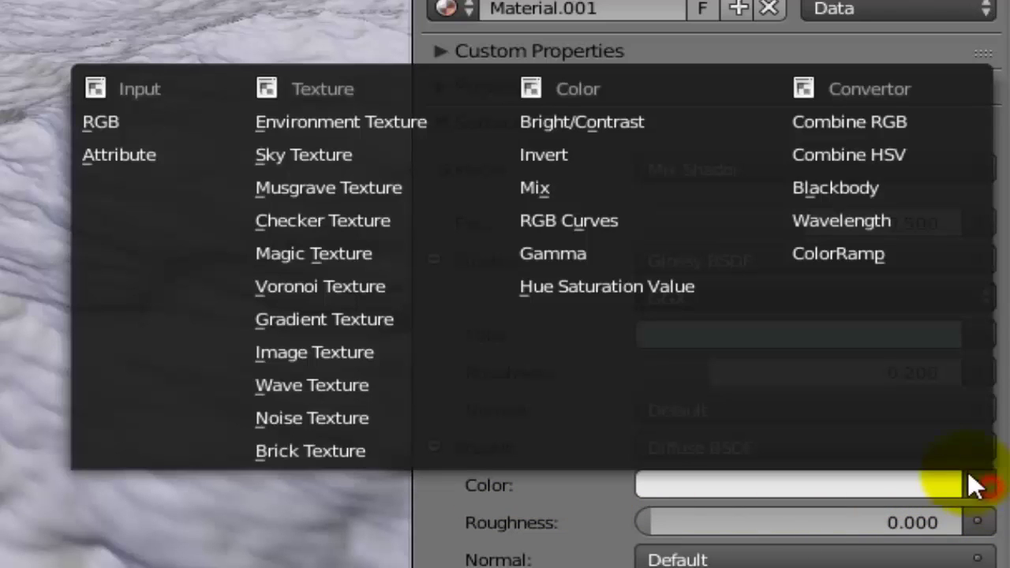
click(132, 153)
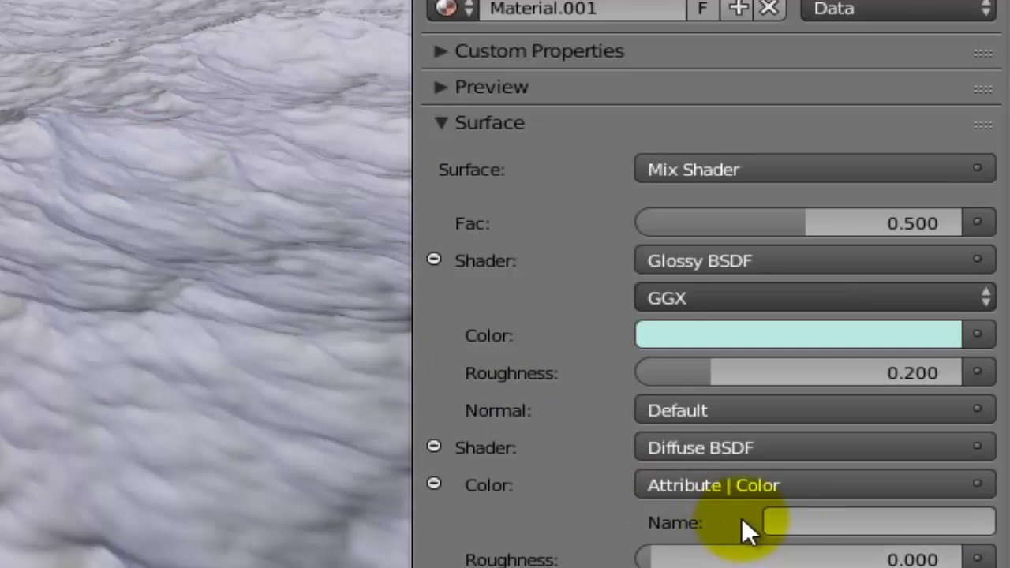
scroll(741, 518, down, 5)
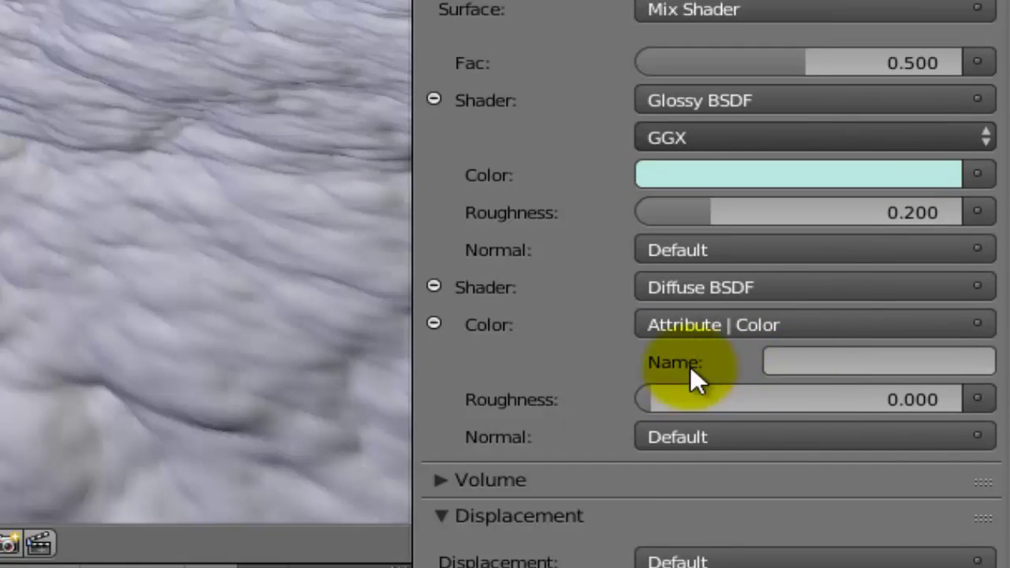
click(784, 361)
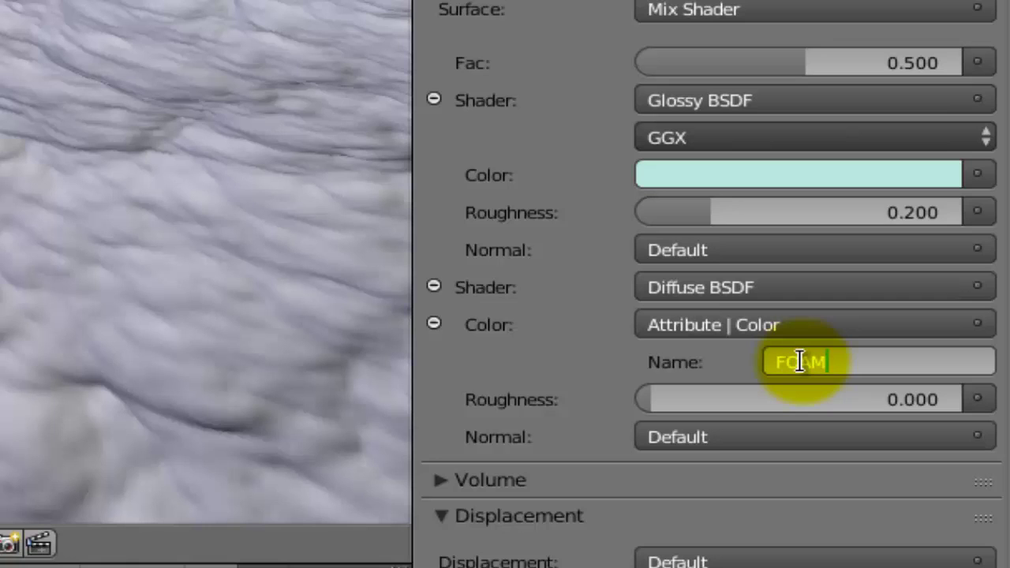
Step: Commit FOAM as the Diffuse BSDF's colour attribute and scroll the Properties panel back up
click(715, 370)
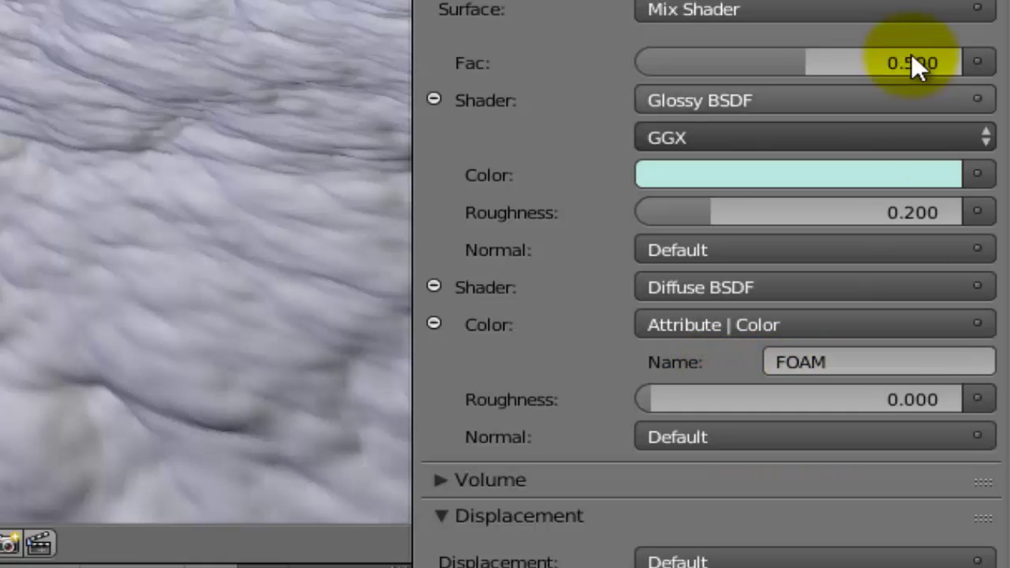
scroll(489, 130, up, 6)
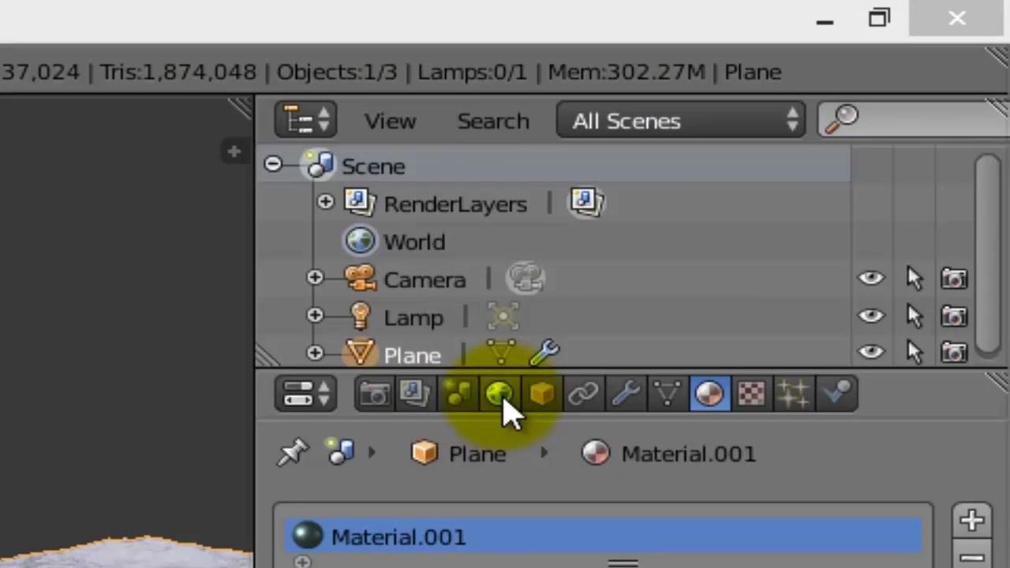
Step: Enable world nodes, set the background Color to a Sky Texture, and drag its sun direction
click(500, 395)
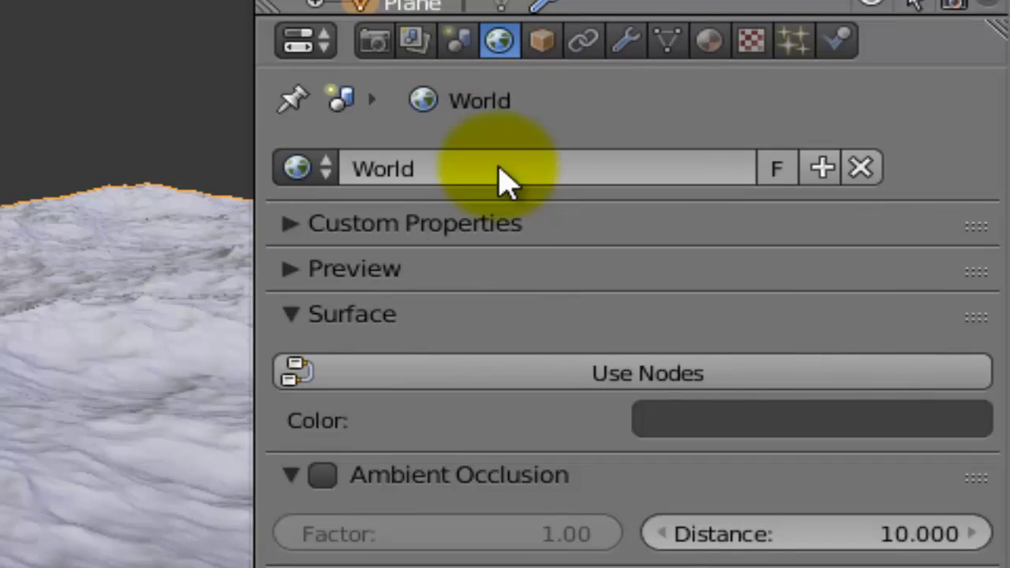
click(542, 370)
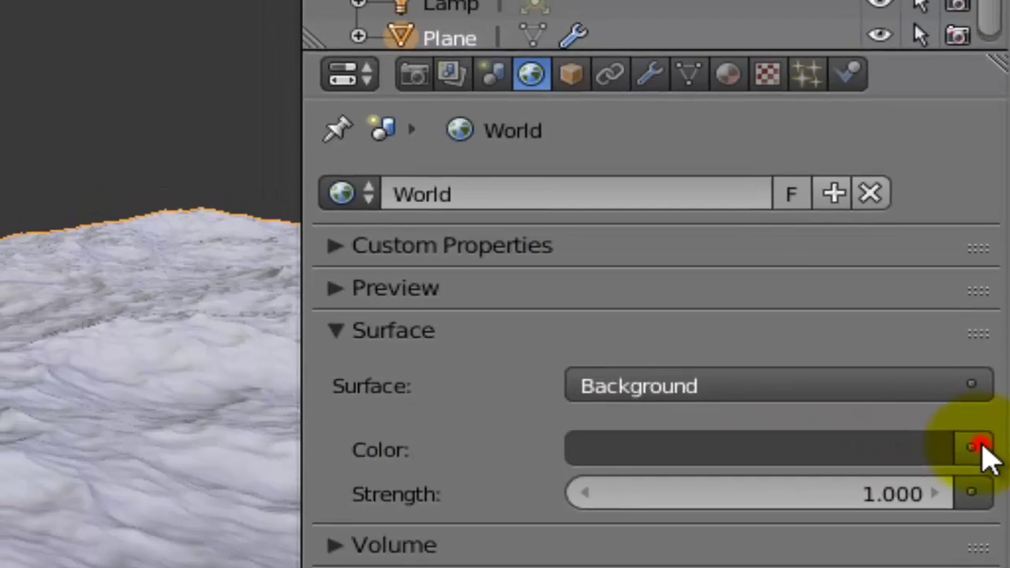
click(976, 448)
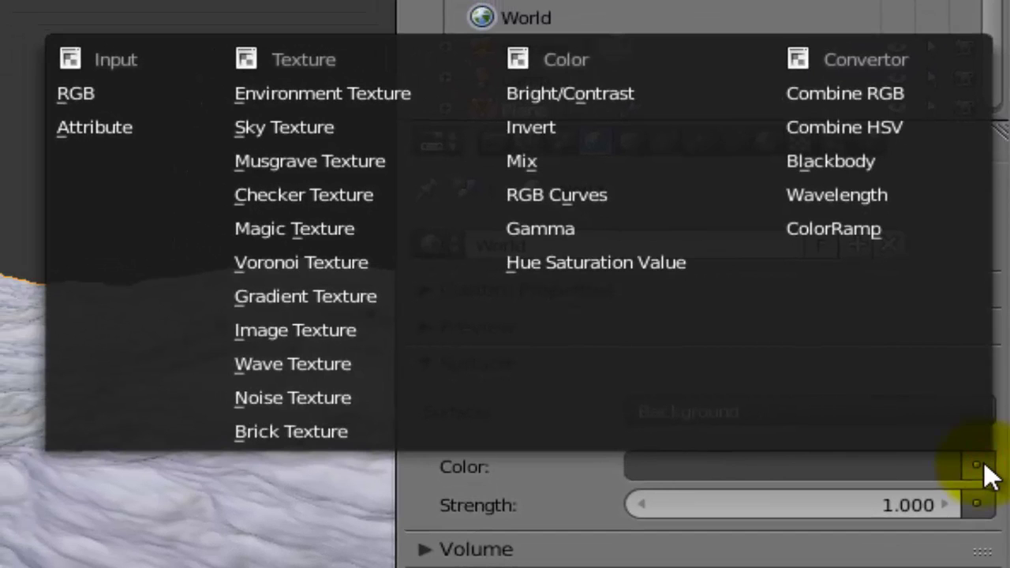
click(276, 126)
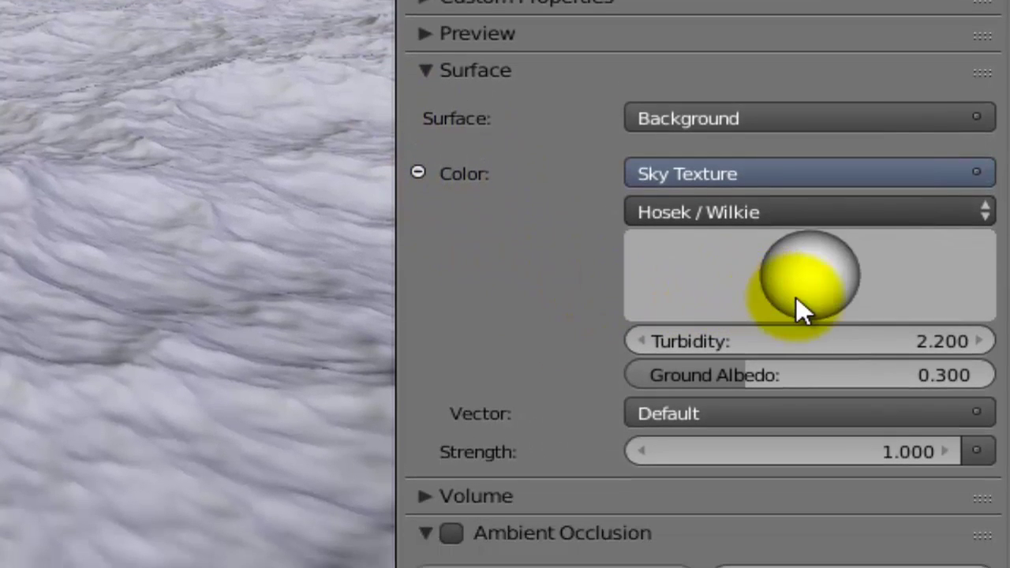
click(818, 408)
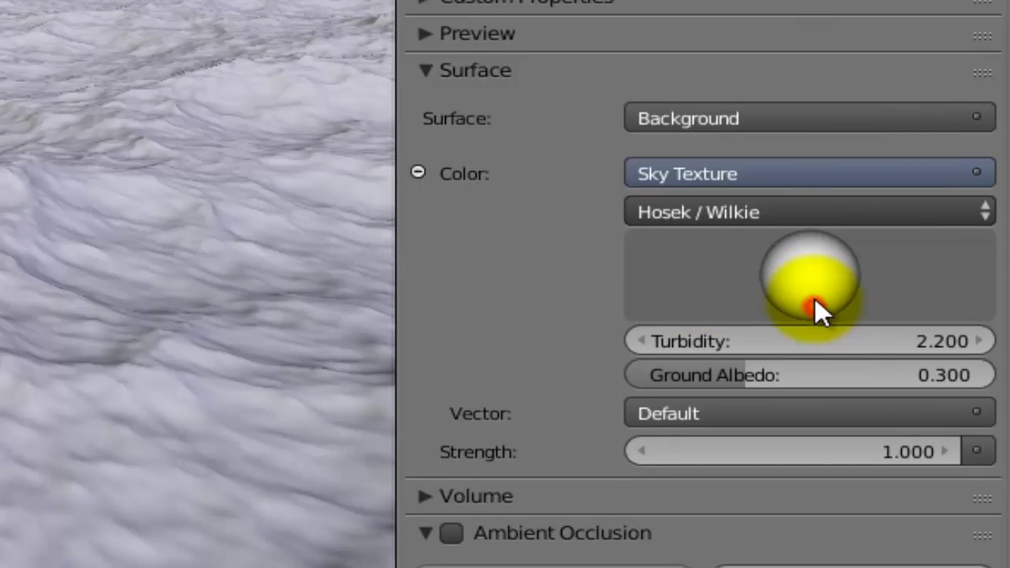
mouse_move(809, 277)
mouse_down()
mouse_move(811, 303)
mouse_move(811, 293)
mouse_up()
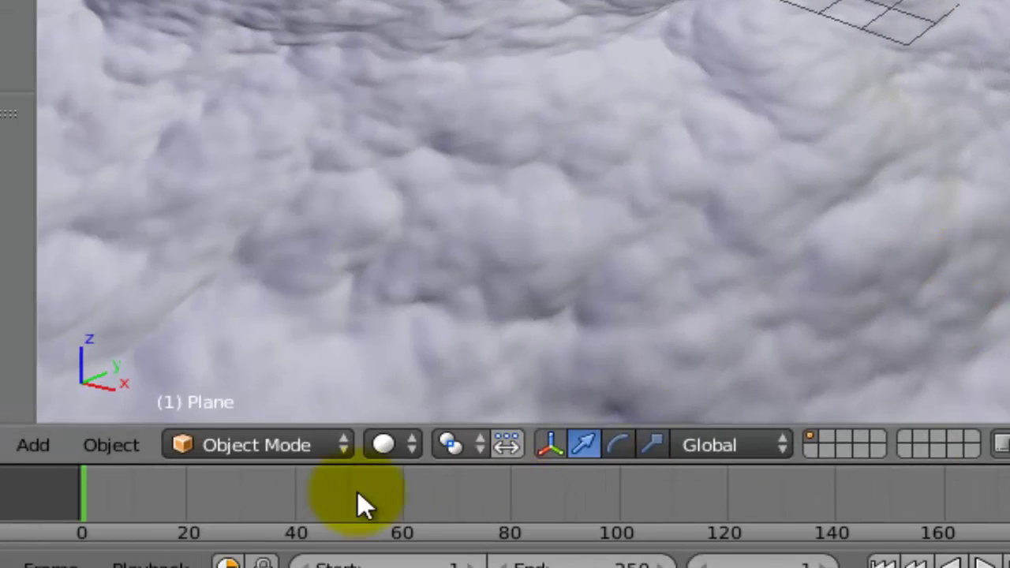
Step: Switch viewport shading to Rendered for a live Cycles preview, then select the Lamp
click(381, 444)
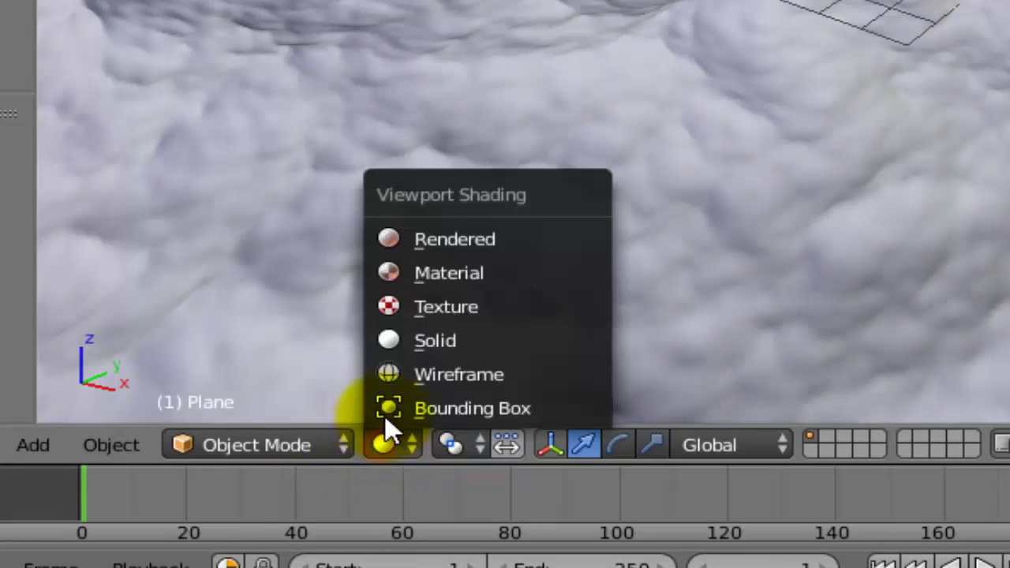
click(419, 240)
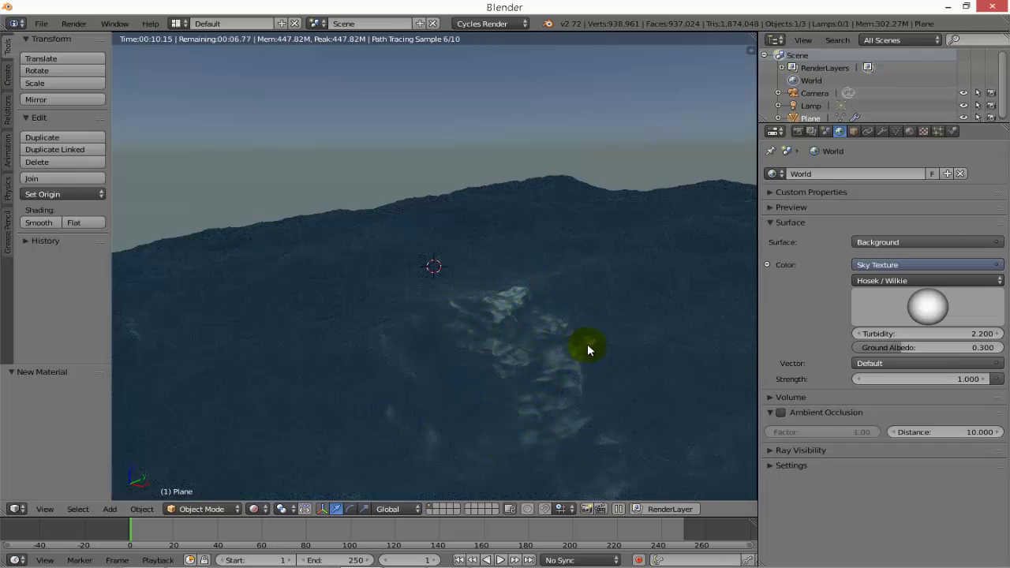
click(810, 105)
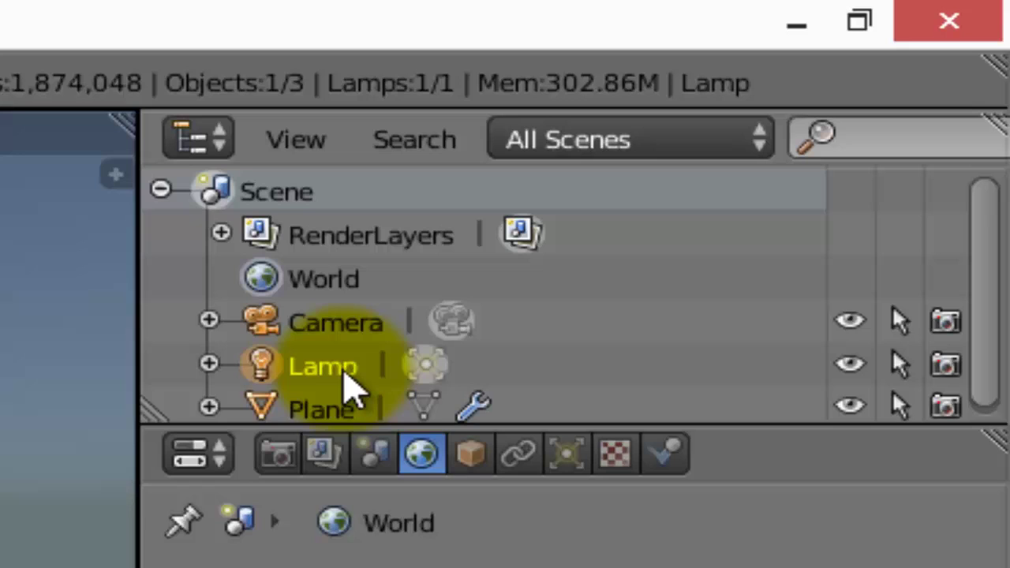
Step: Delete the Lamp via the Outliner and drag the Sky Texture sun to a new direction
right_click(347, 386)
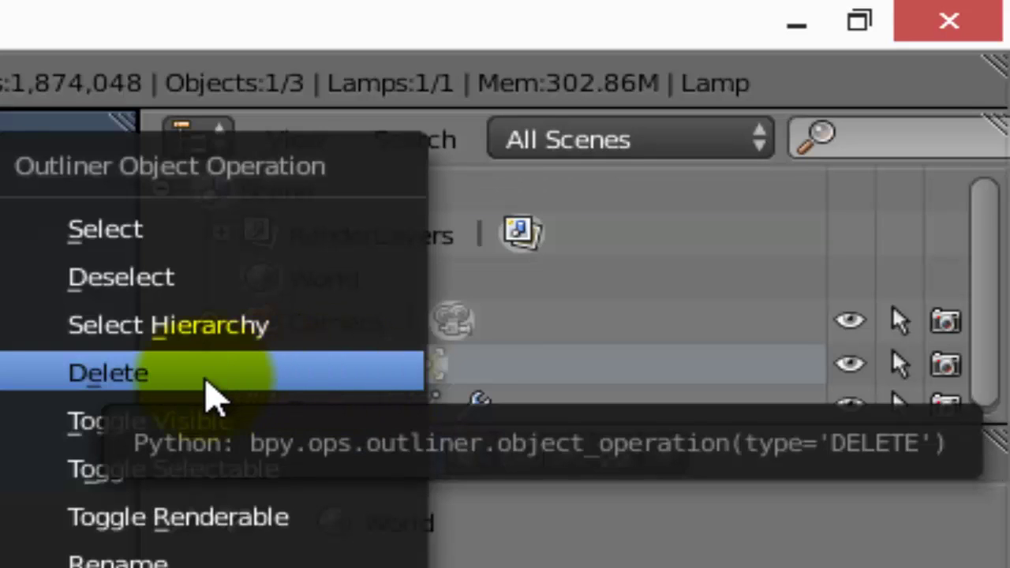
click(207, 382)
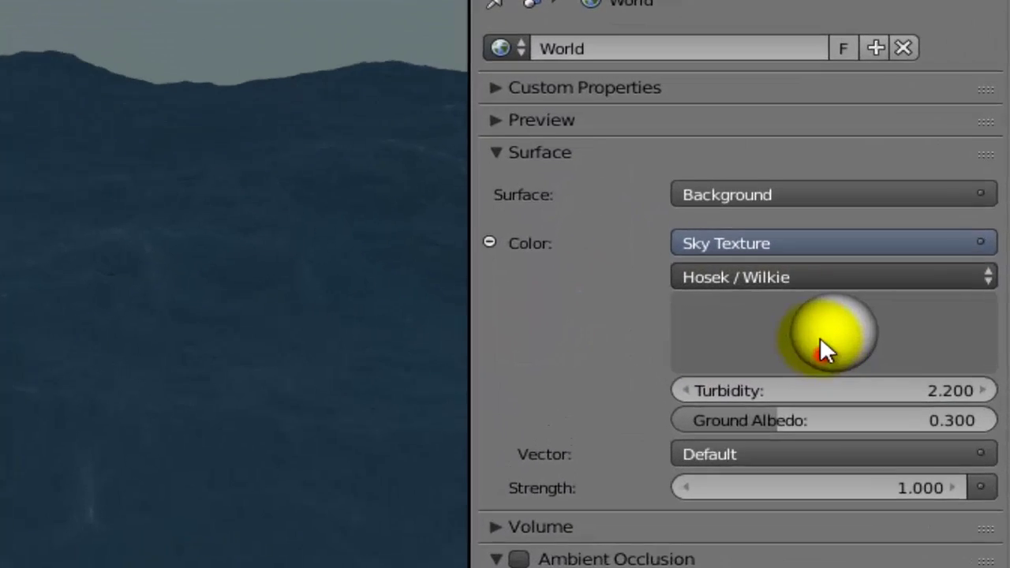
mouse_move(888, 327)
mouse_down()
mouse_move(865, 318)
mouse_move(890, 339)
mouse_move(900, 329)
mouse_up()
mouse_move(814, 351)
mouse_down()
mouse_move(813, 361)
mouse_move(816, 338)
mouse_move(797, 383)
mouse_move(810, 325)
mouse_move(813, 388)
mouse_up()
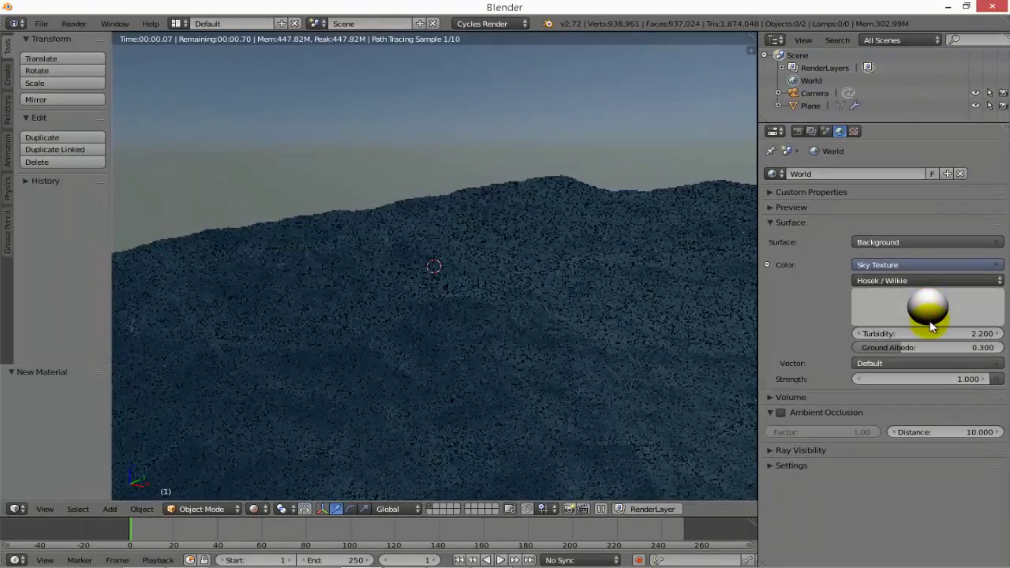
drag(931, 326, 929, 319)
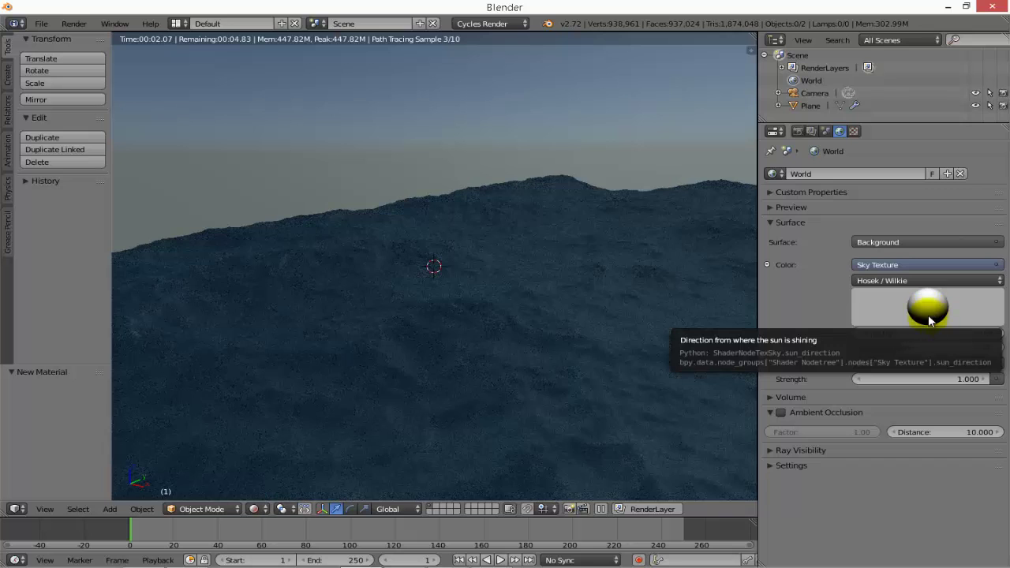
drag(928, 313, 929, 307)
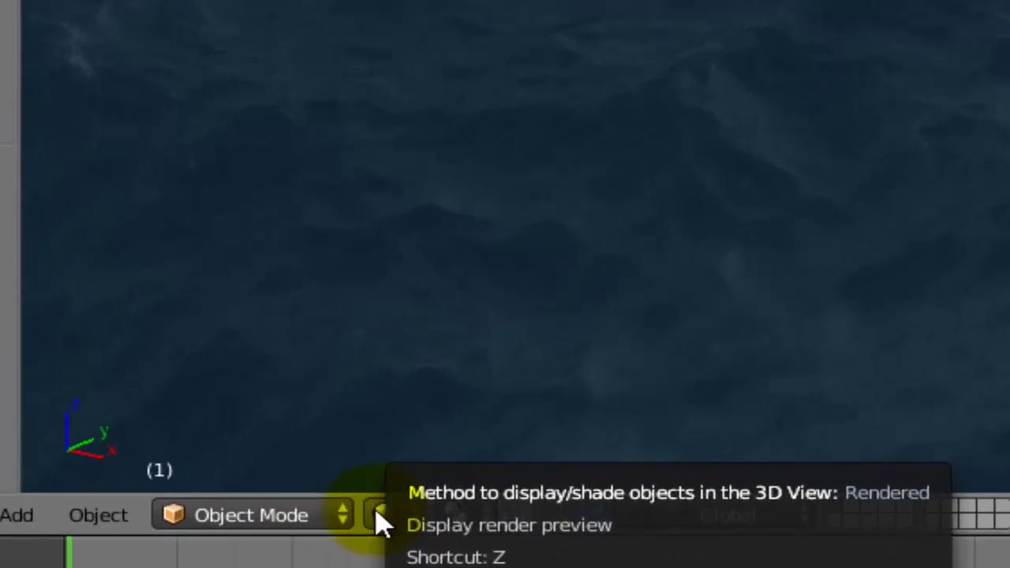
Step: Return the viewport to Solid shading and select the camera
click(252, 509)
click(527, 386)
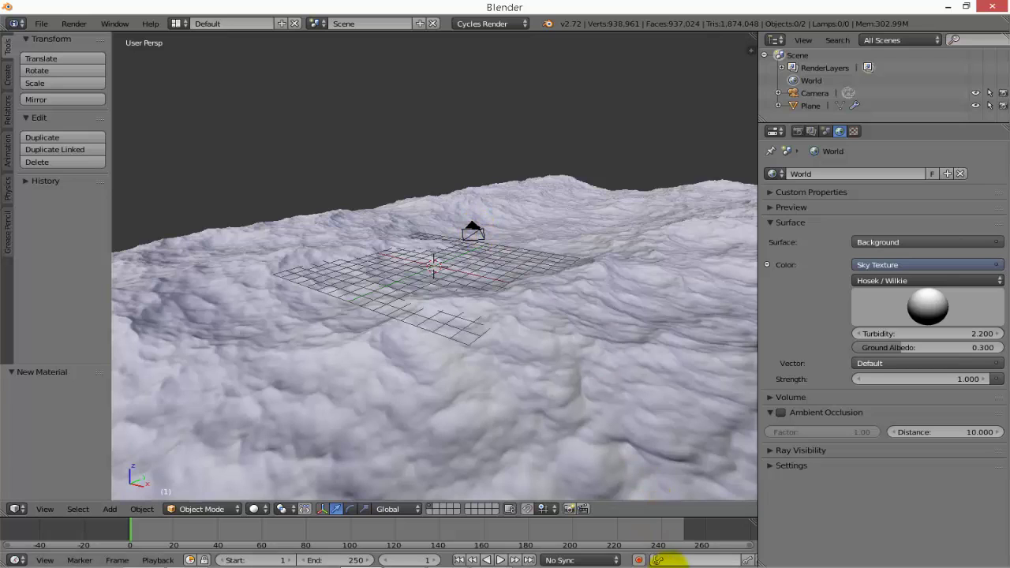
click(475, 556)
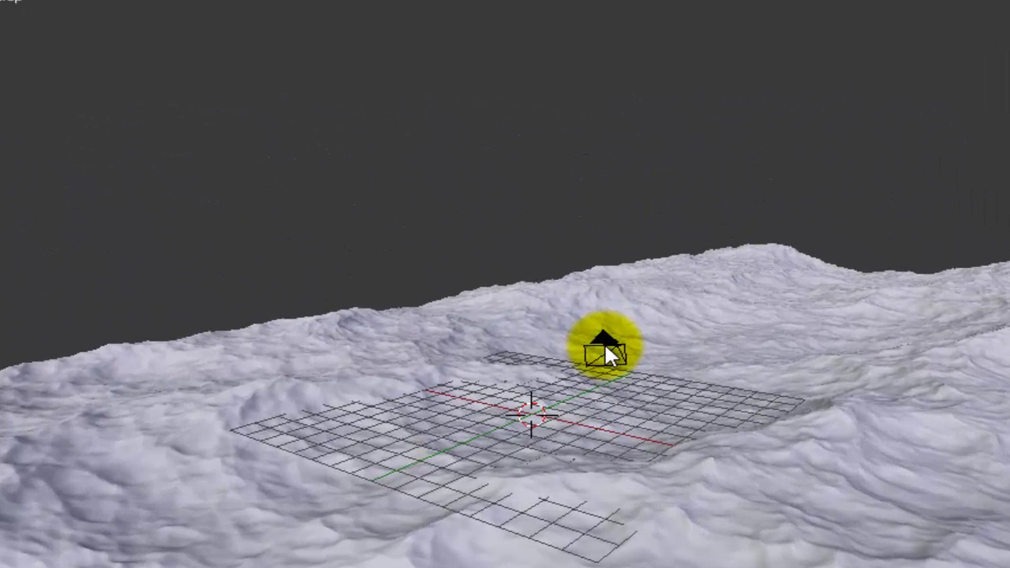
right_click(473, 232)
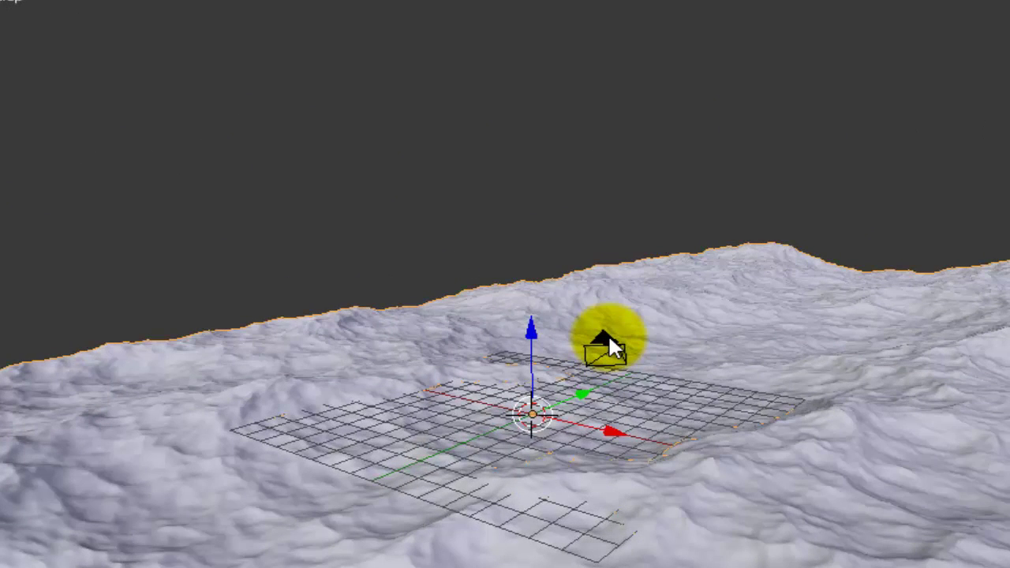
right_click(607, 343)
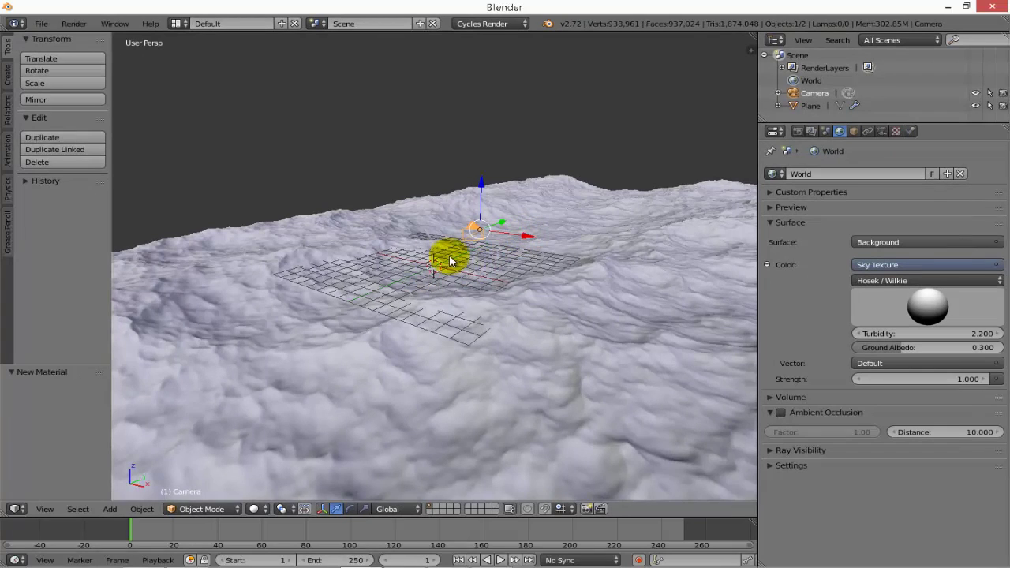
scroll(451, 262, down, 5)
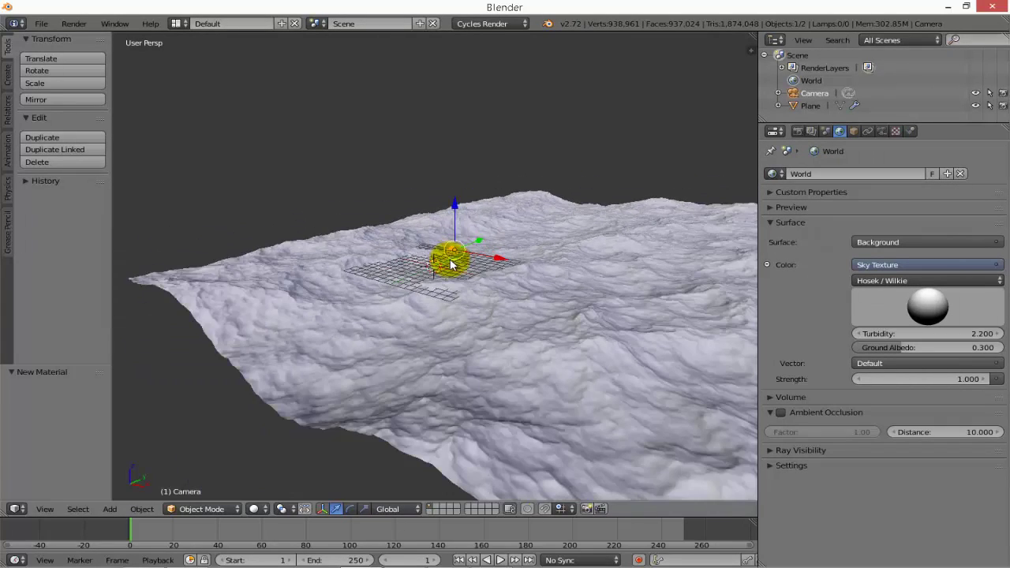
middle_drag(451, 265, 571, 282)
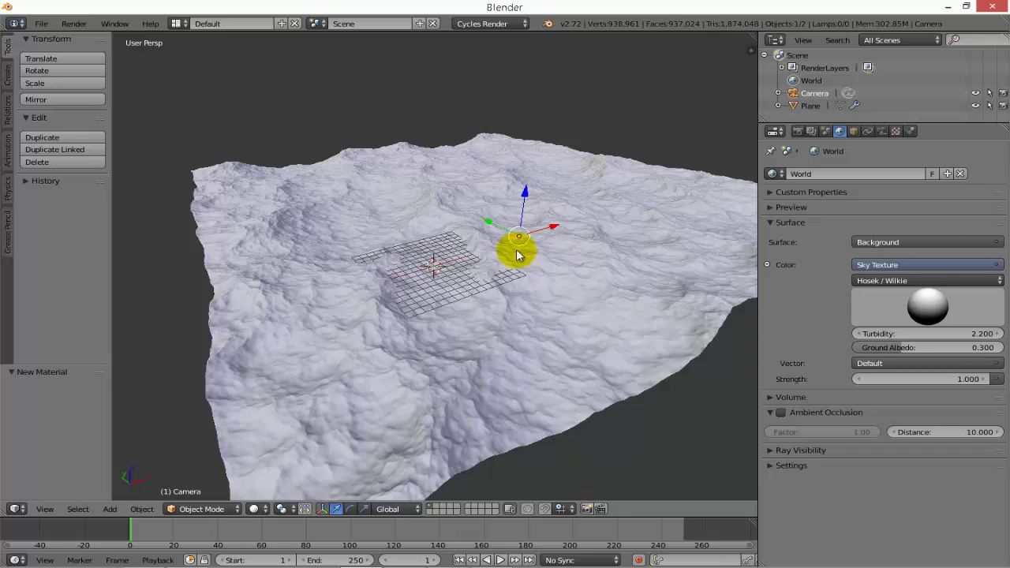
Step: Clear the camera's rotation and location, then move it back along Y to -25.553
key(alt+r)
scroll(517, 245, up, 2)
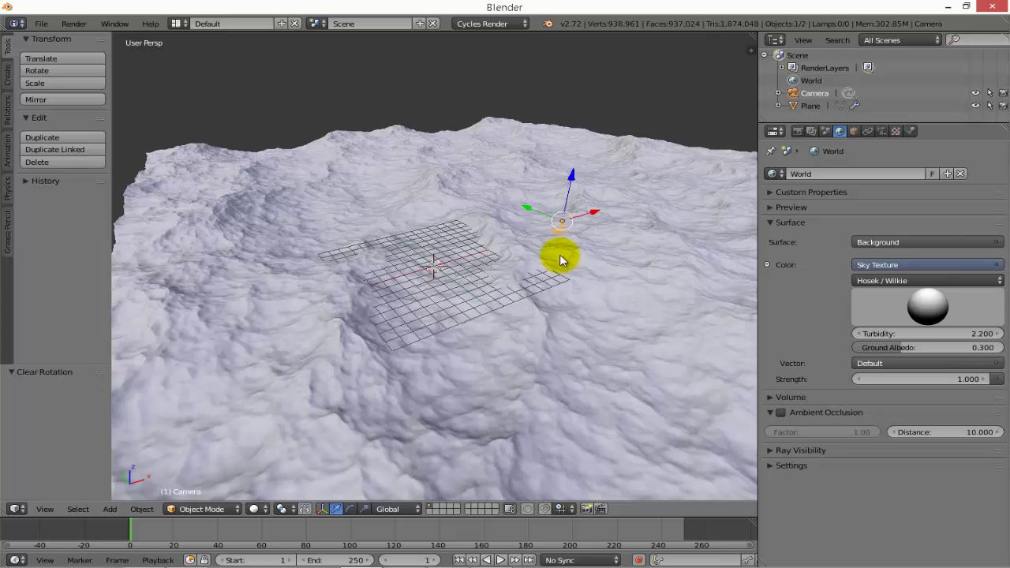
key(alt+g)
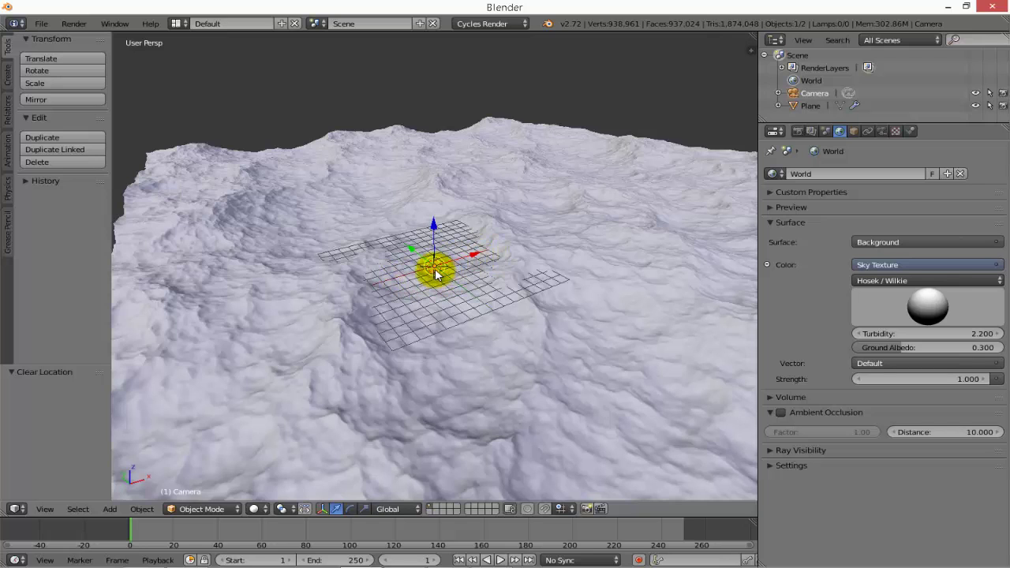
middle_drag(436, 274, 417, 255)
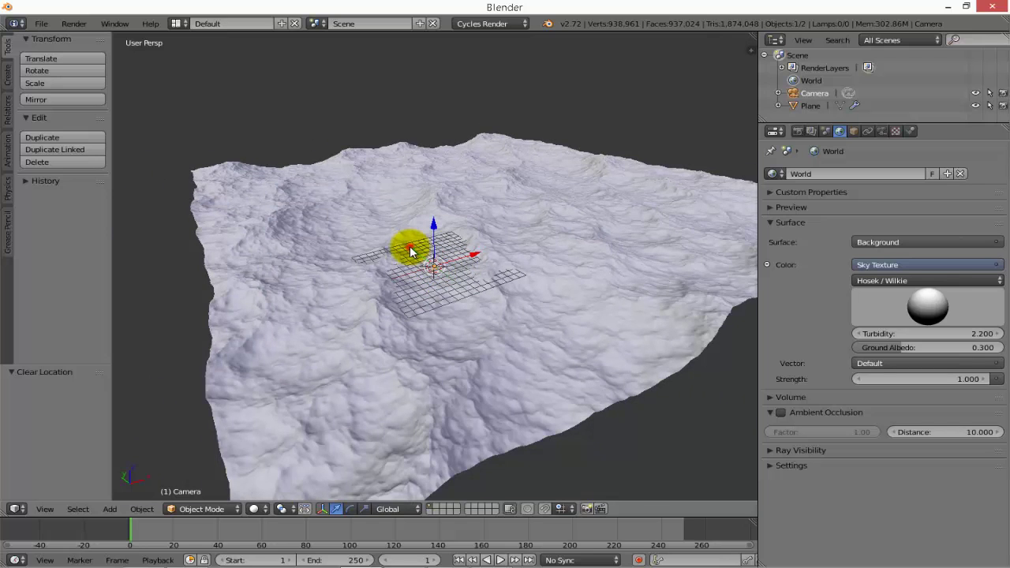
key(g)
key(y)
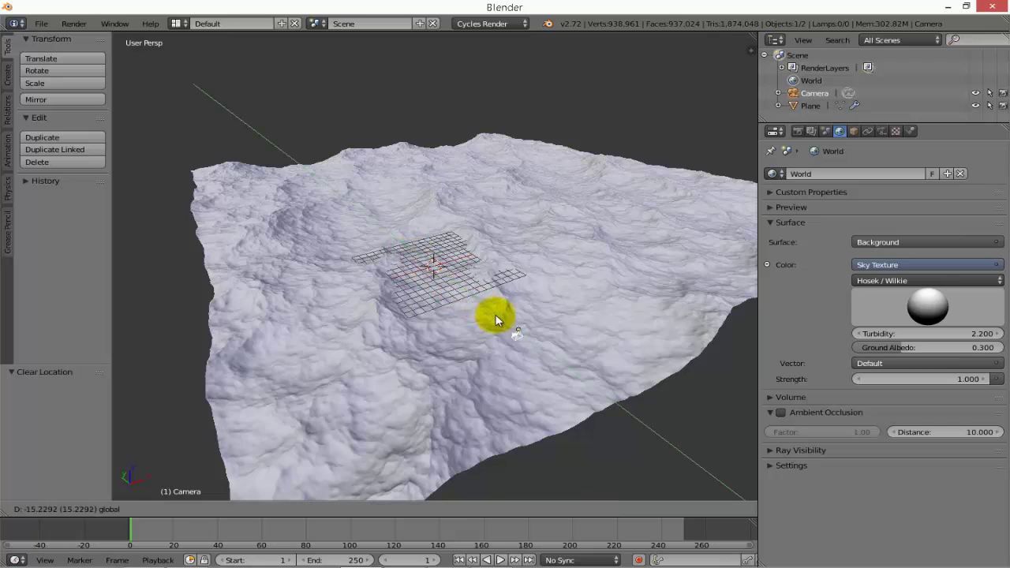
click(583, 396)
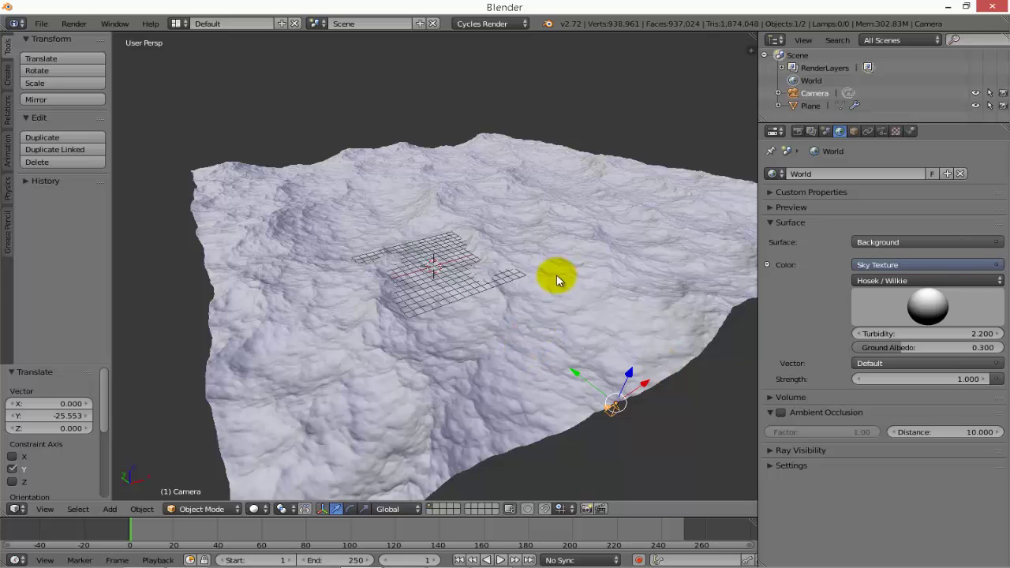
Step: Set the camera's X rotation to 90° in the side properties panel
key(n)
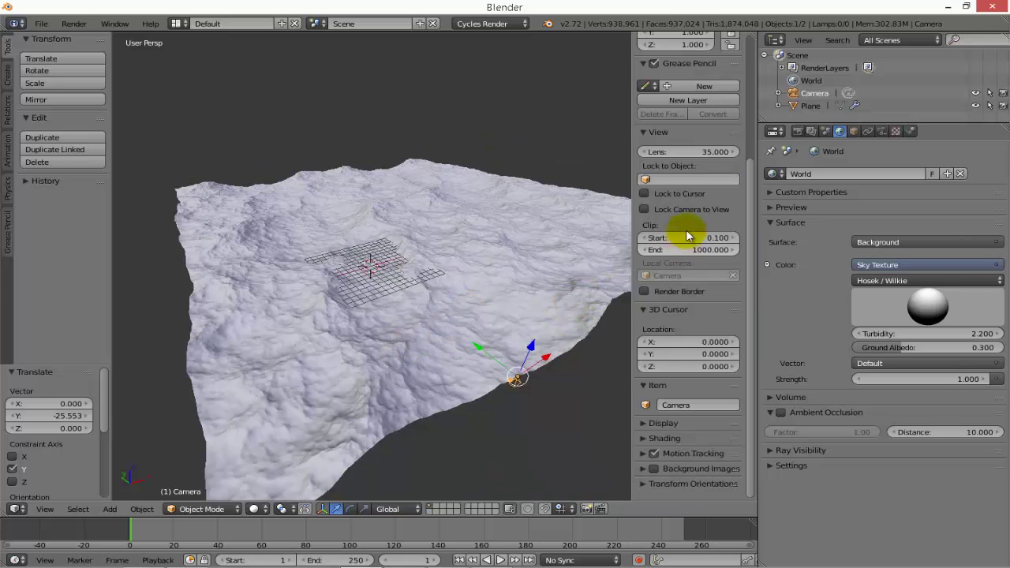
scroll(653, 280, up, 5)
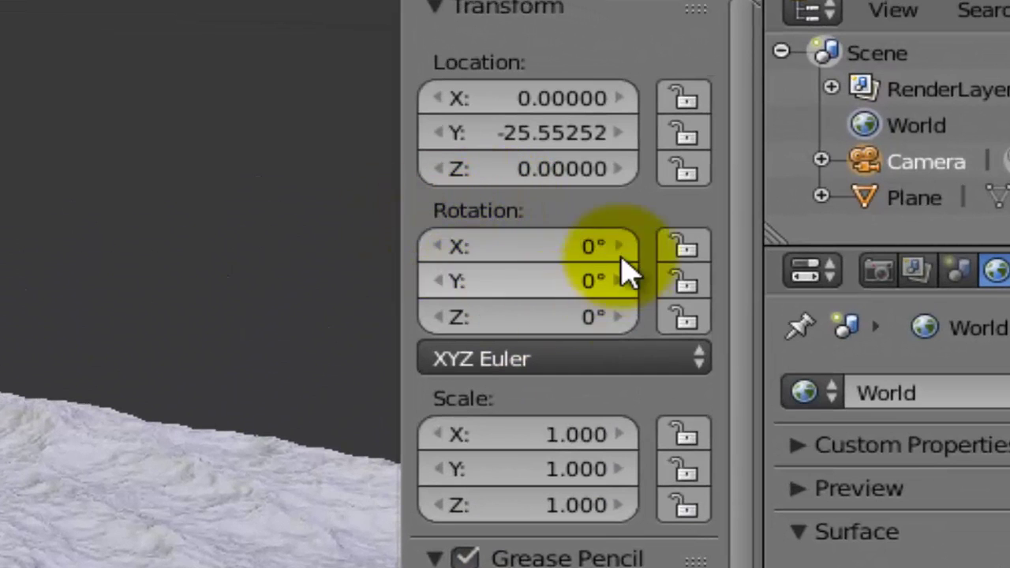
click(608, 245)
text(9)
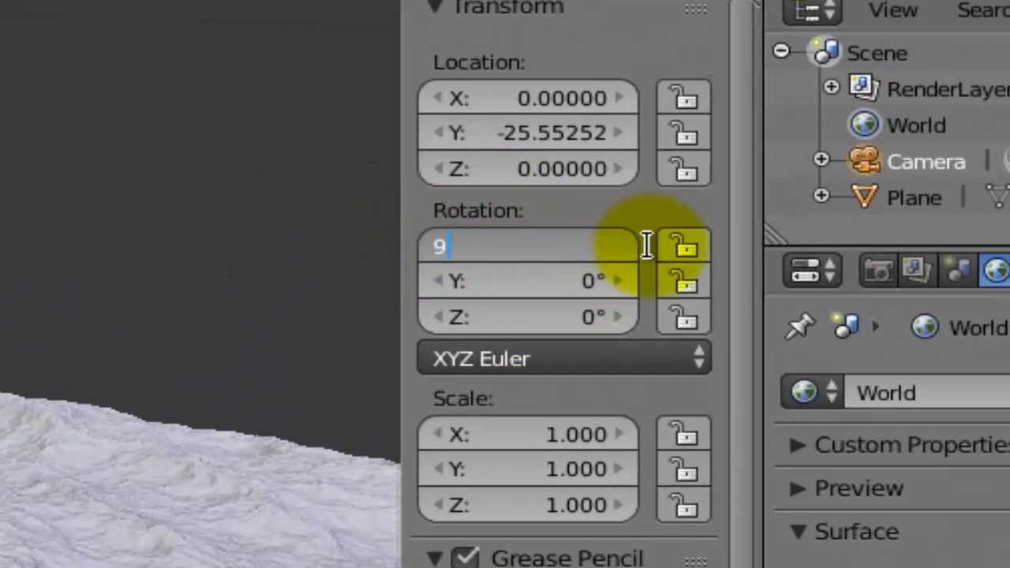
text(0)
key(Return)
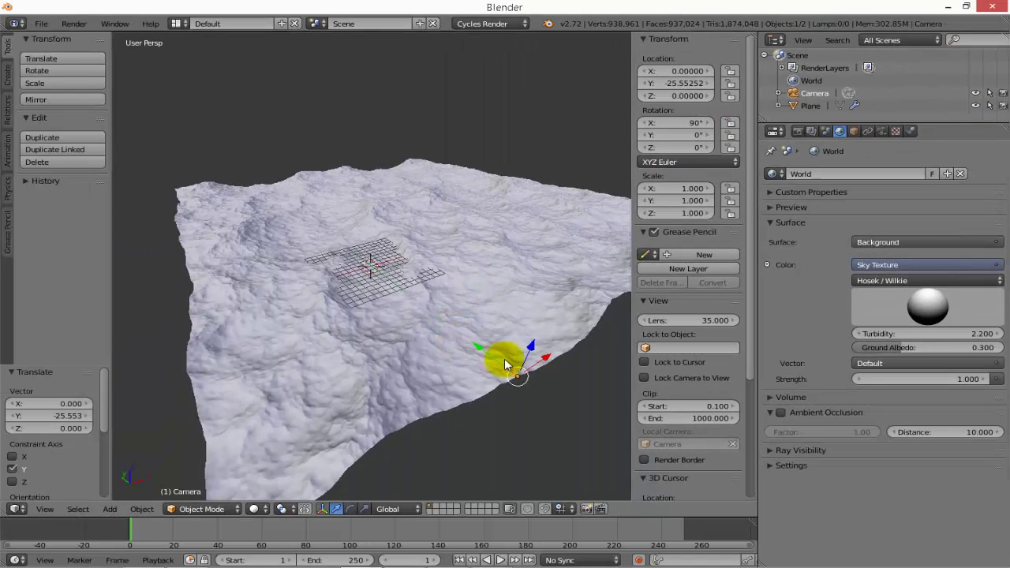
Step: Raise the camera along Z to 1.171, just above the ocean
middle_drag(522, 407, 573, 257)
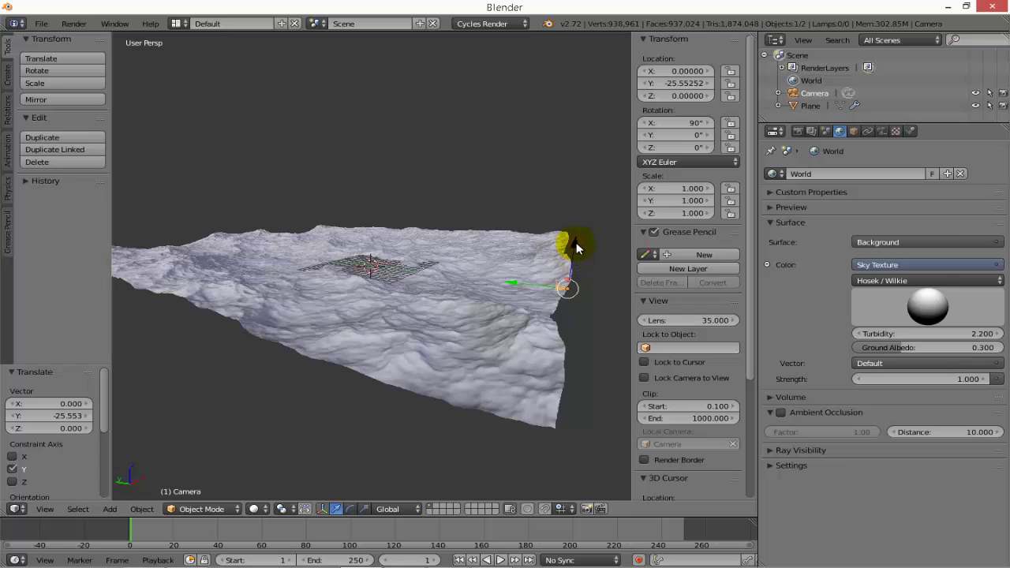
key(g)
key(z)
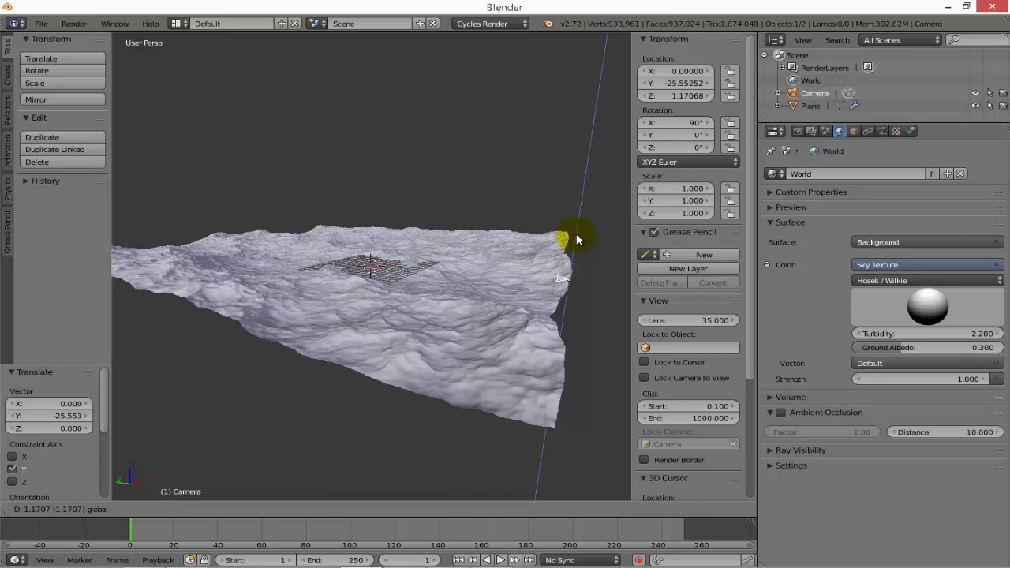
click(576, 251)
middle_drag(576, 252, 484, 367)
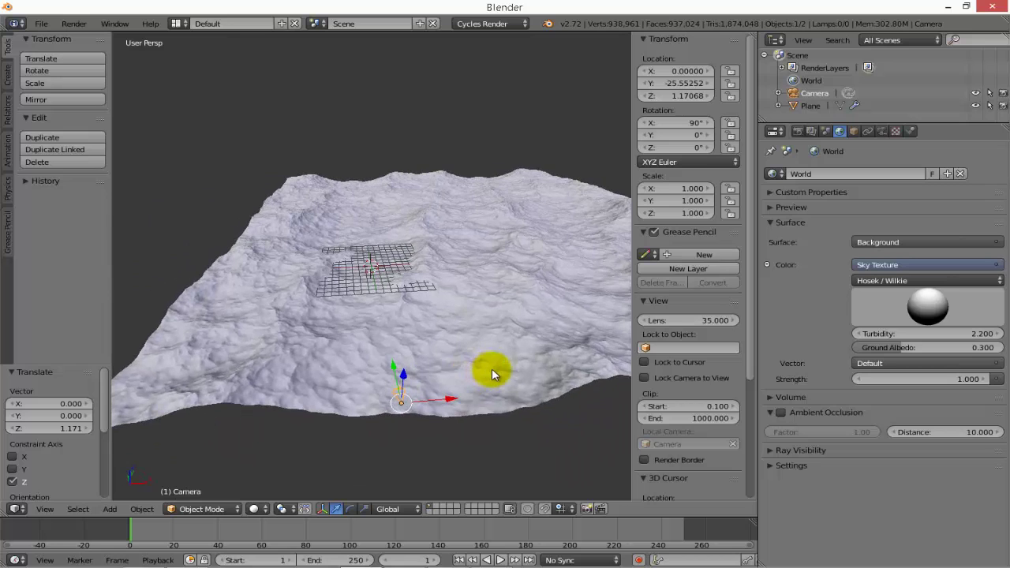
Step: Hide the side panel, look through the camera, and preview Rendered shading before returning to Solid
key(n)
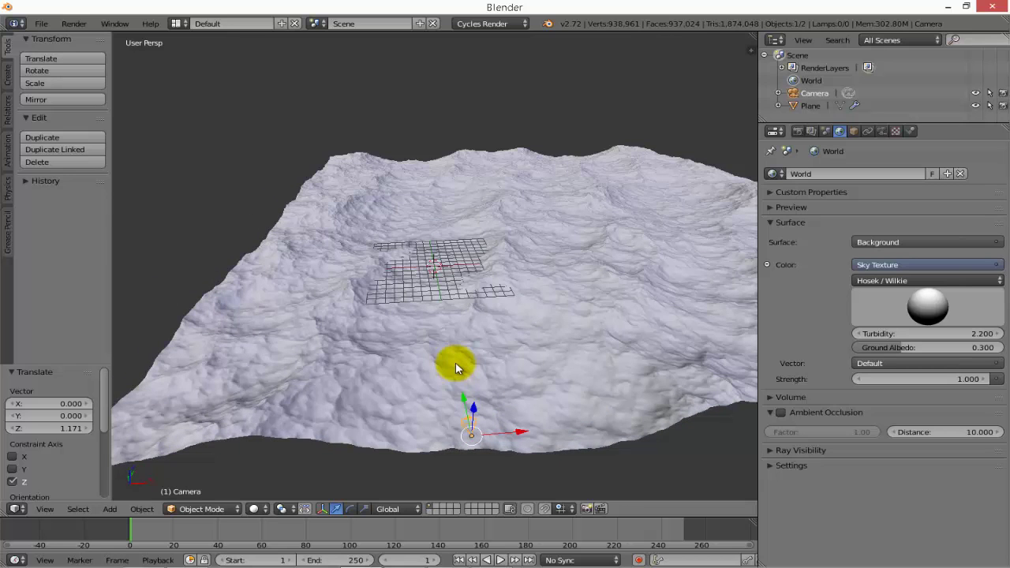
key(KP_0)
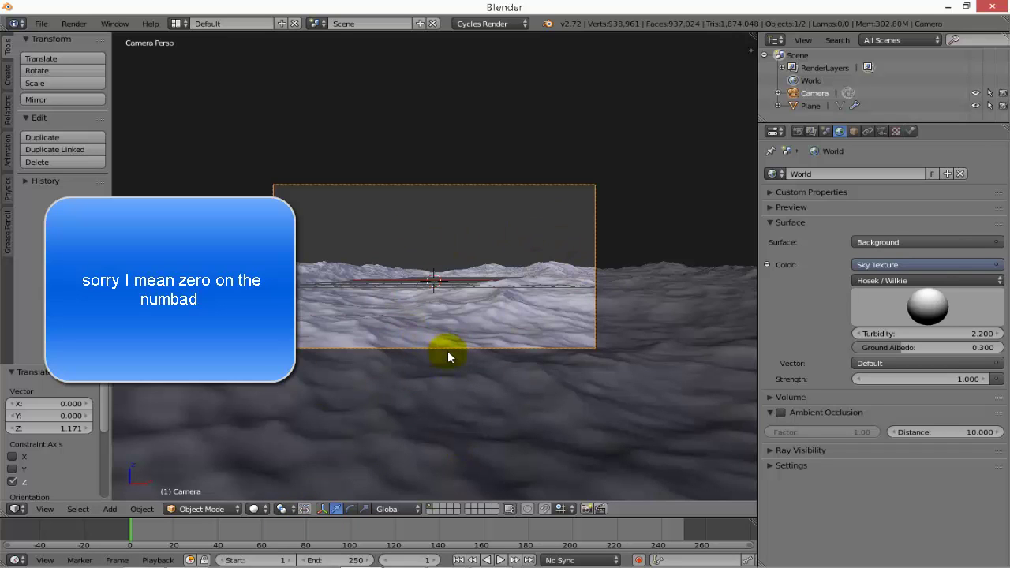
click(254, 509)
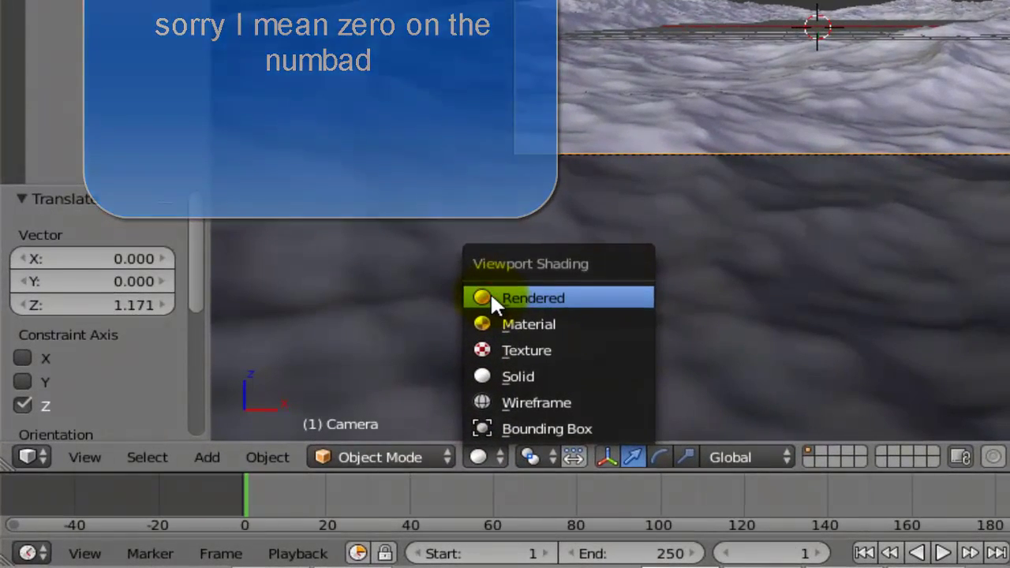
click(493, 302)
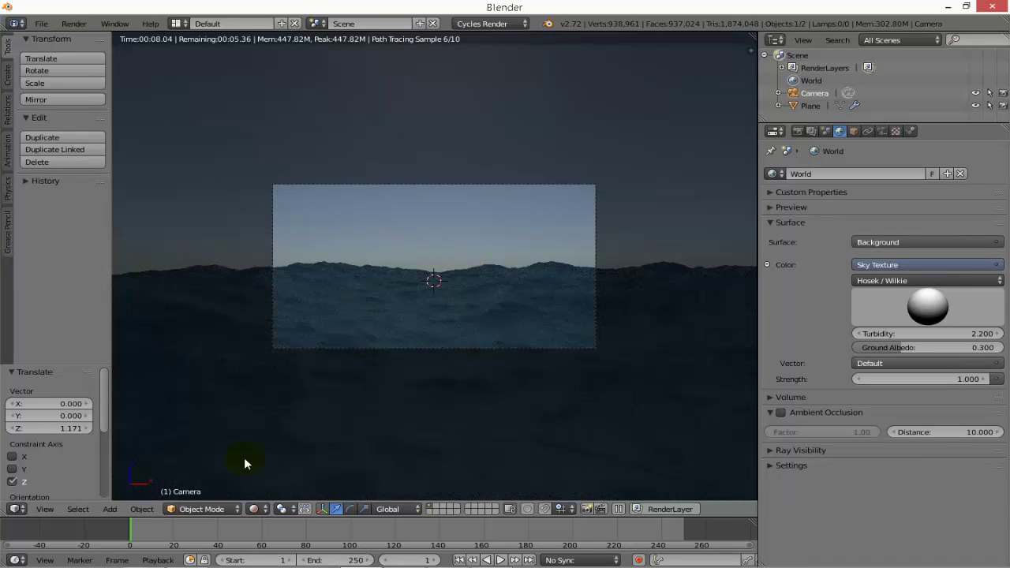
click(257, 509)
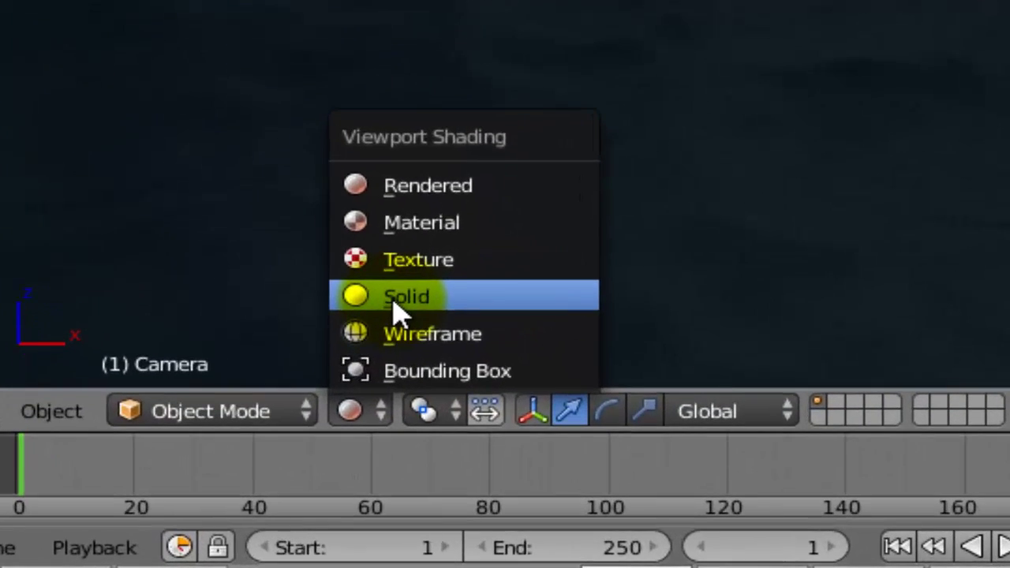
click(398, 307)
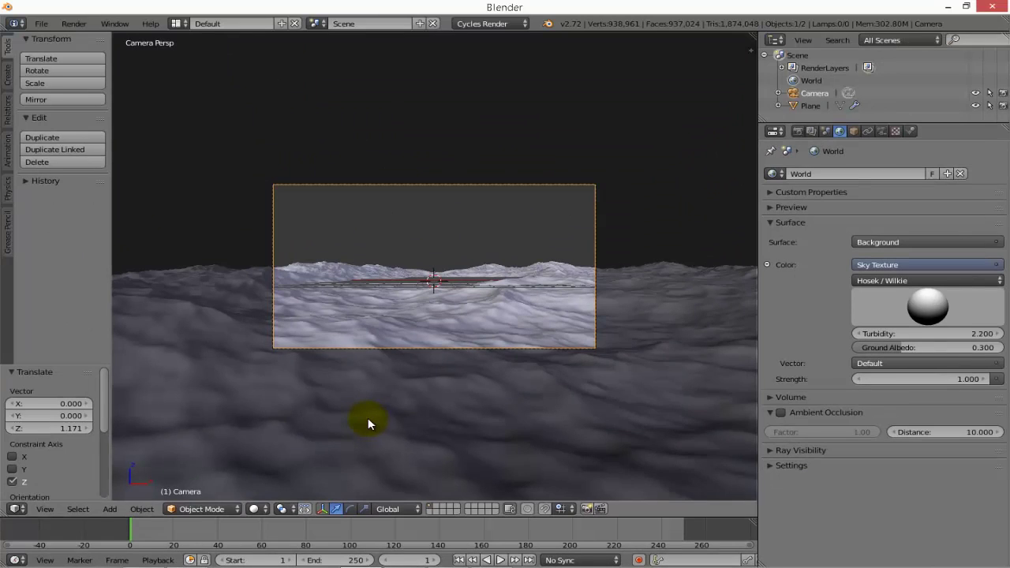
Step: Walk the camera backward and forward with Shift+F and W/S to frame the ocean horizon
key(shift+f)
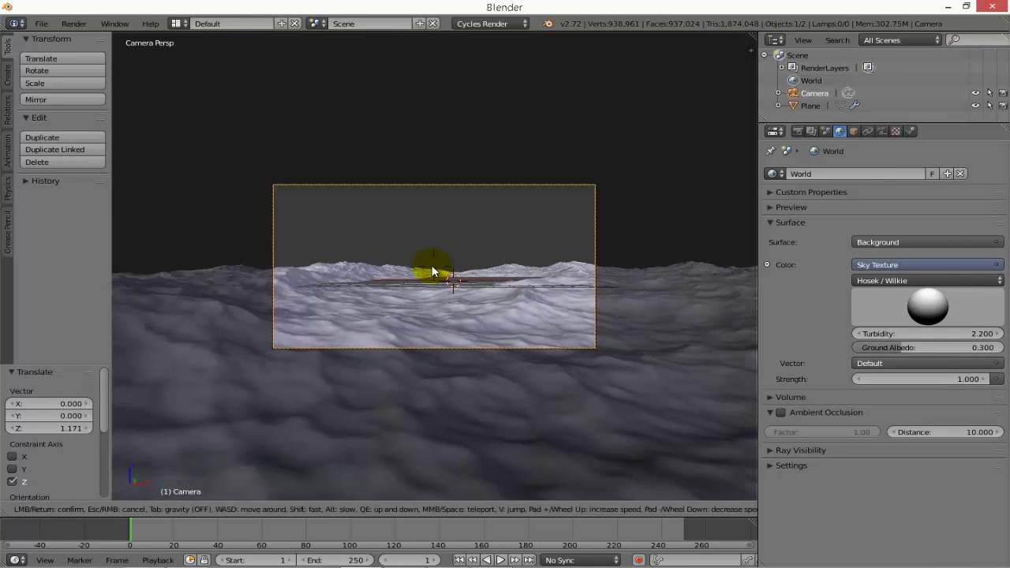
click(473, 268)
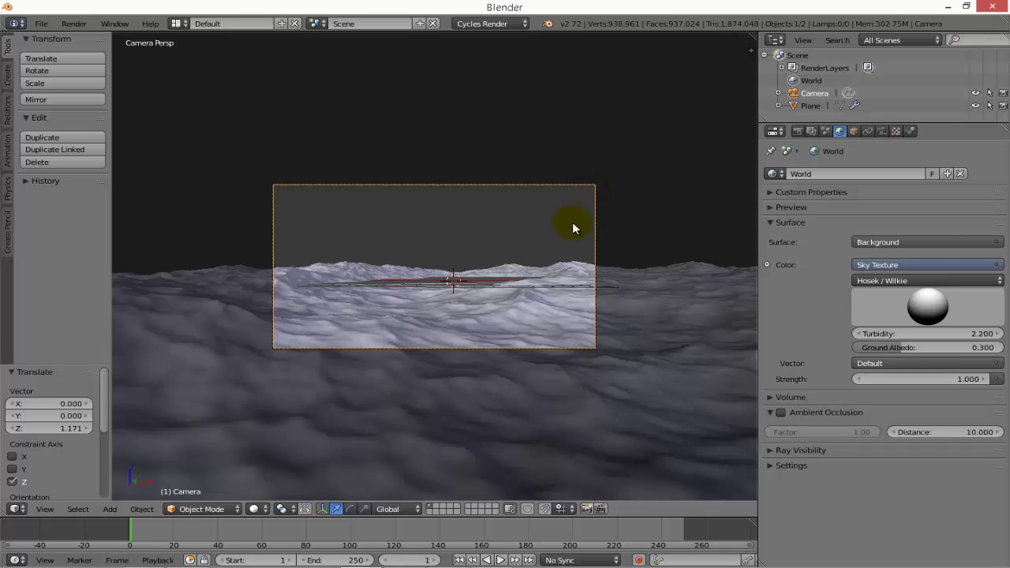
key(shift+f)
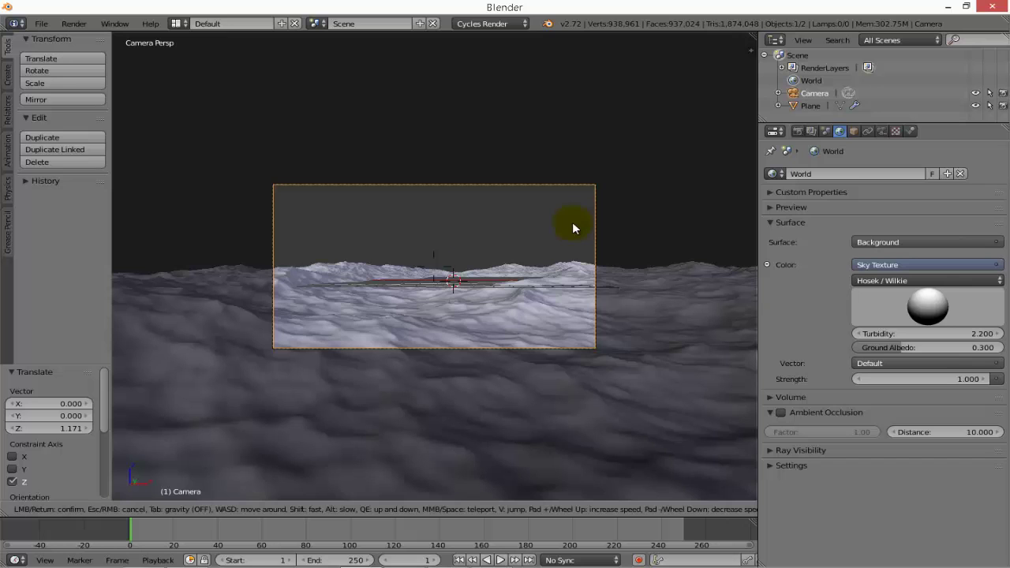
mouse_move(440, 273)
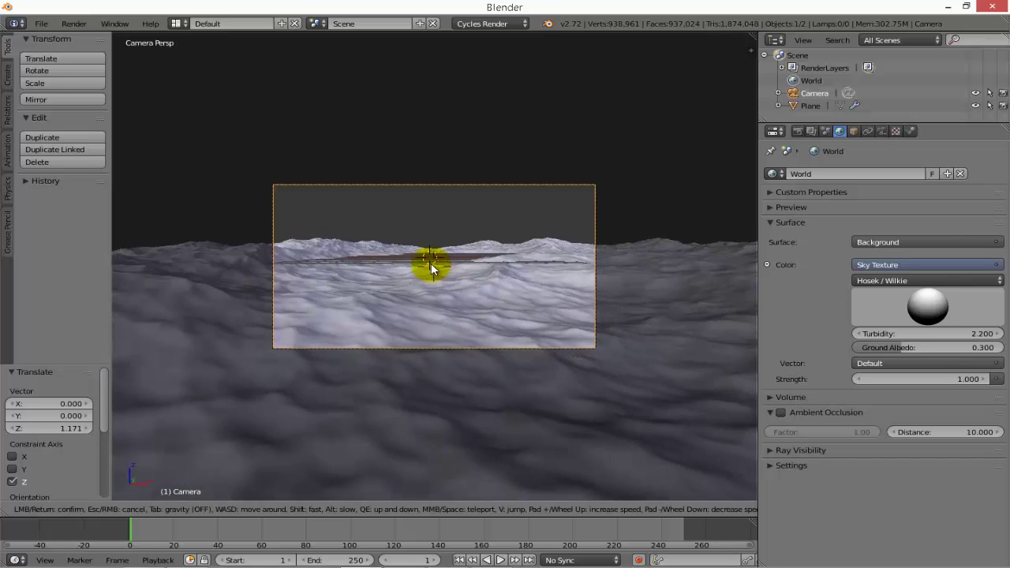
key(s)
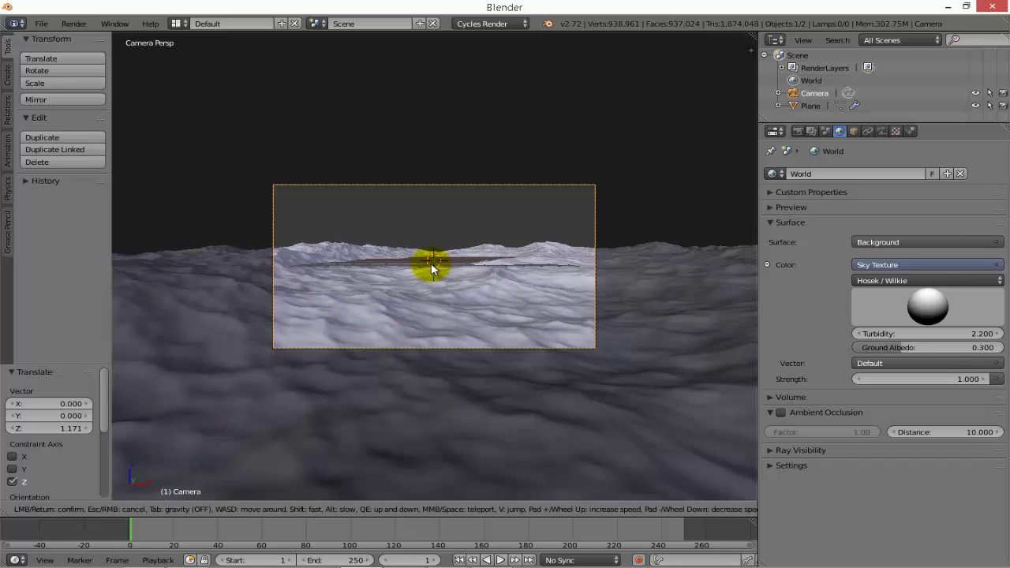
key(s)
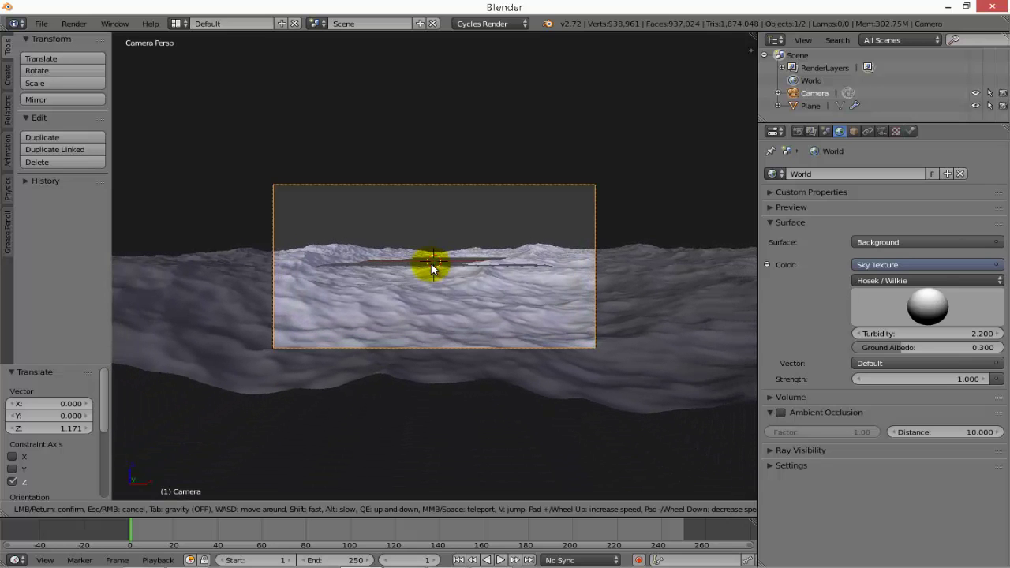
key(w)
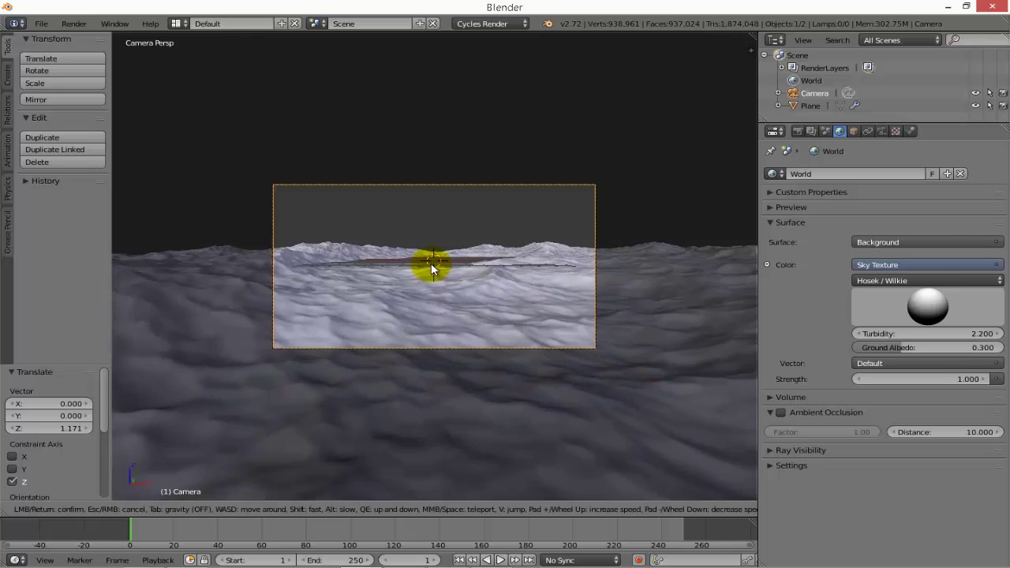
key(w)
key(s)
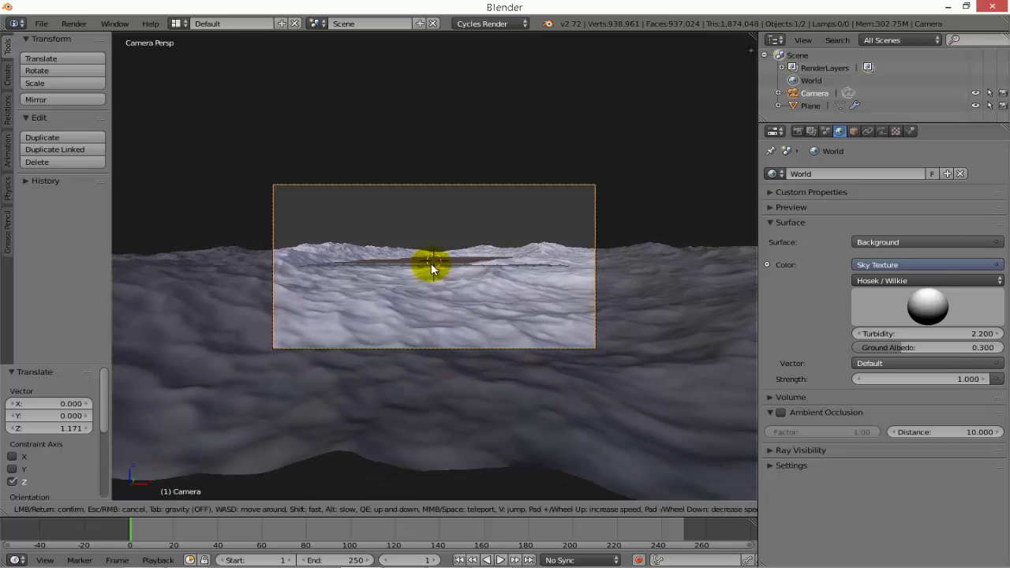
key(s)
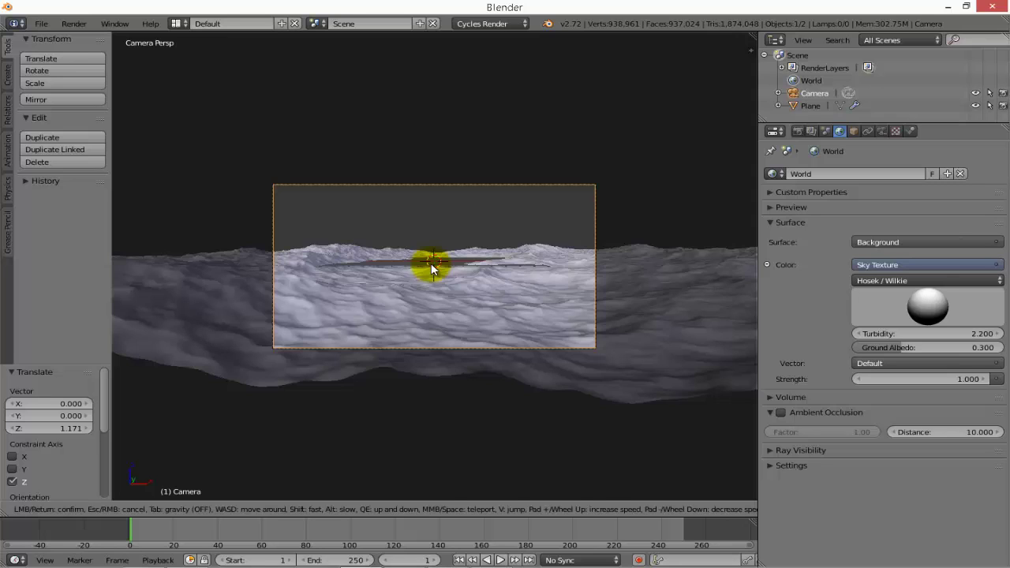
click(433, 266)
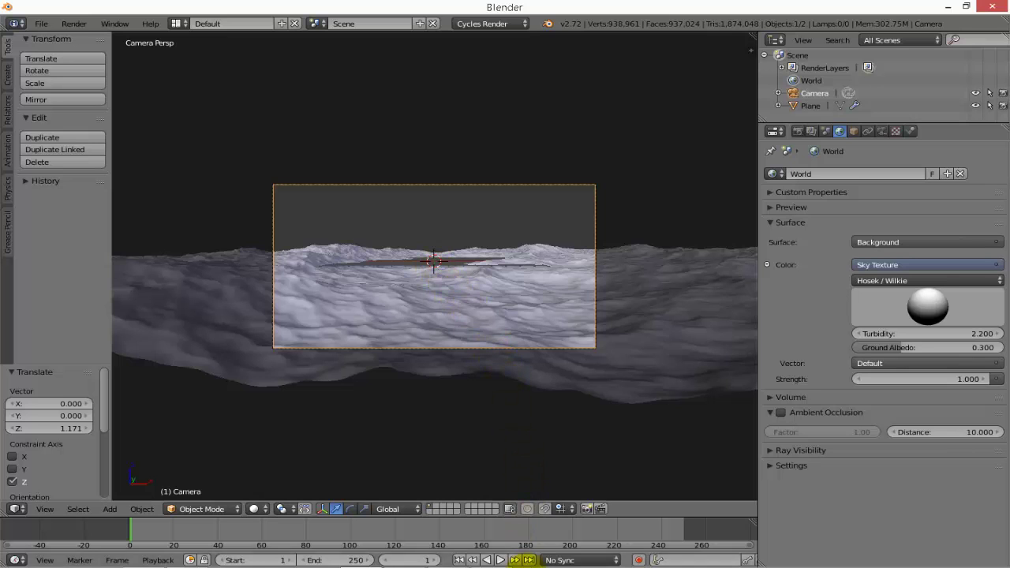
click(492, 555)
click(978, 522)
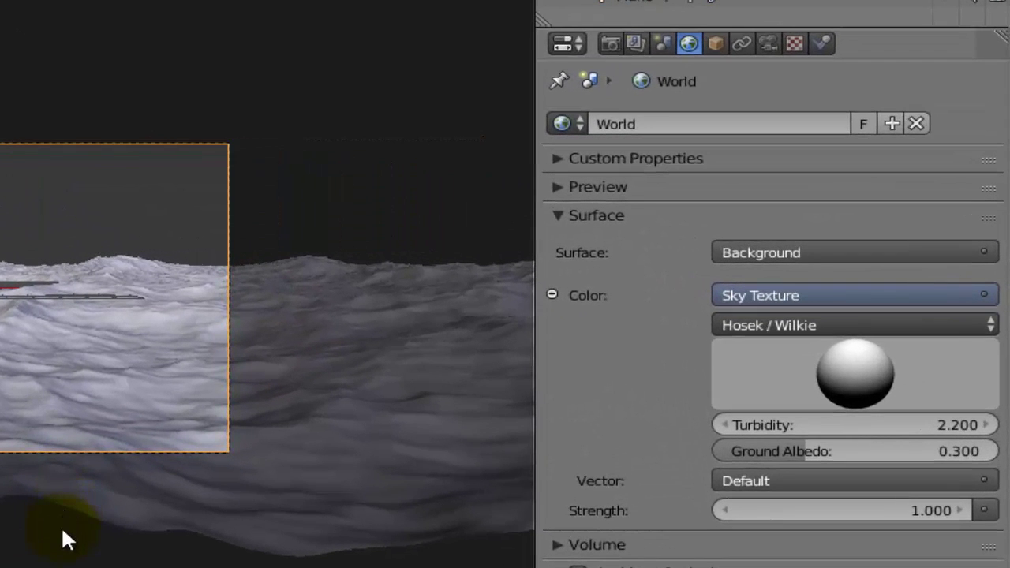
Step: Set the Sky Texture background Strength to 4 in World properties
scroll(61, 525, up, 3)
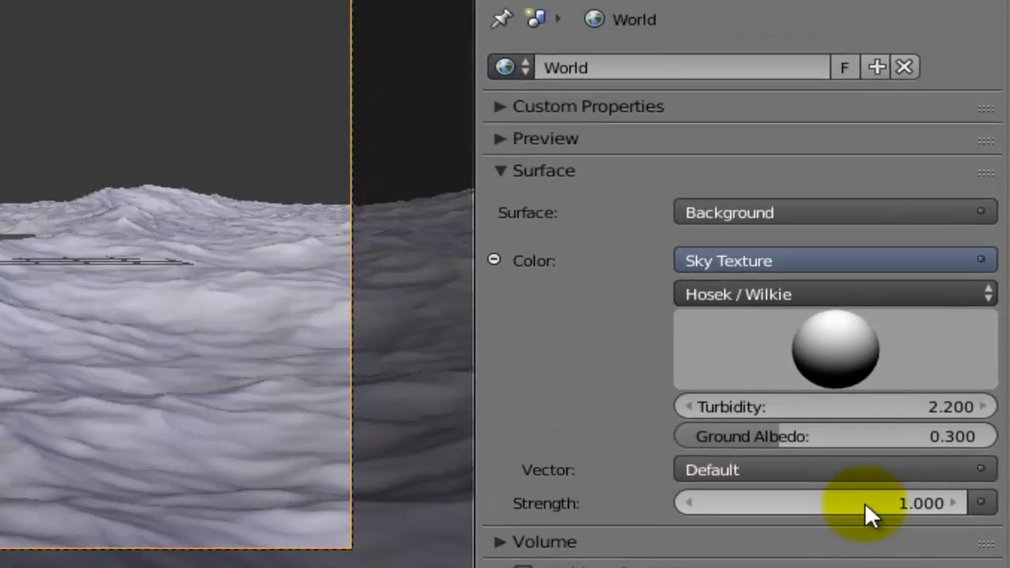
click(863, 510)
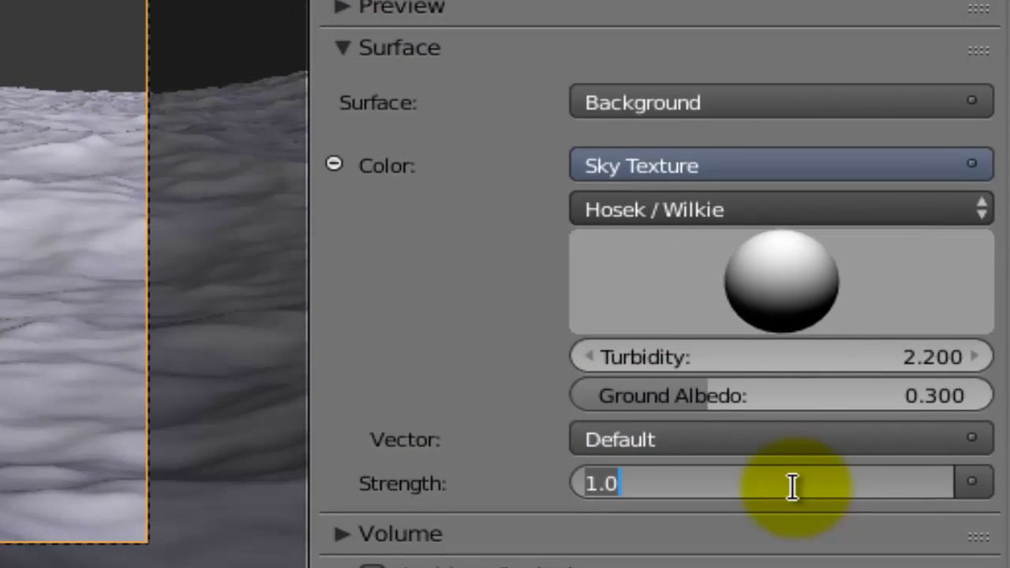
text(4)
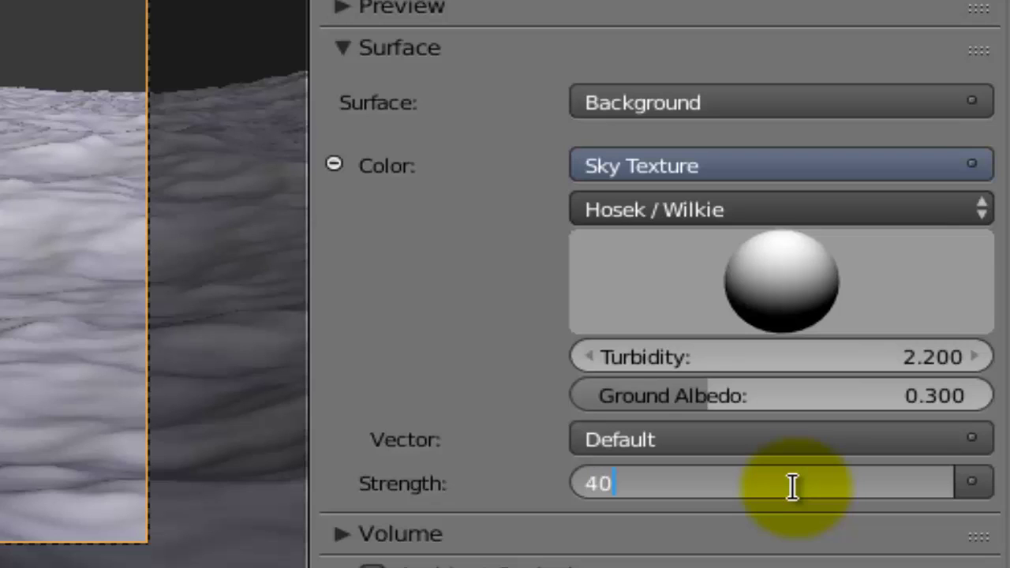
text(0)
key(BackSpace)
key(Return)
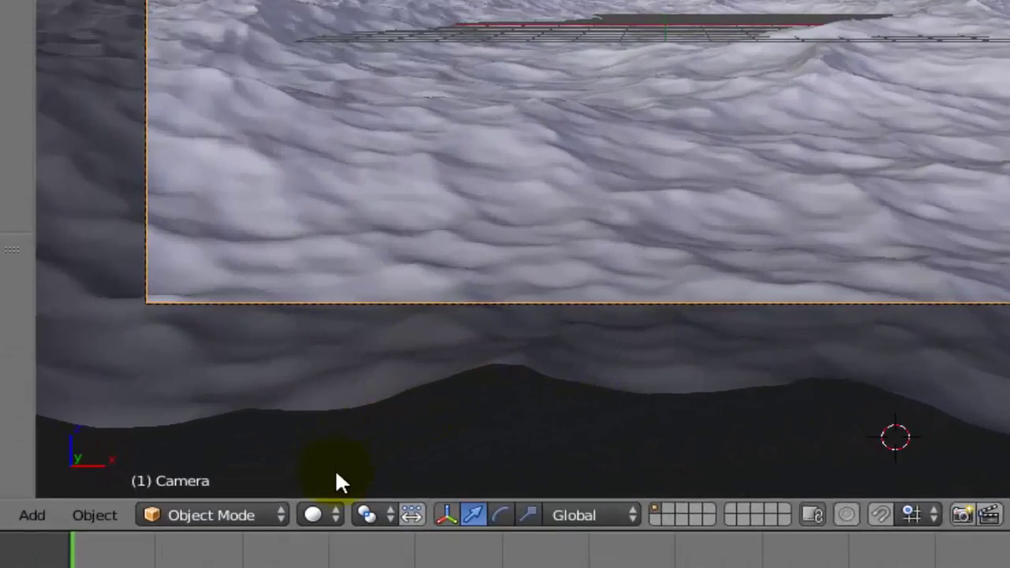
click(313, 517)
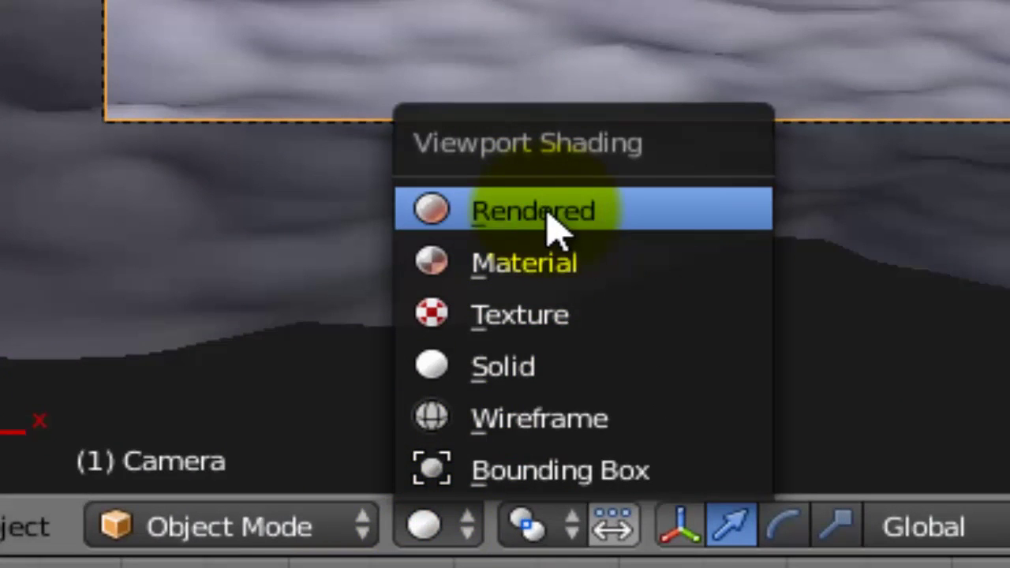
Step: Switch to Rendered shading and enlarge the timeline area at the bottom
click(439, 210)
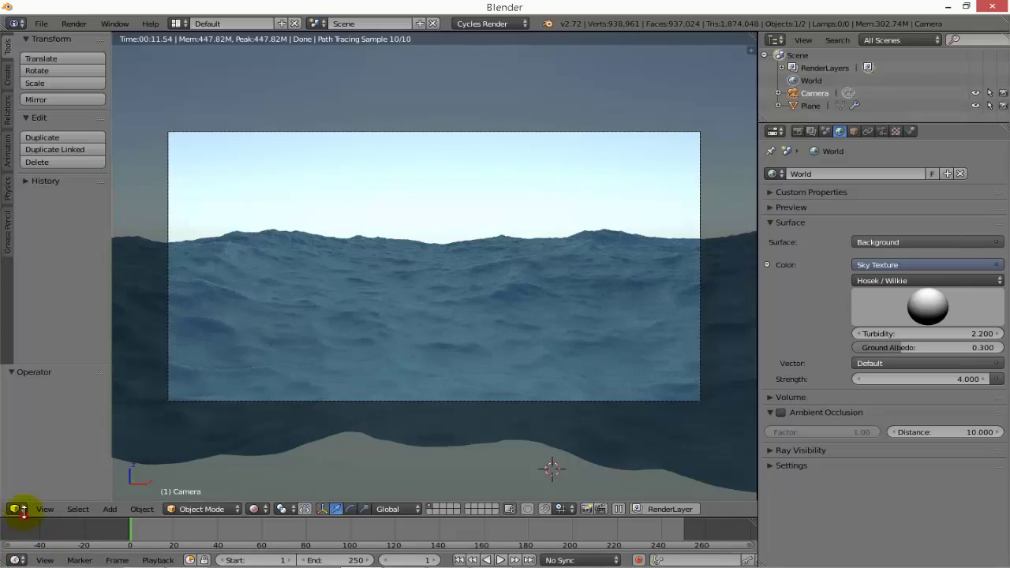
drag(20, 517, 71, 351)
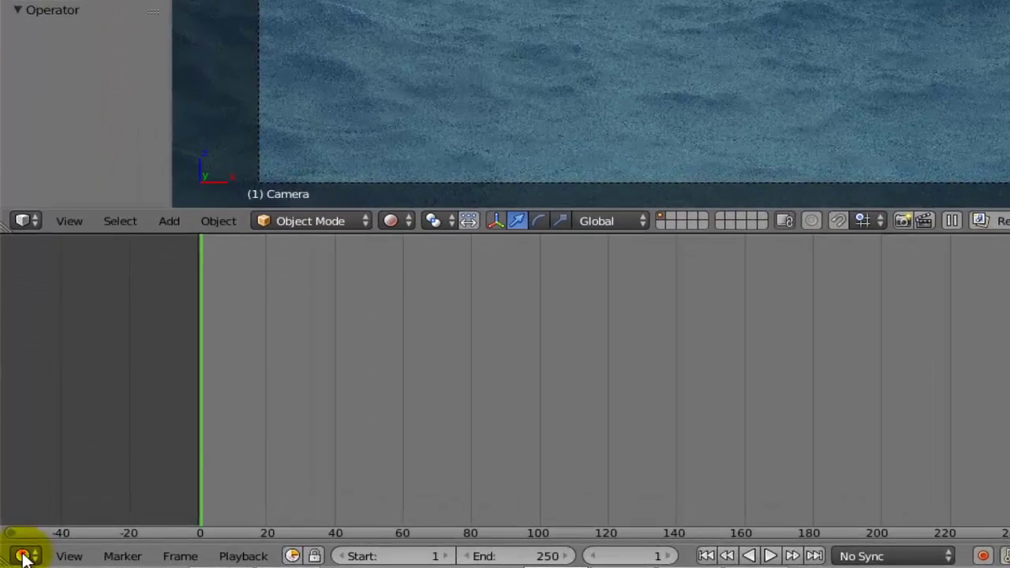
Step: Turn the timeline area into a Node Editor showing the ocean plane's material nodes
click(24, 556)
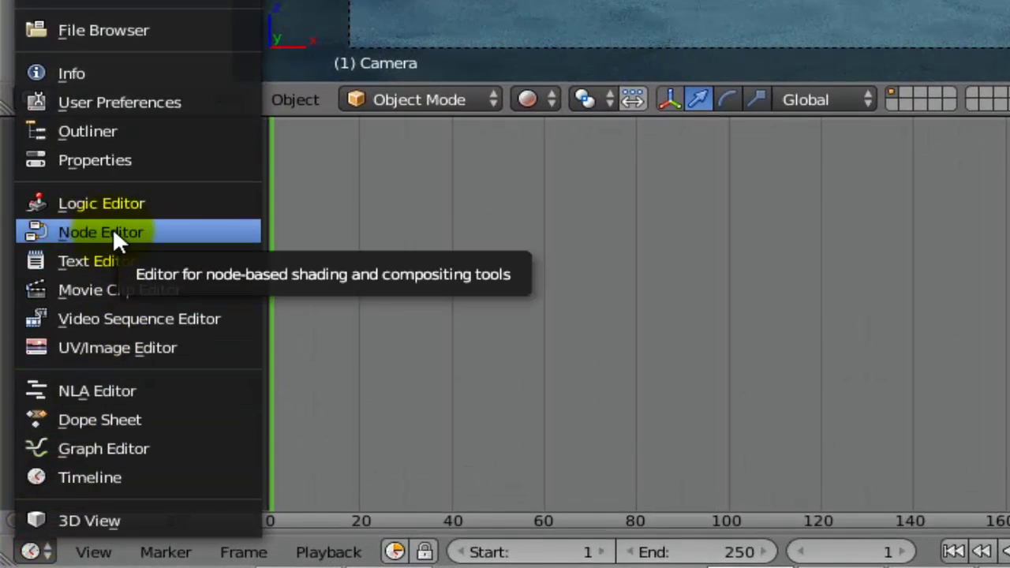
click(112, 230)
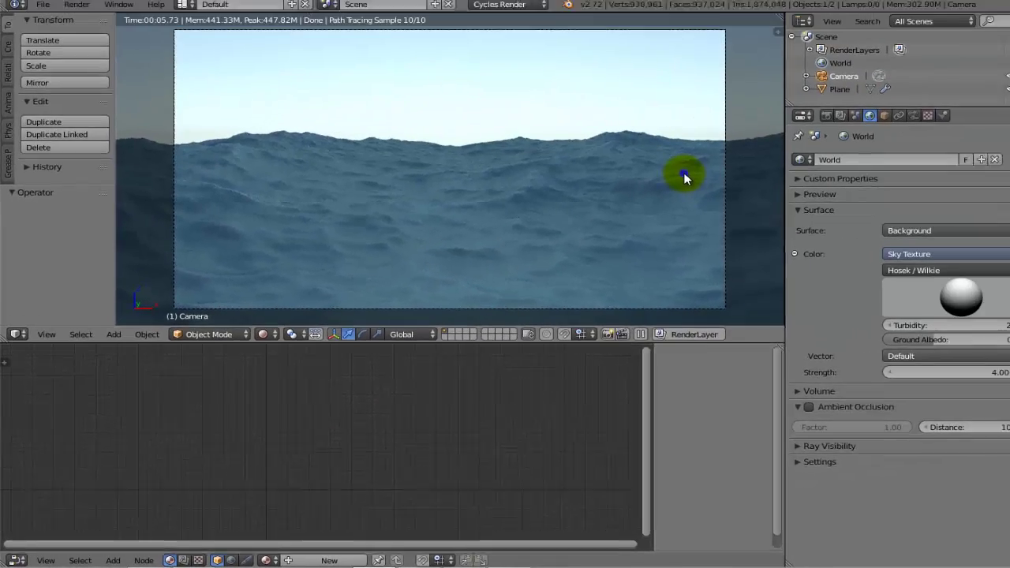
right_click(662, 187)
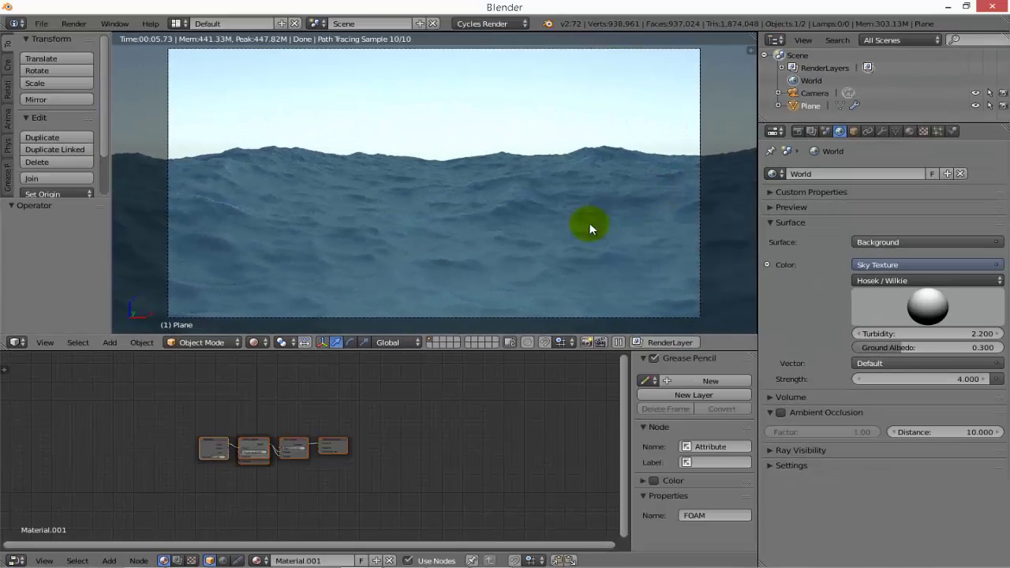
scroll(244, 478, up, 5)
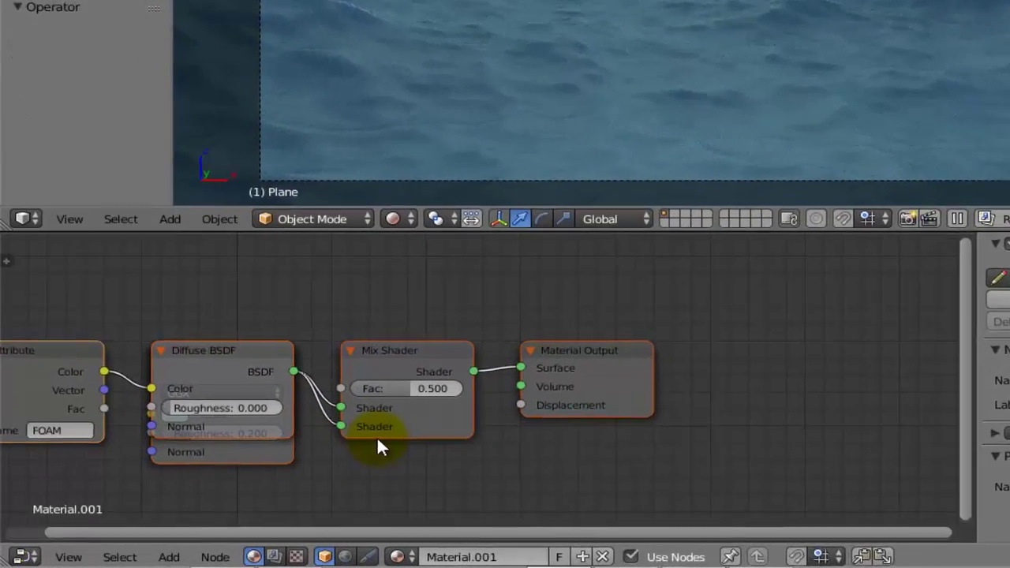
scroll(378, 440, up, 1)
Step: Spread out the Attribute, Diffuse, Glossy, Mix Shader and Output nodes, then show the Material tab
drag(612, 354, 664, 292)
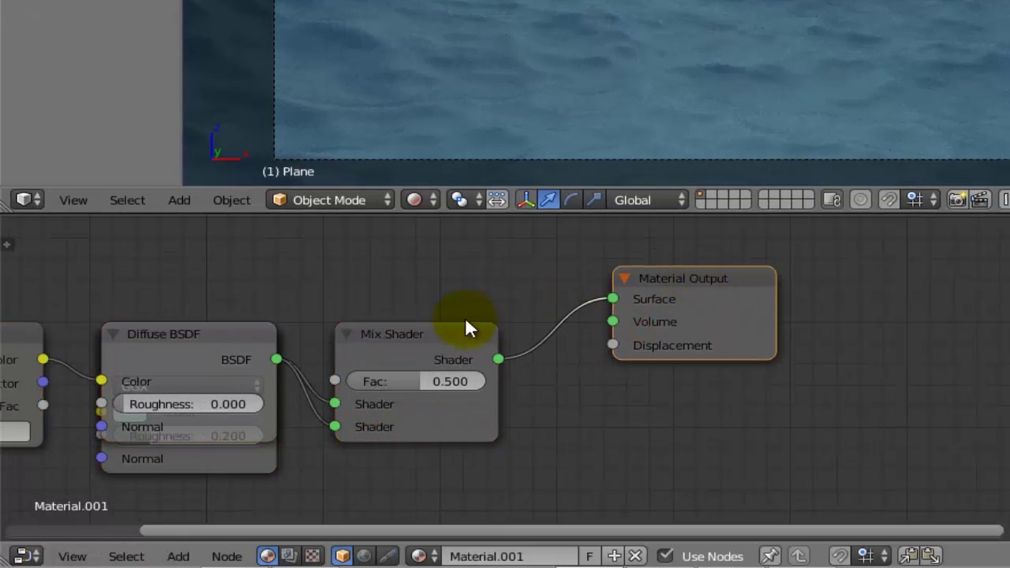
drag(411, 323, 423, 266)
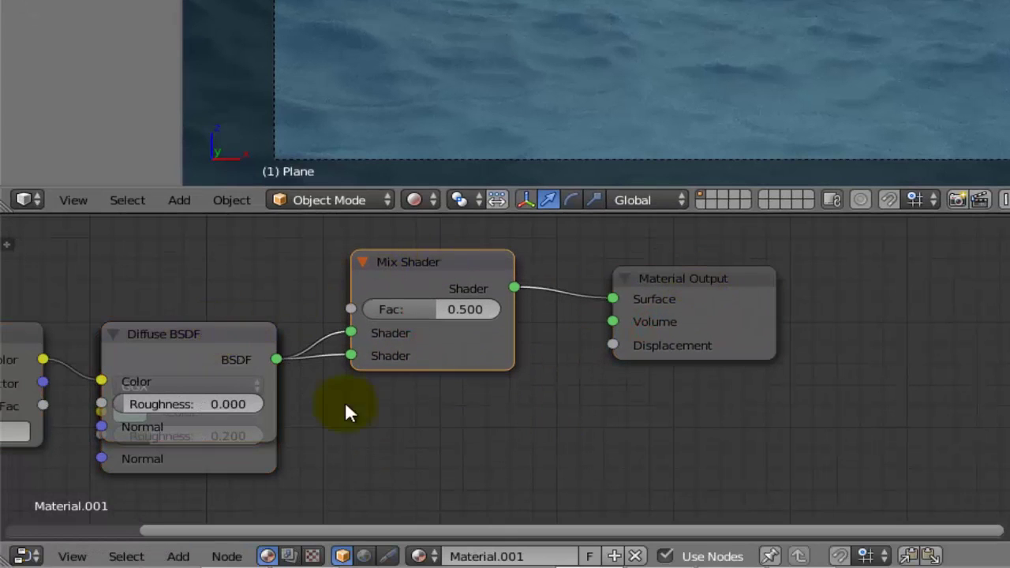
drag(194, 317, 204, 399)
drag(196, 335, 229, 244)
drag(652, 284, 798, 286)
drag(395, 258, 522, 254)
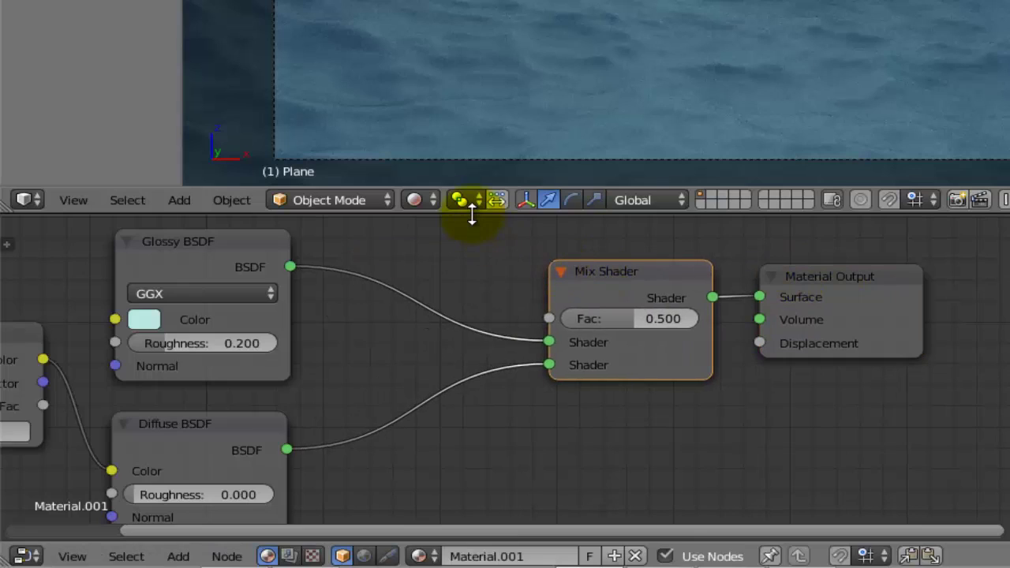
drag(471, 213, 491, 139)
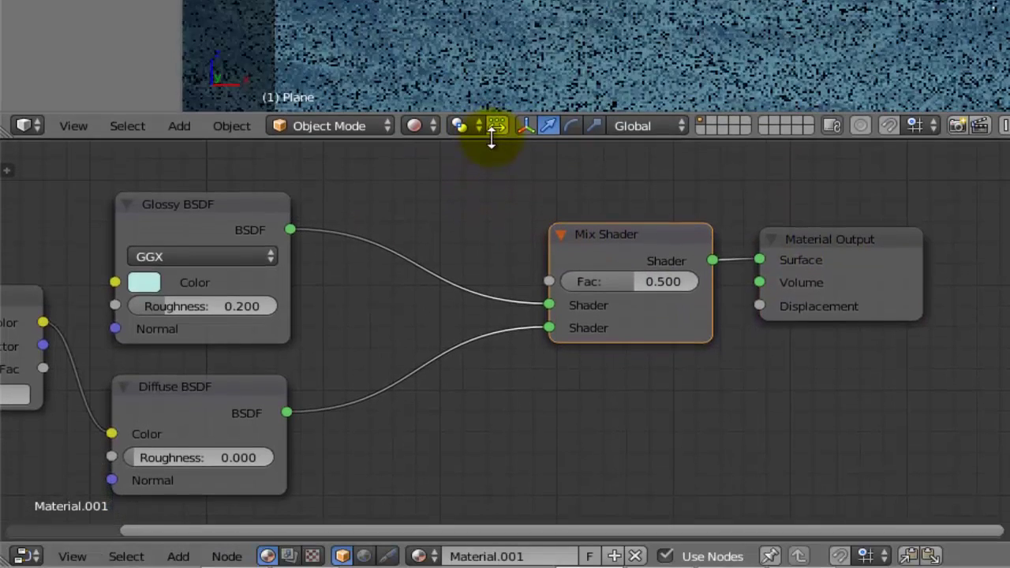
mouse_move(264, 222)
mouse_down()
mouse_move(274, 169)
mouse_move(250, 230)
mouse_up()
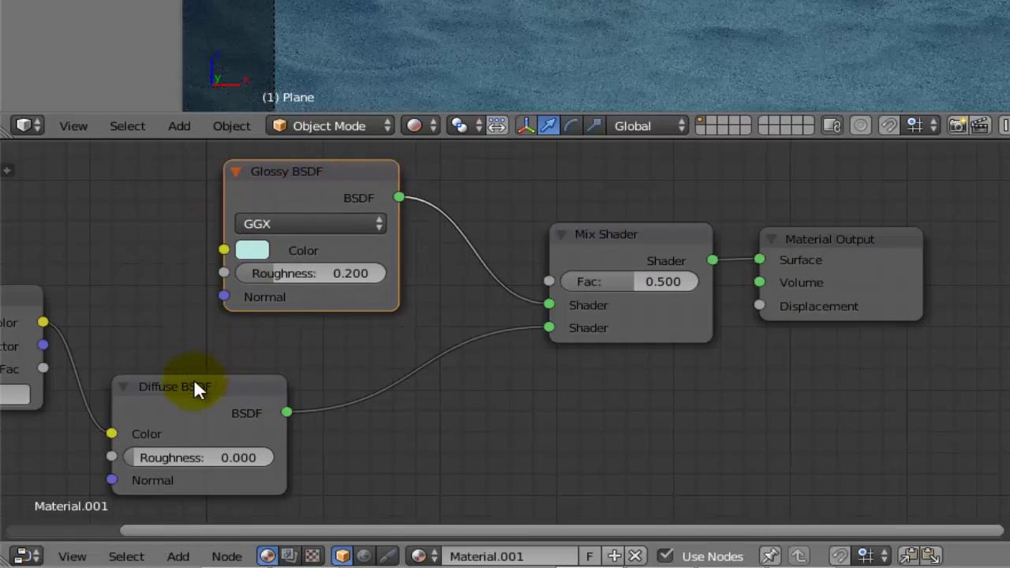
drag(195, 388, 328, 369)
drag(16, 292, 149, 334)
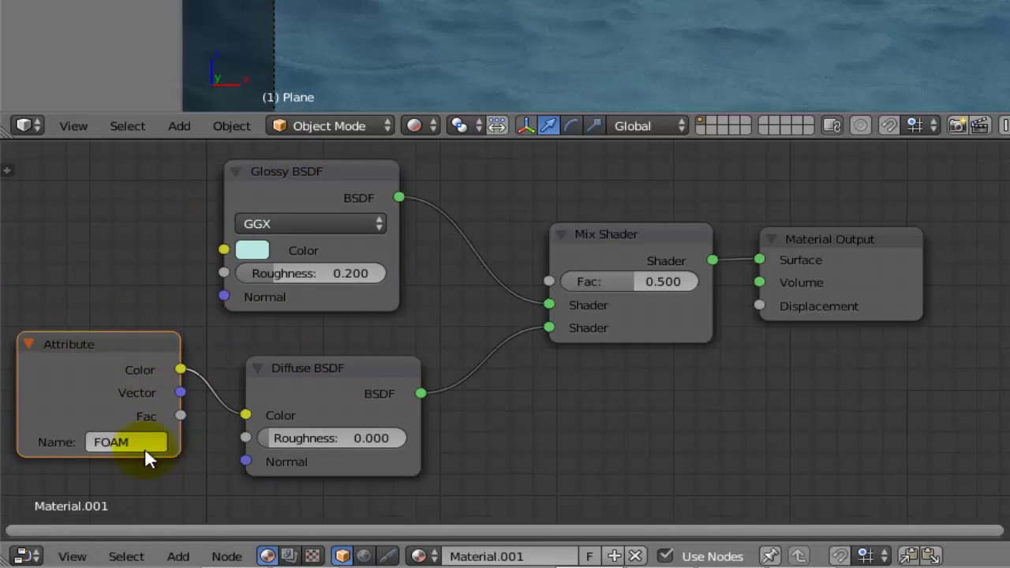
click(144, 443)
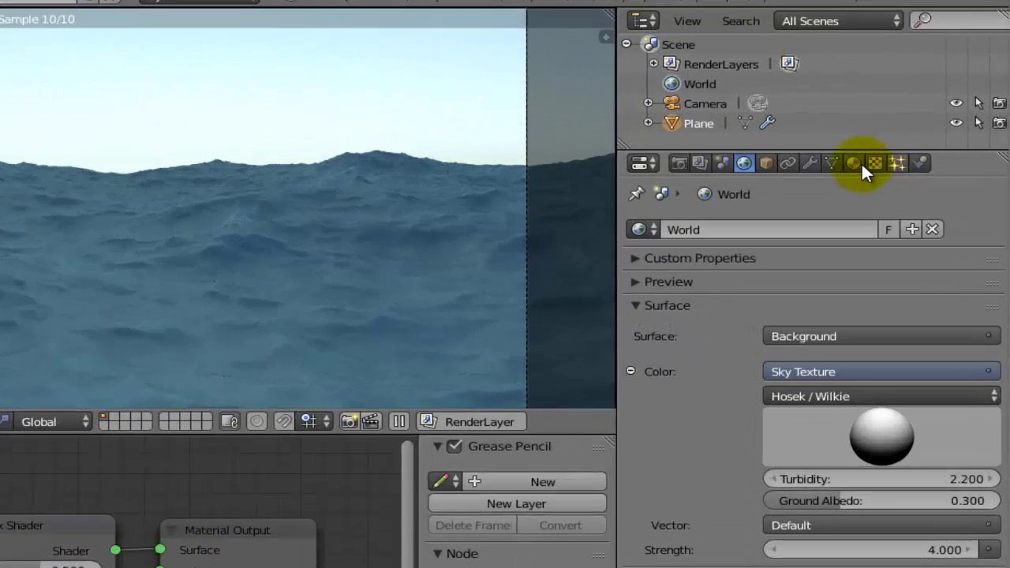
click(911, 132)
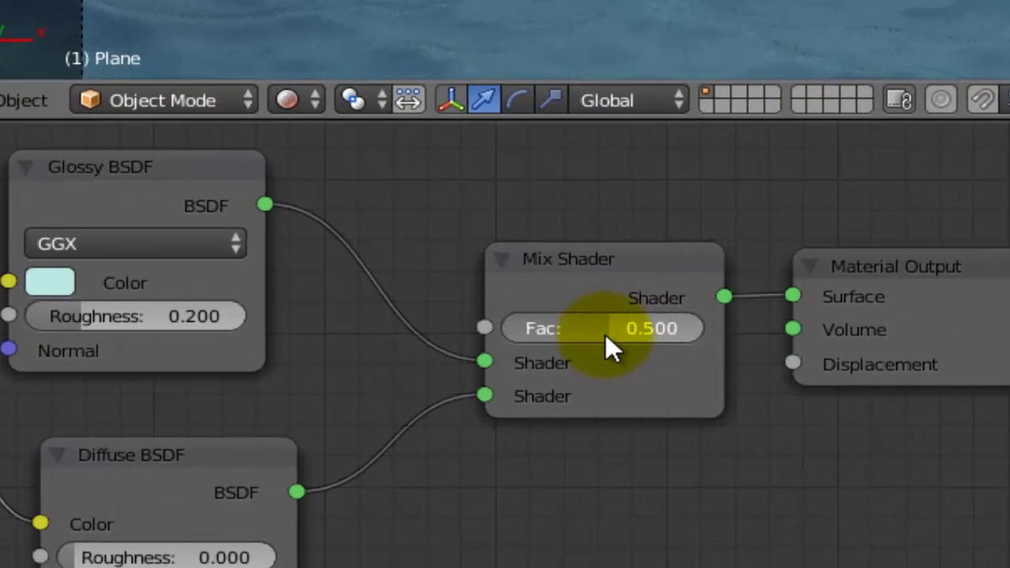
Step: Try several Mix Shader factors, settle on 0.791, and make the 3D viewport taller
drag(604, 333, 587, 339)
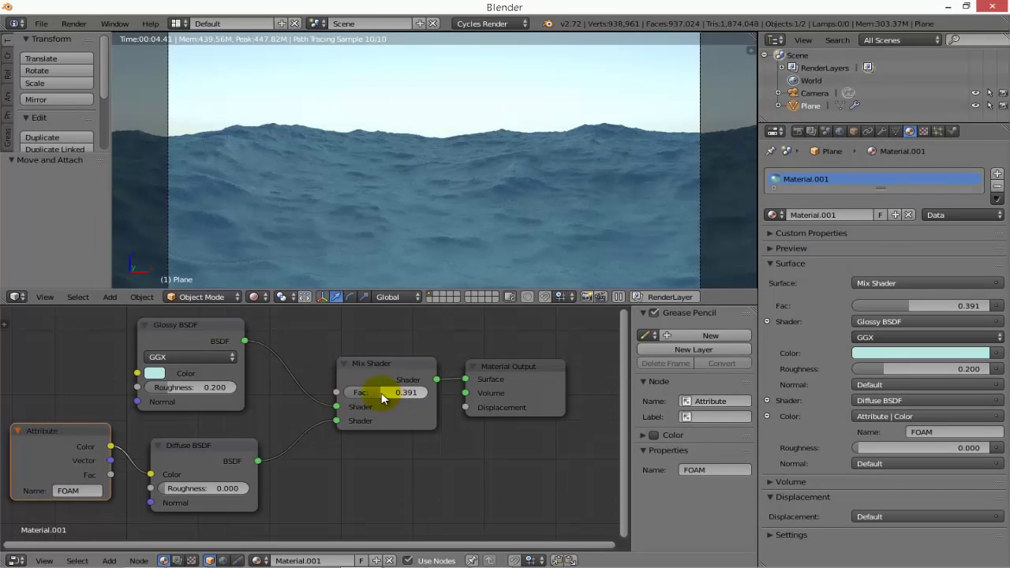
drag(383, 393, 428, 392)
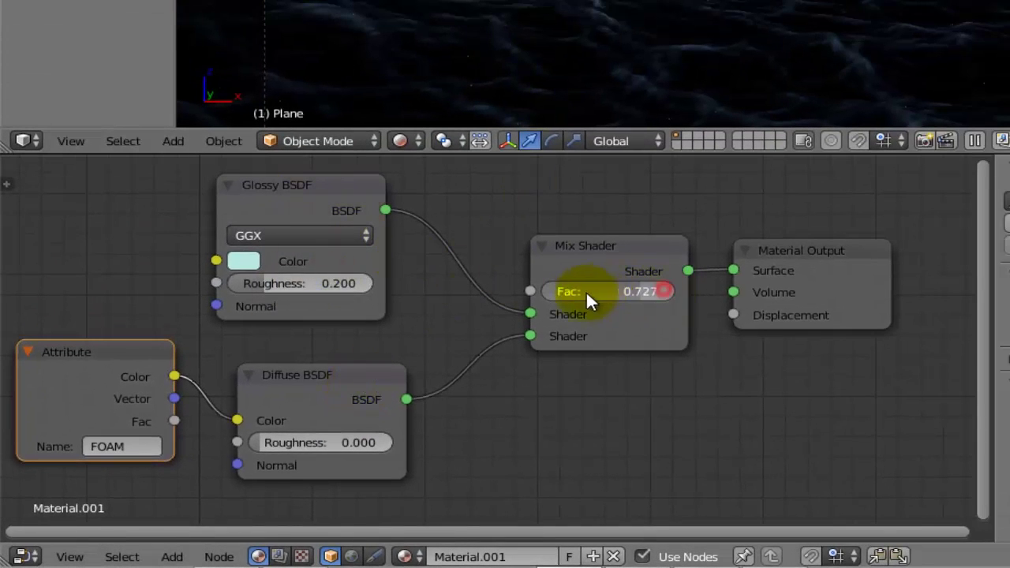
drag(586, 296, 456, 299)
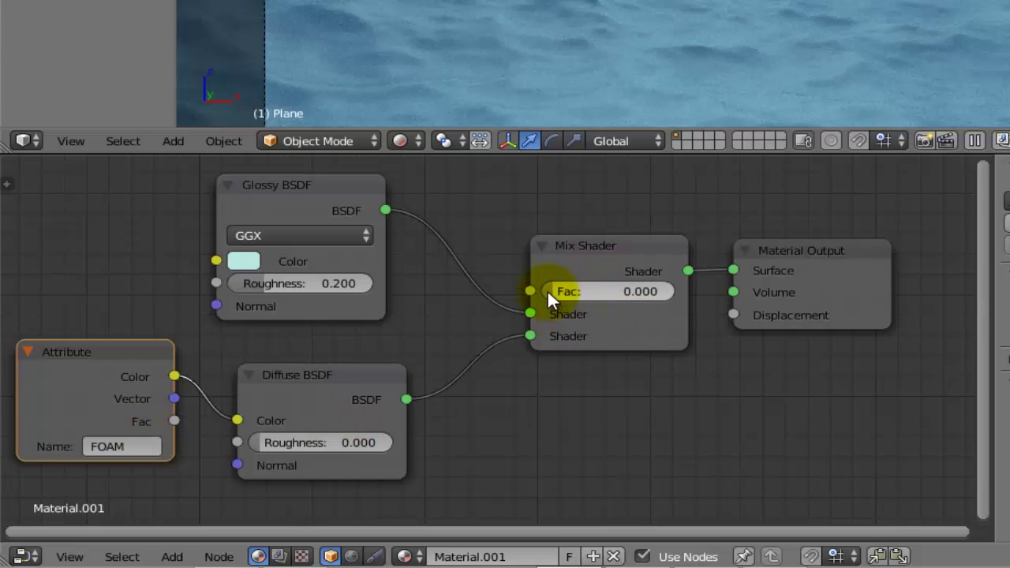
drag(550, 288, 632, 290)
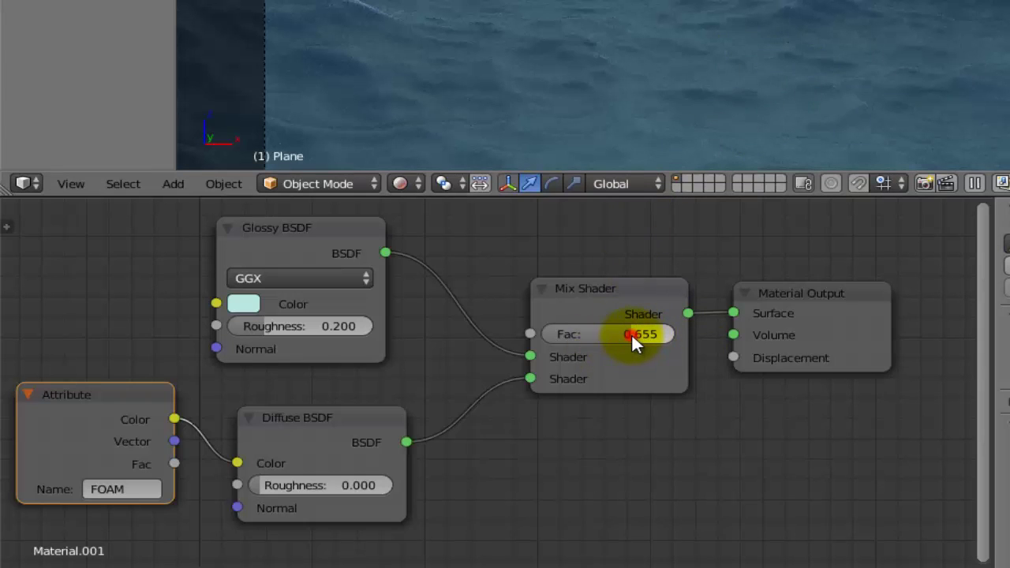
drag(631, 337, 661, 363)
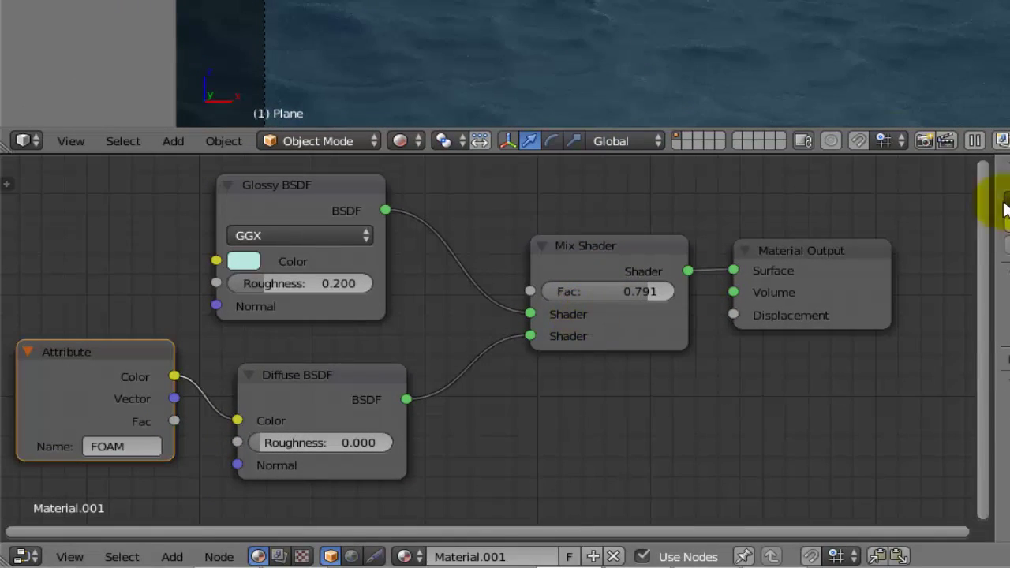
drag(549, 130, 691, 188)
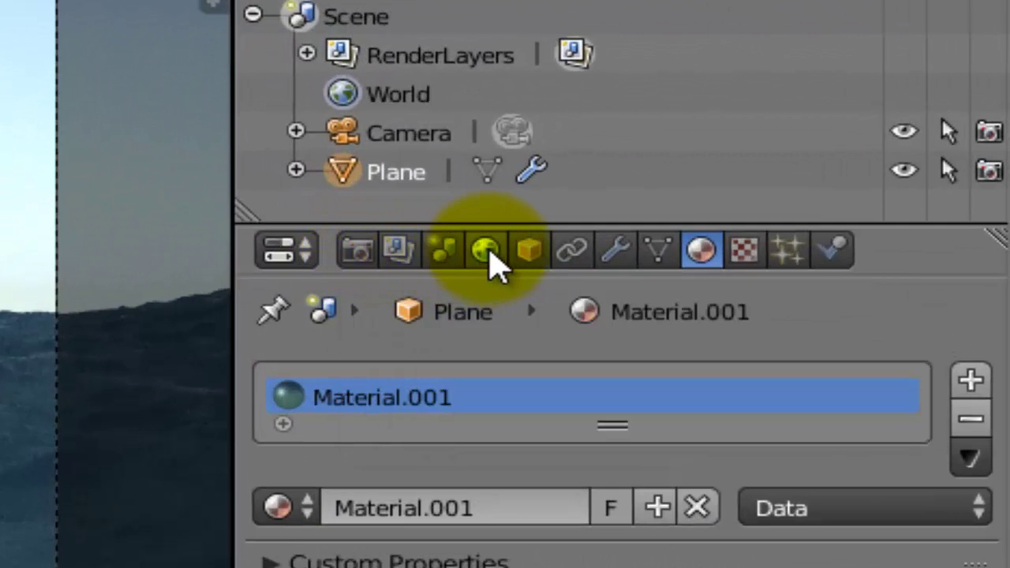
Step: Enable world ambient occlusion and drag the Sky Texture sun direction for brighter wave highlights
click(574, 223)
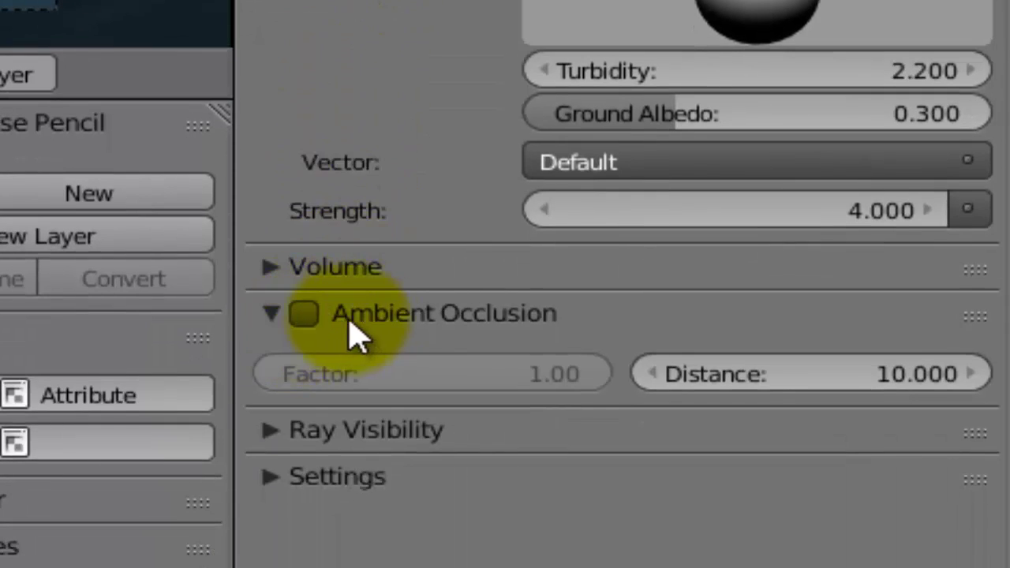
click(306, 317)
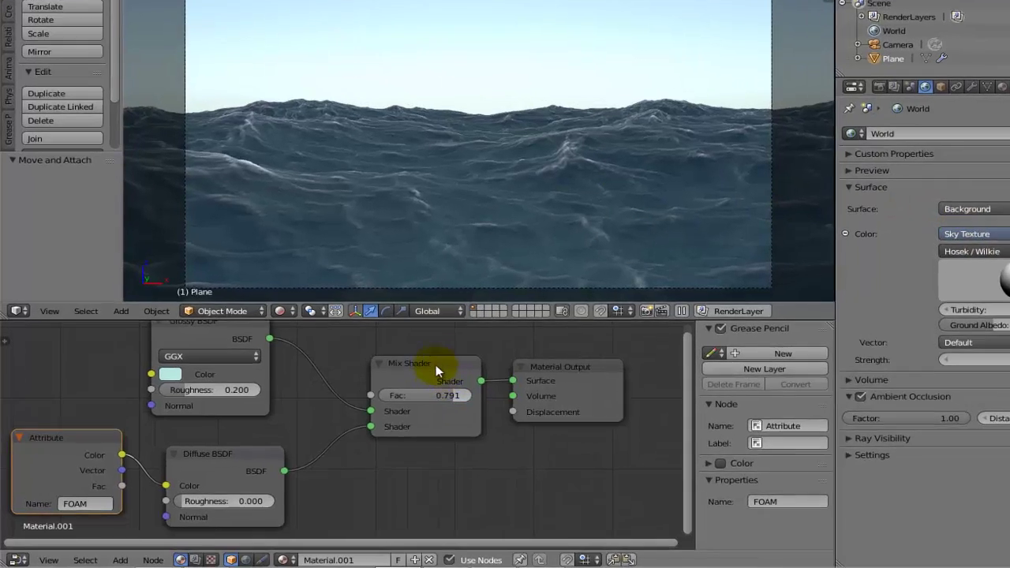
click(435, 365)
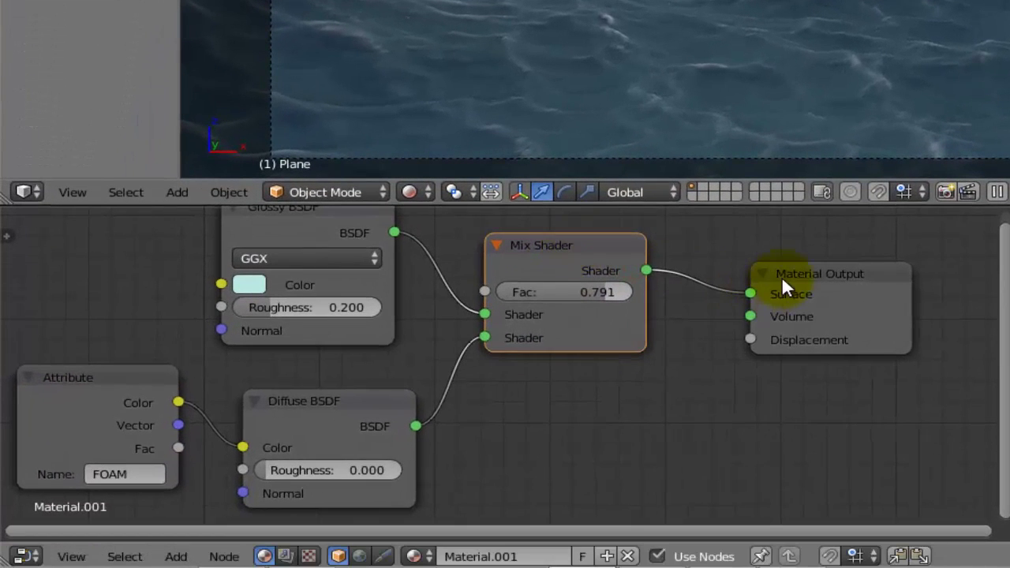
drag(782, 277, 750, 270)
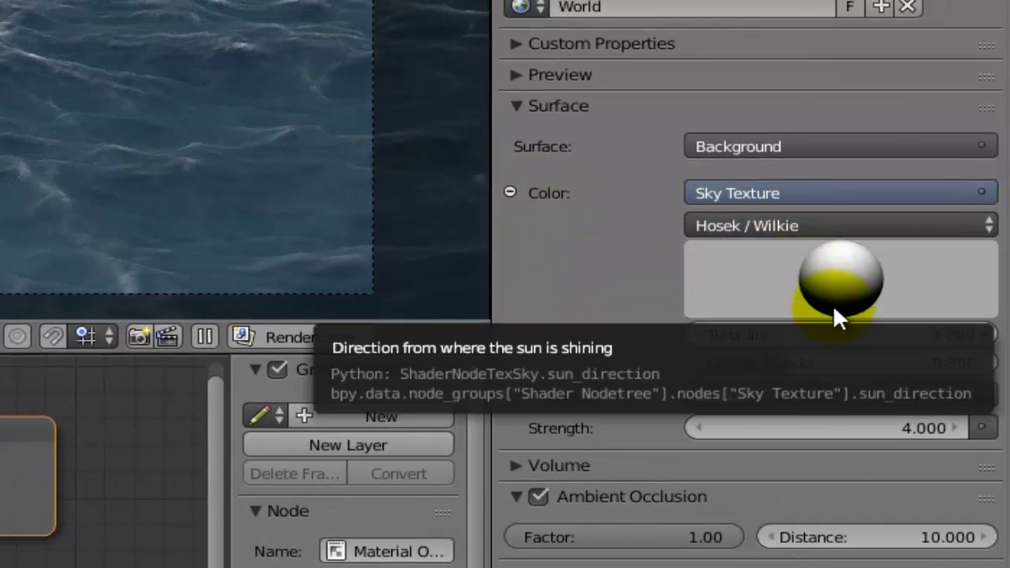
drag(836, 306, 834, 278)
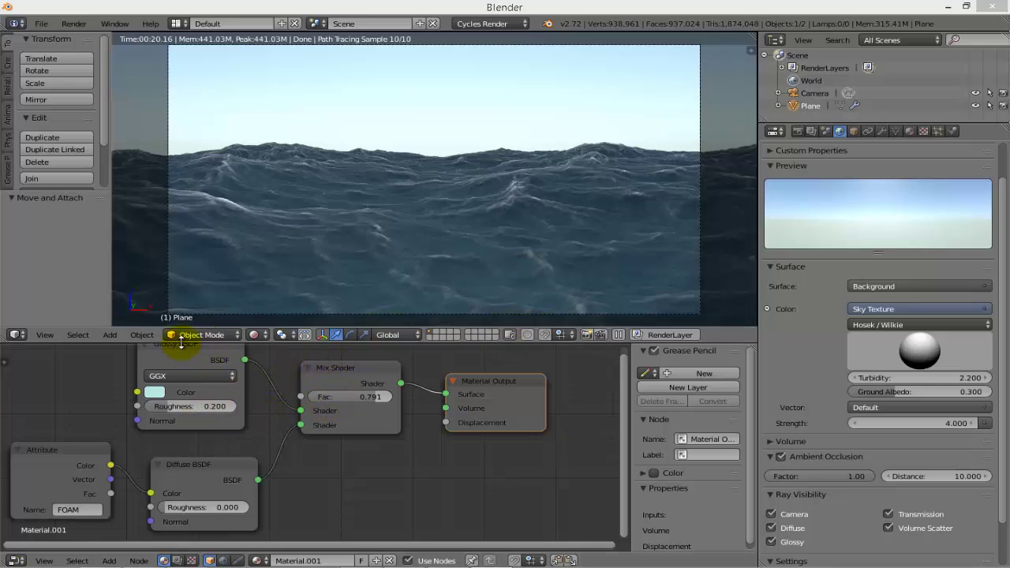
Step: Turn the node editor into a Timeline and enlarge the 3D view
click(15, 560)
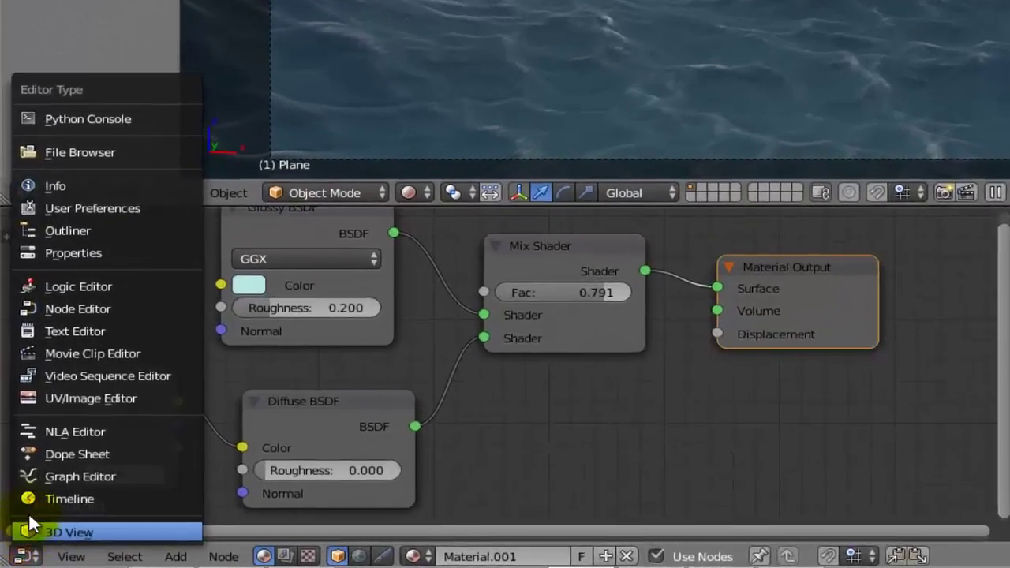
click(35, 498)
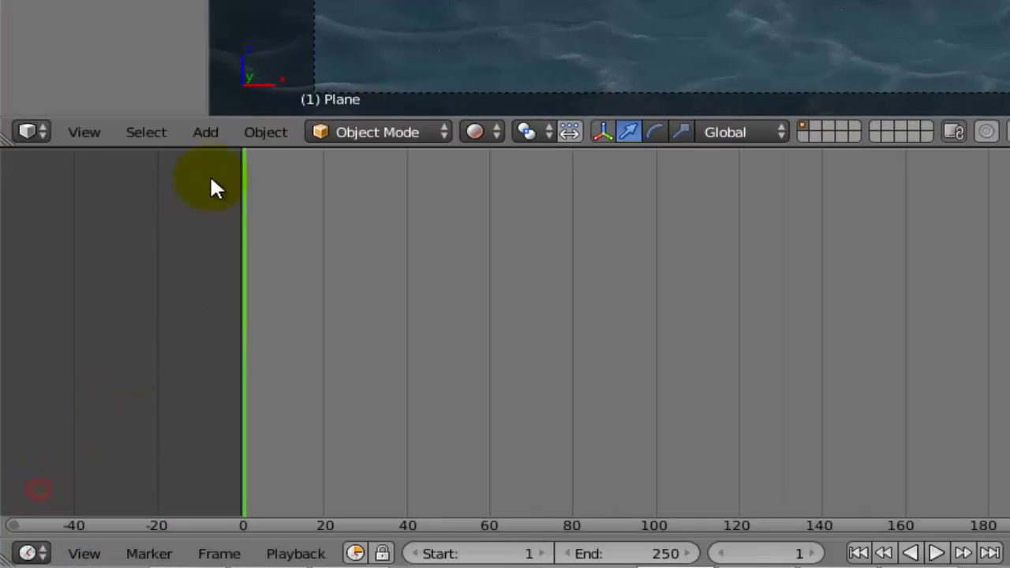
drag(214, 148, 191, 459)
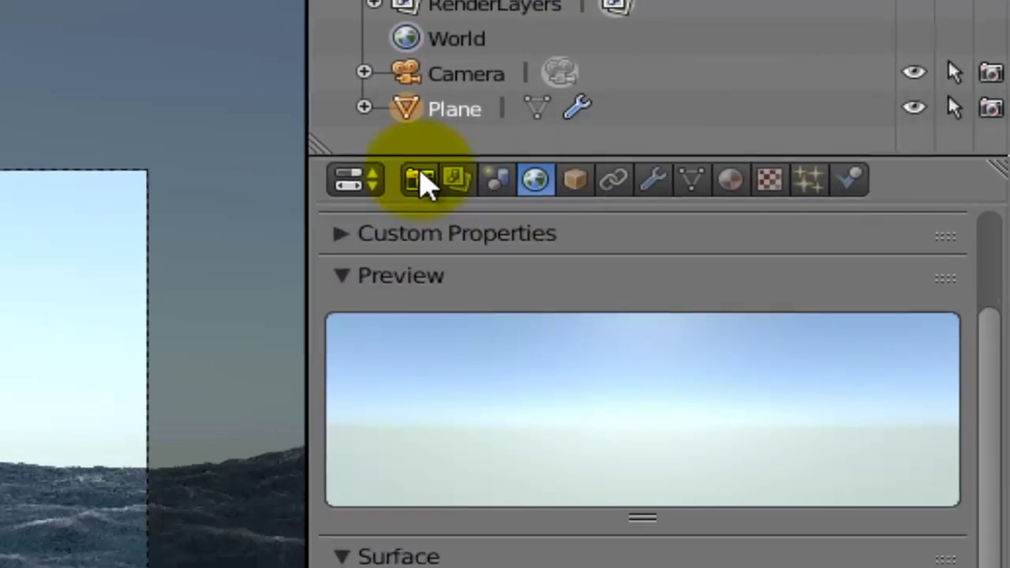
Step: Choose the HDTV 1080p resolution preset and set the resolution percentage to 100%
click(420, 181)
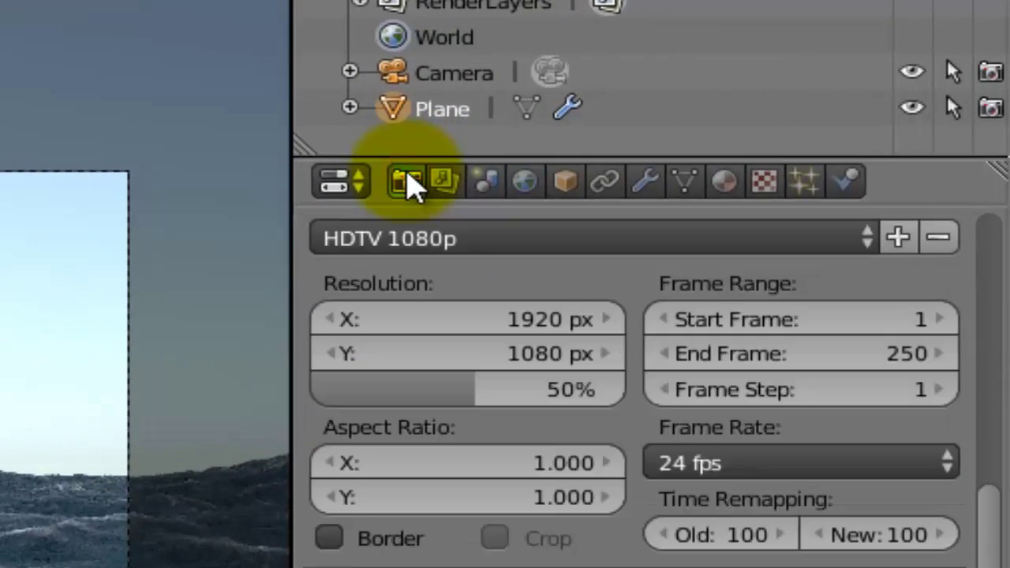
scroll(462, 326, up, 2)
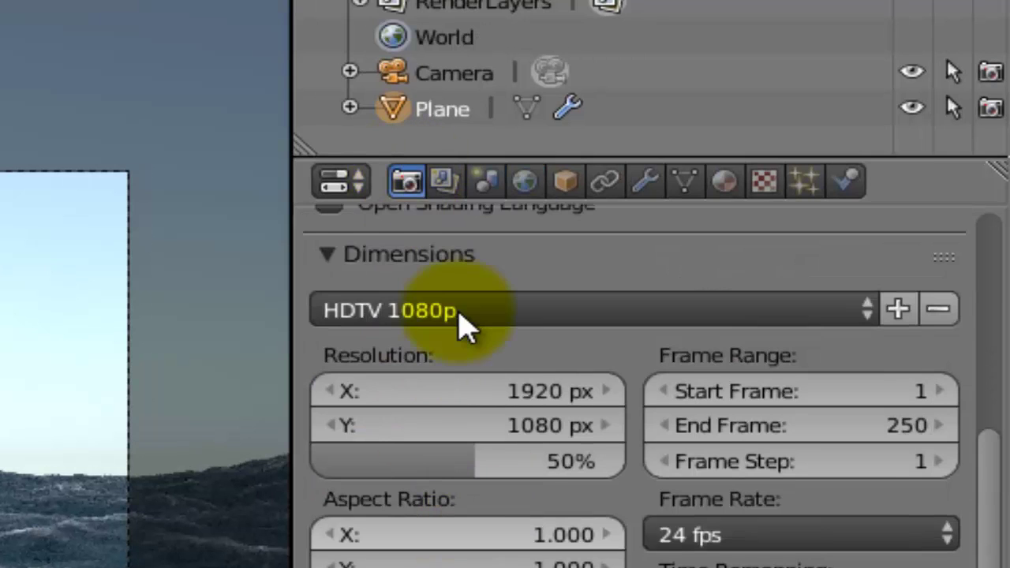
click(359, 300)
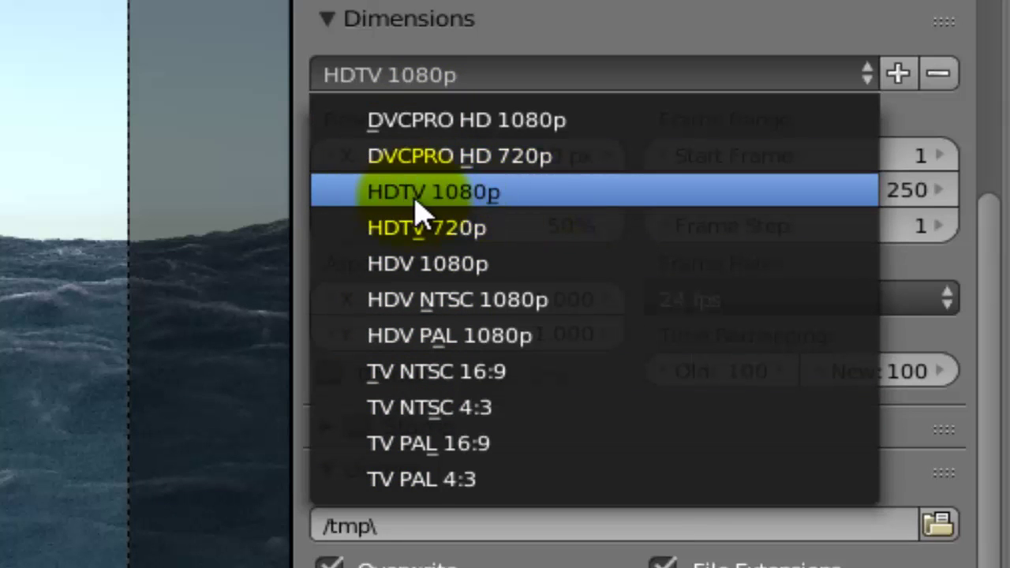
click(453, 201)
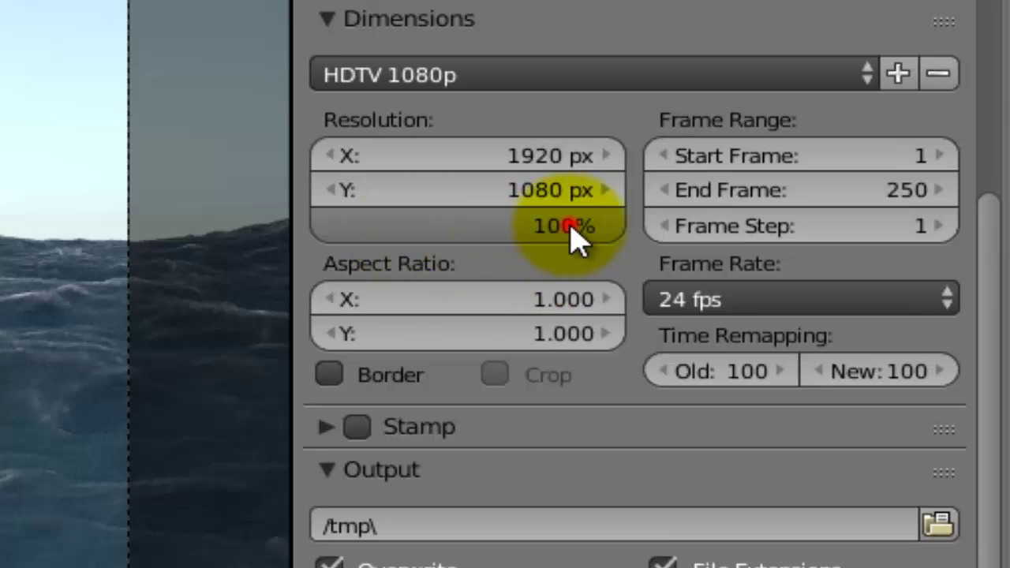
drag(575, 234, 422, 258)
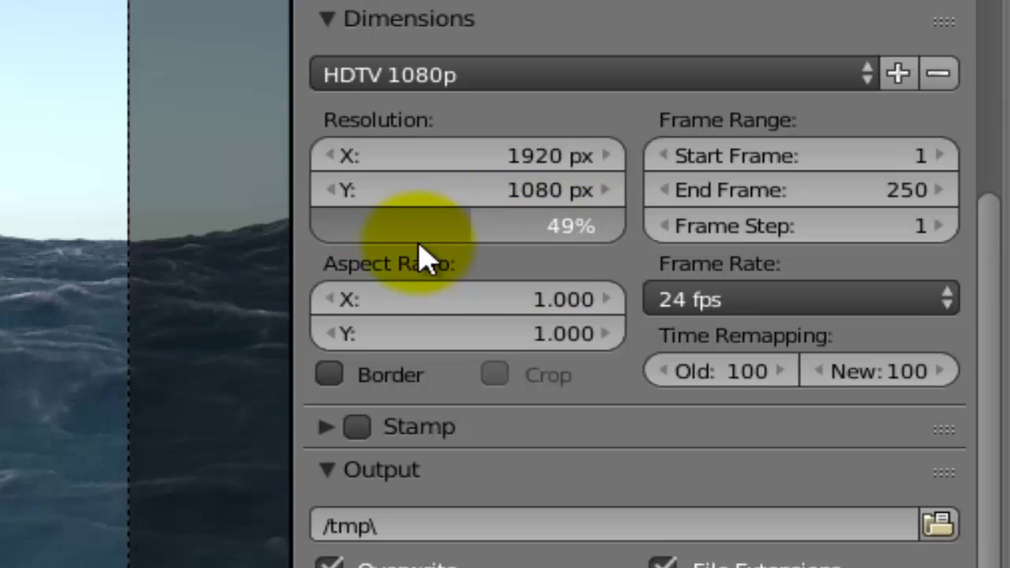
drag(513, 254, 608, 255)
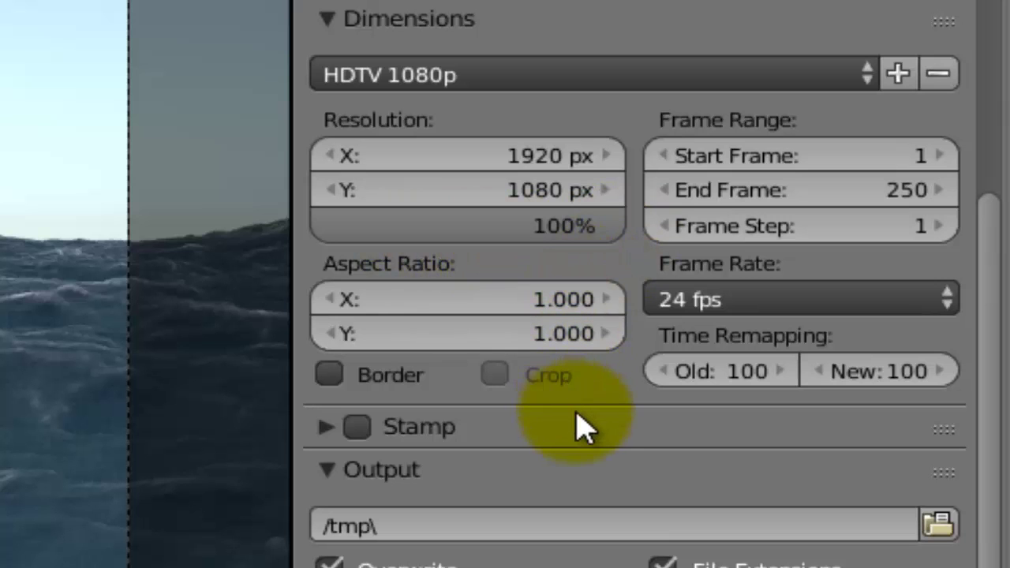
scroll(580, 436, down, 3)
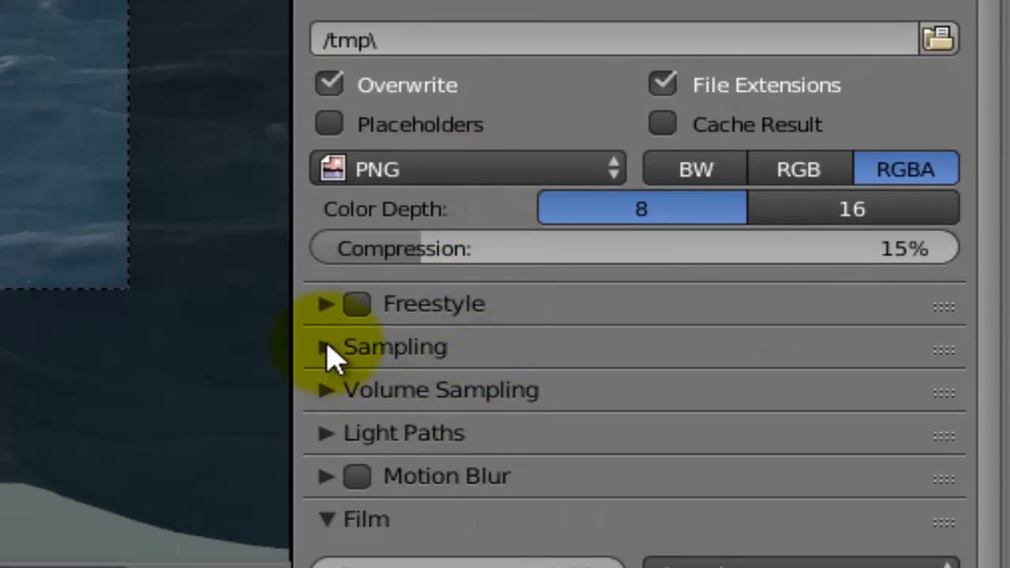
Step: Expand Sampling and set the Cycles render samples to 100
click(343, 349)
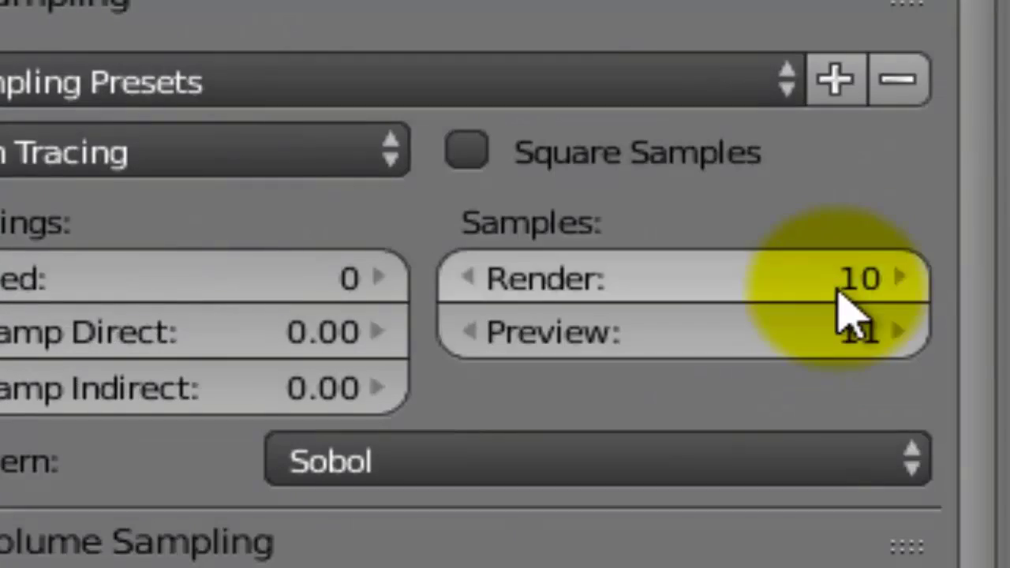
click(858, 260)
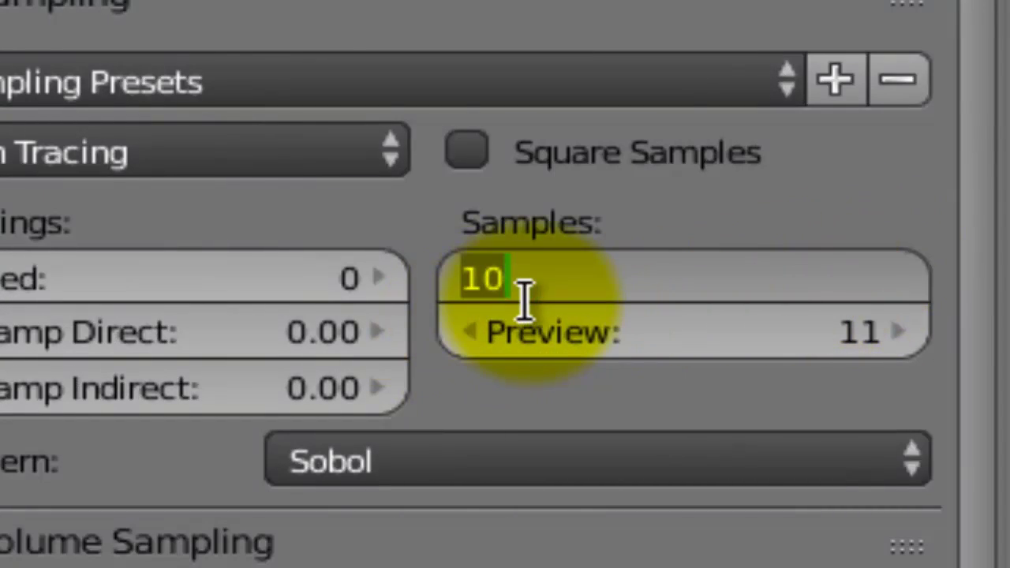
text(1)
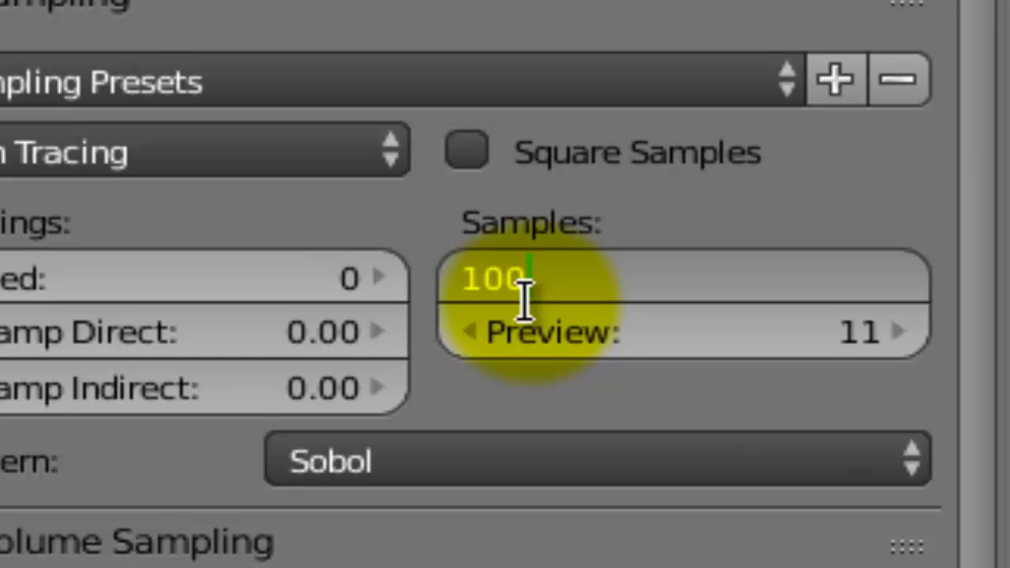
key(Return)
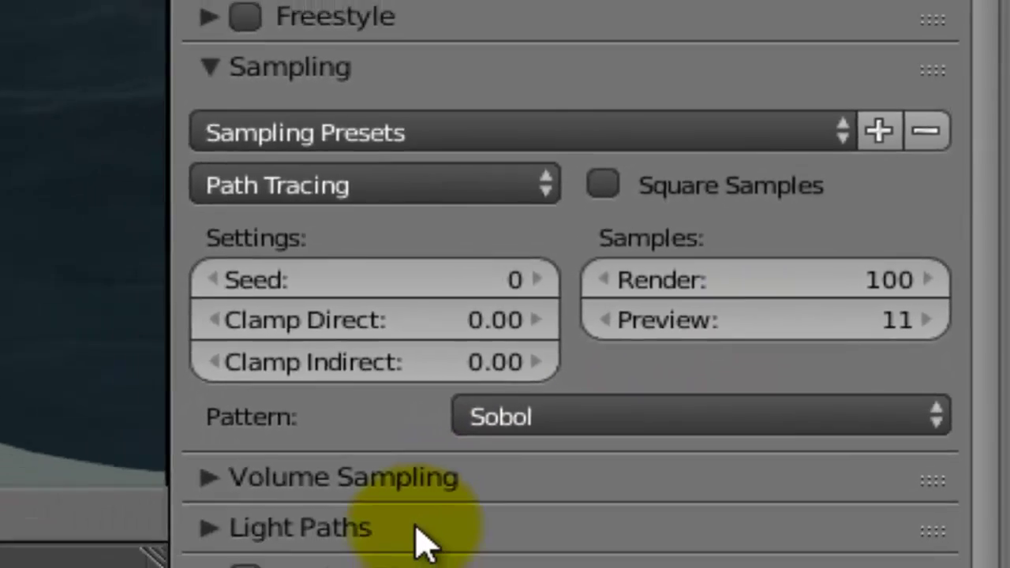
scroll(442, 528, down, 4)
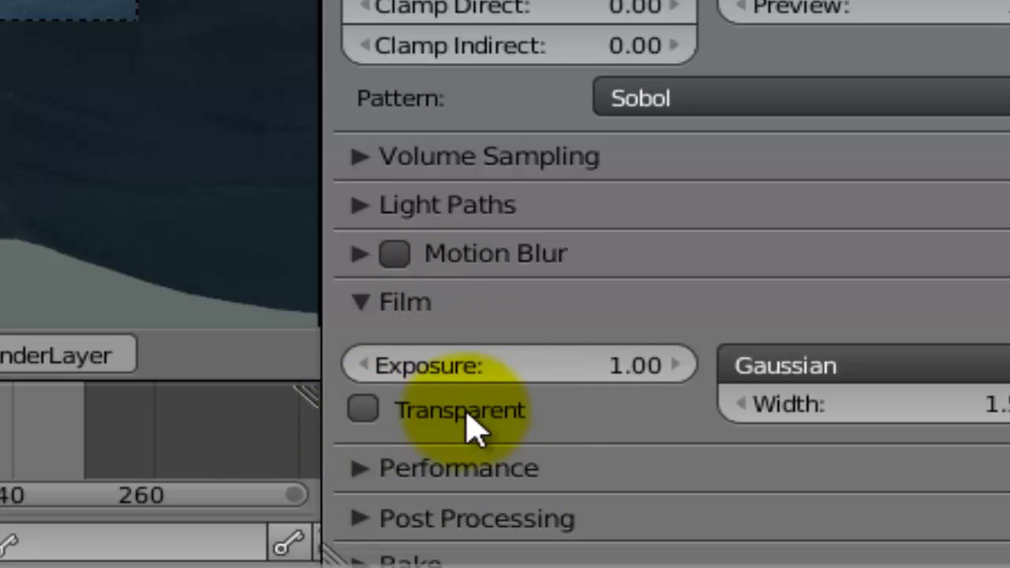
Step: Tick Transparent in the Cycles Film panel, leaving 100 render samples
click(364, 421)
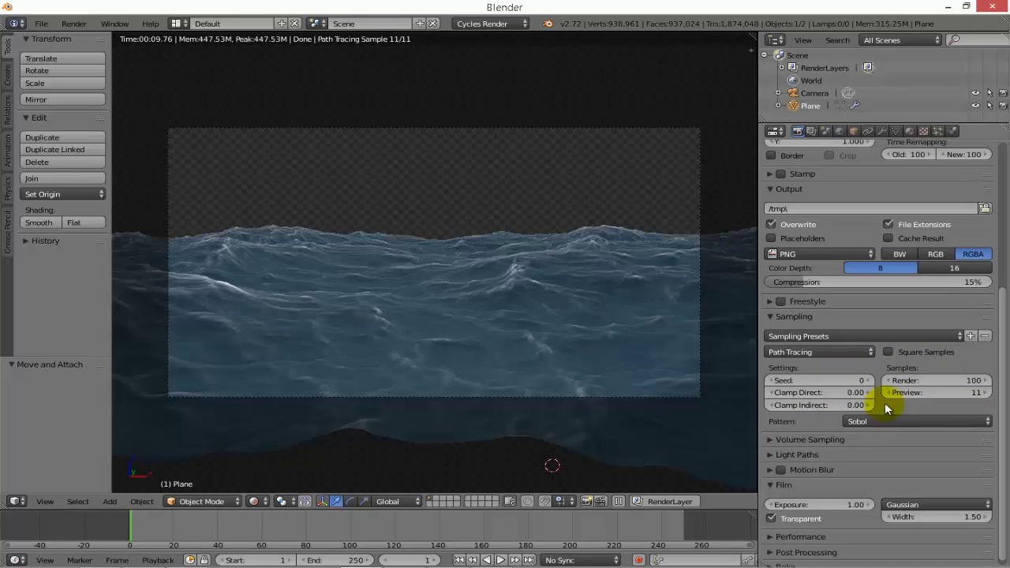
scroll(884, 399, up, 7)
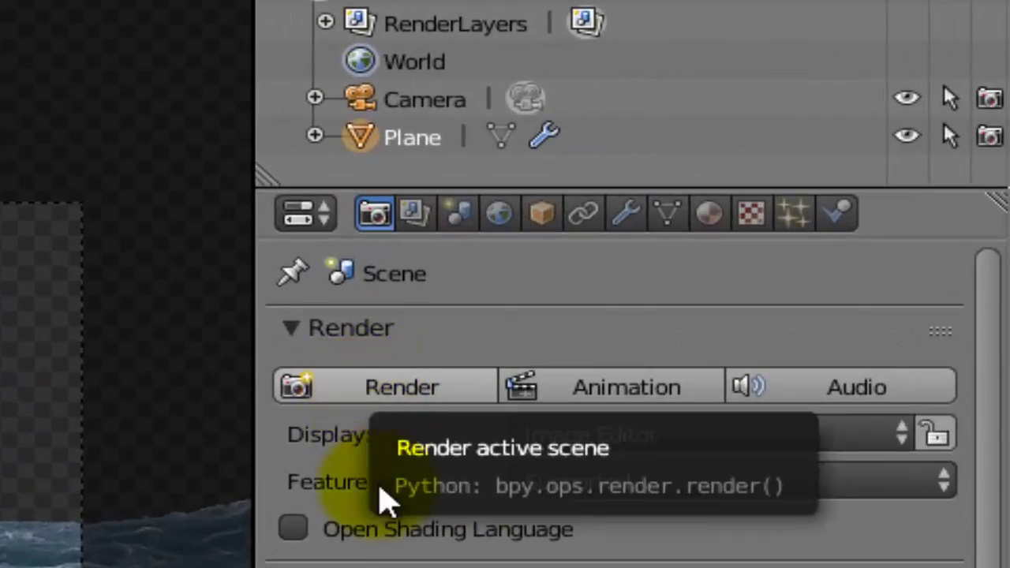
scroll(378, 500, down, 5)
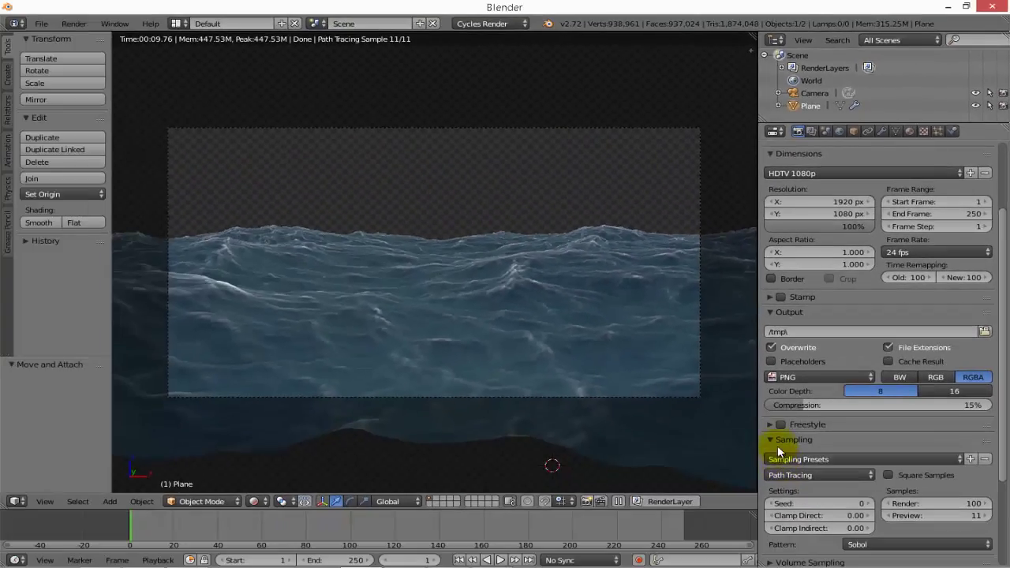
scroll(779, 453, down, 2)
scroll(788, 290, up, 5)
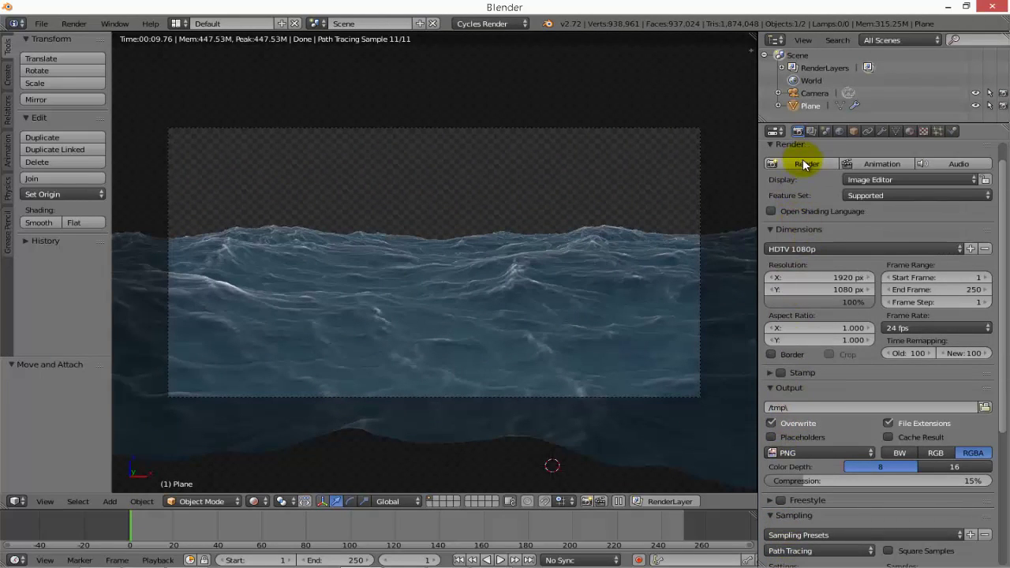
Step: Render the ocean frame with Cycles at 1920×1080 and return to the 3D view
click(805, 164)
click(805, 164)
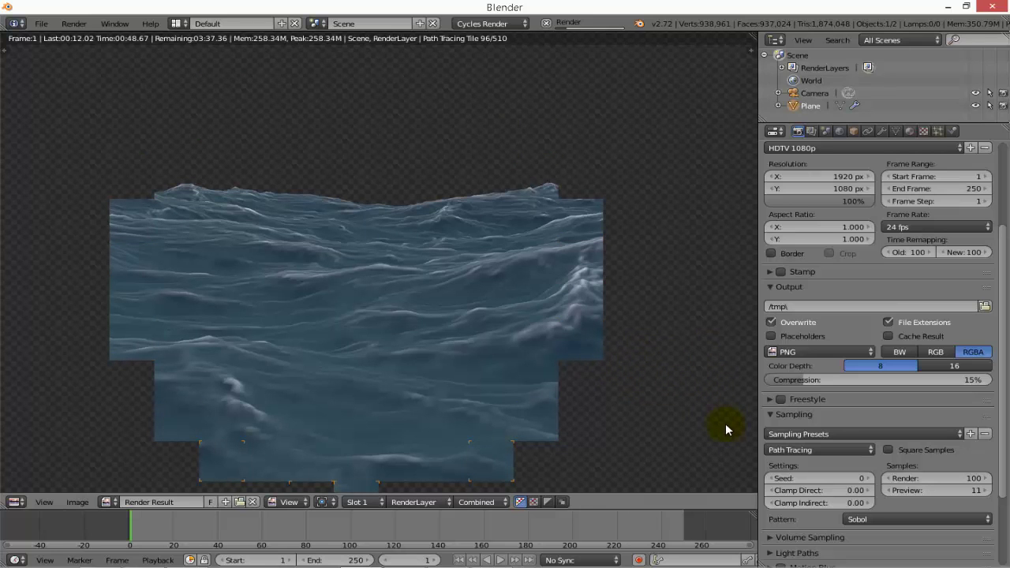
mouse_move(613, 552)
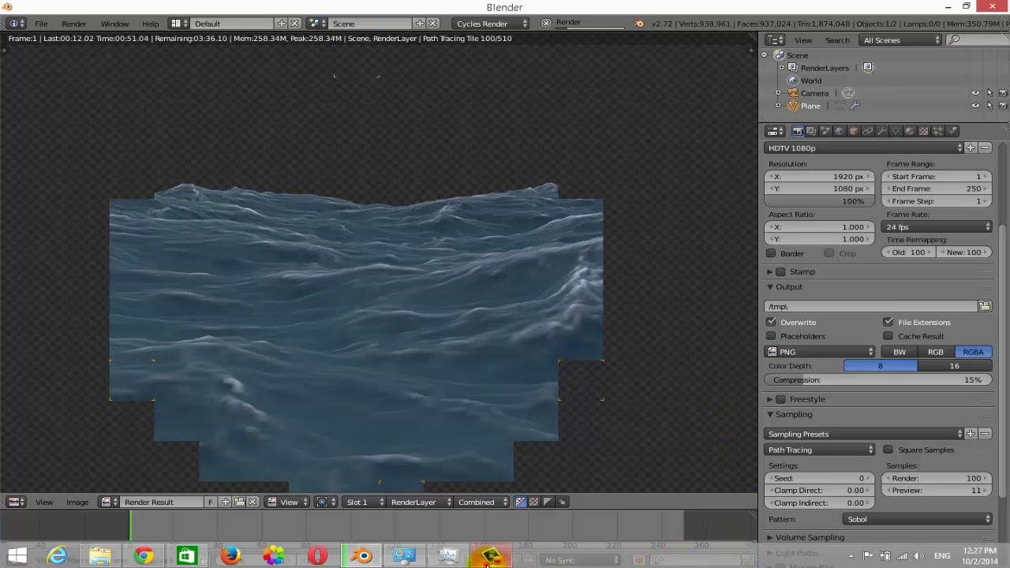
click(489, 556)
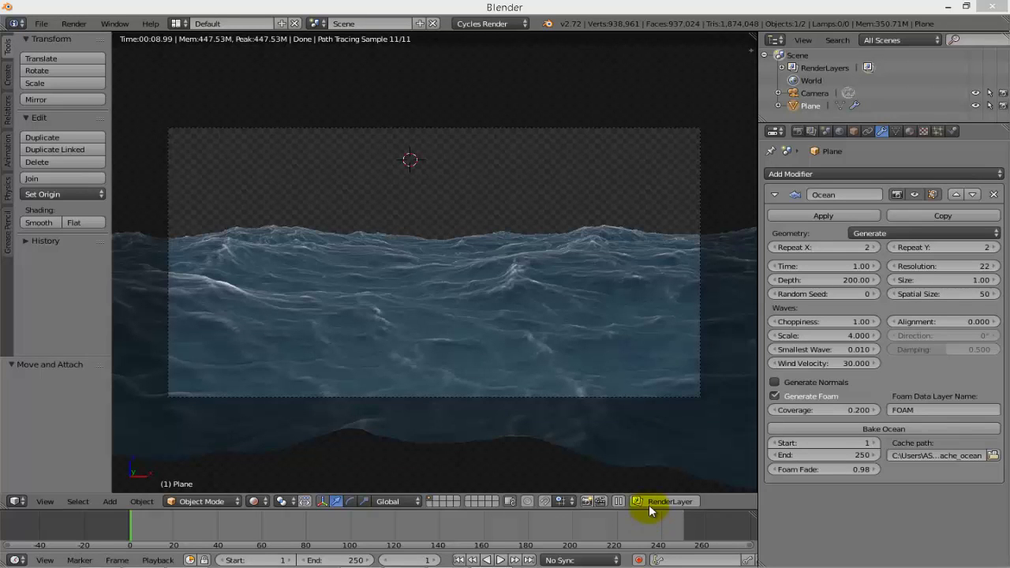
mouse_move(527, 564)
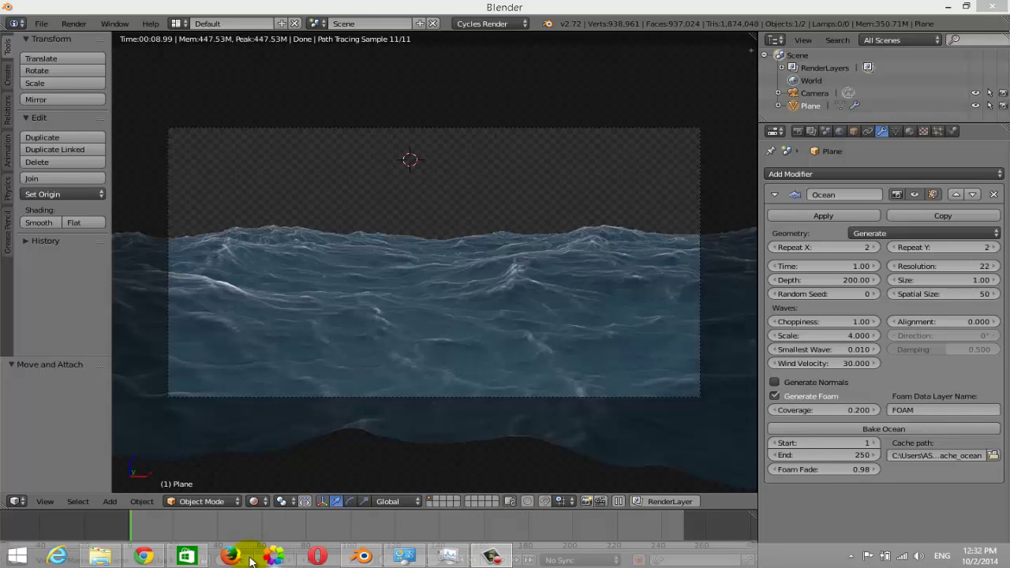
Step: Open the MyWorks folder in File Explorer and bring up the ocean3 PNG's context menu
click(103, 556)
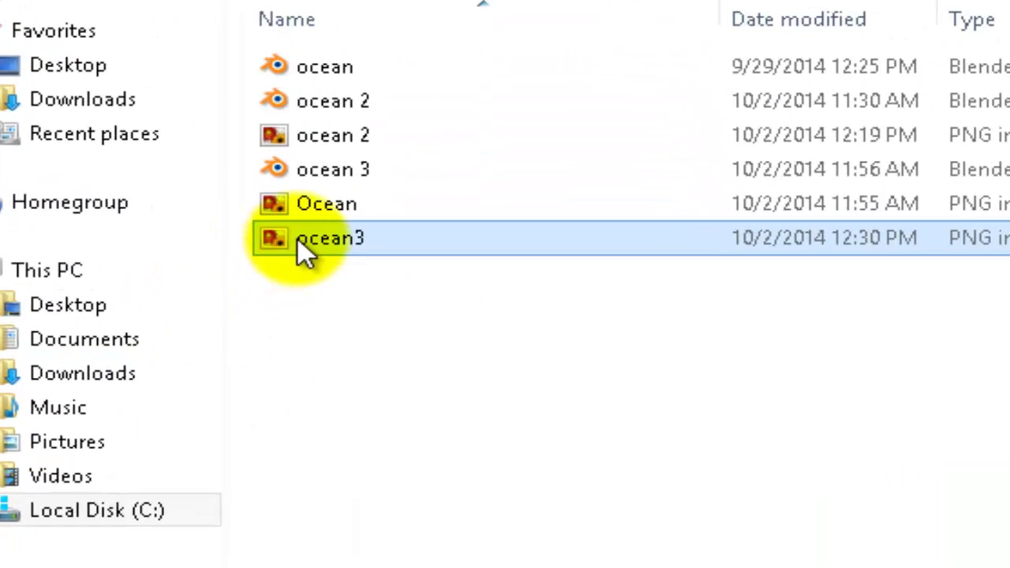
right_click(298, 239)
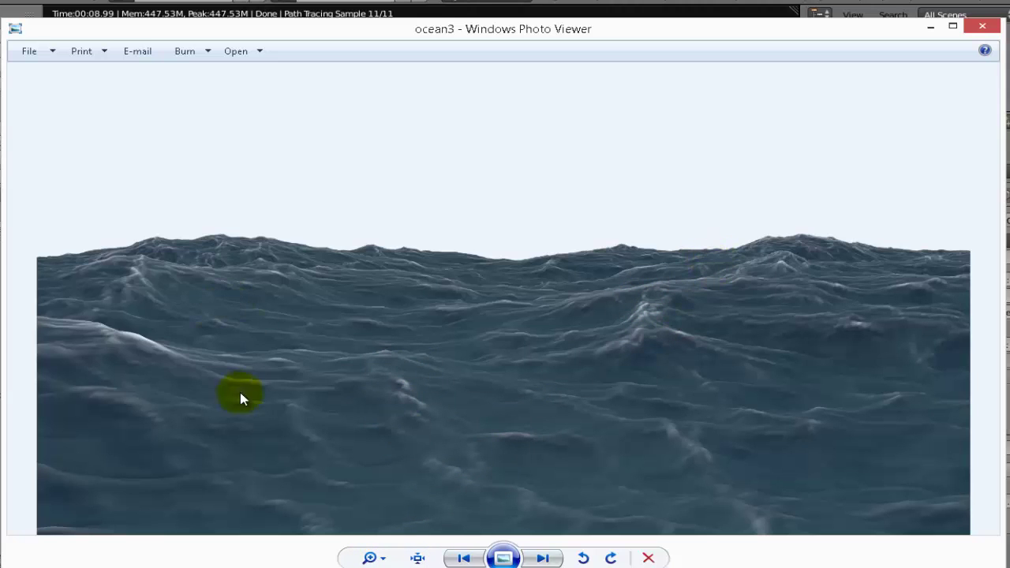
Step: Close Photo Viewer and the MyWorks window, then set Ocean Choppiness to 1.50
click(978, 29)
click(917, 153)
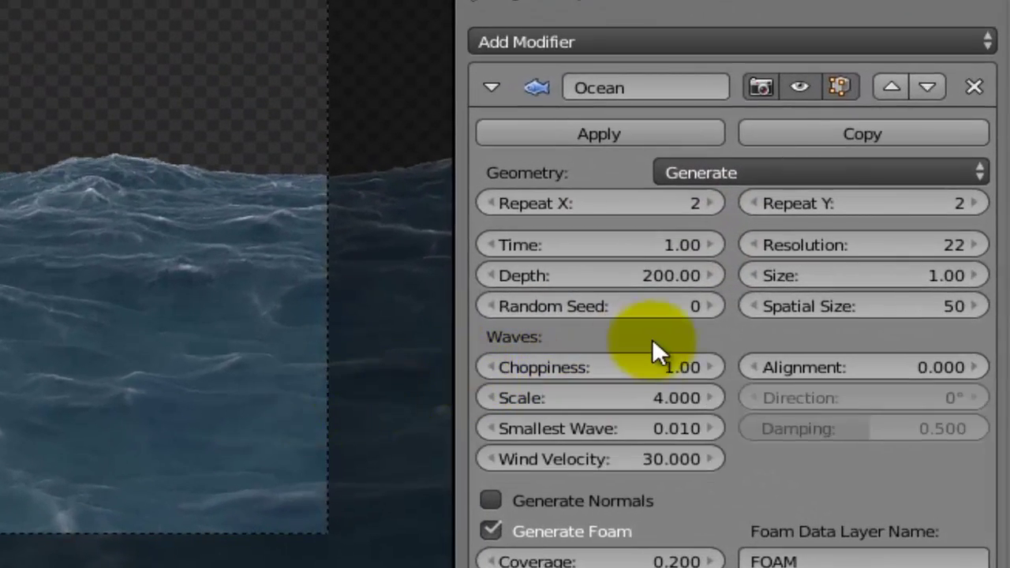
click(631, 367)
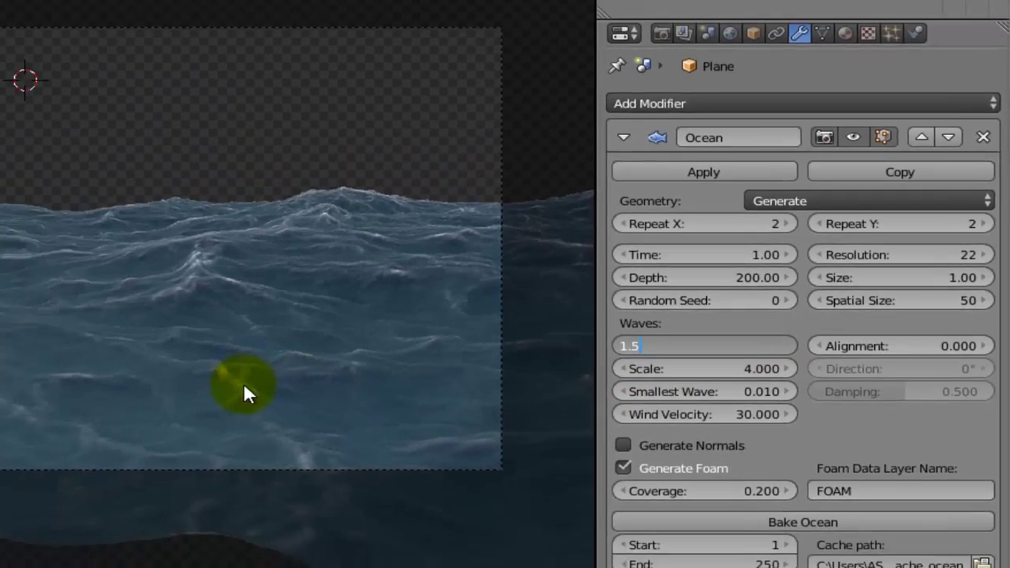
key(Return)
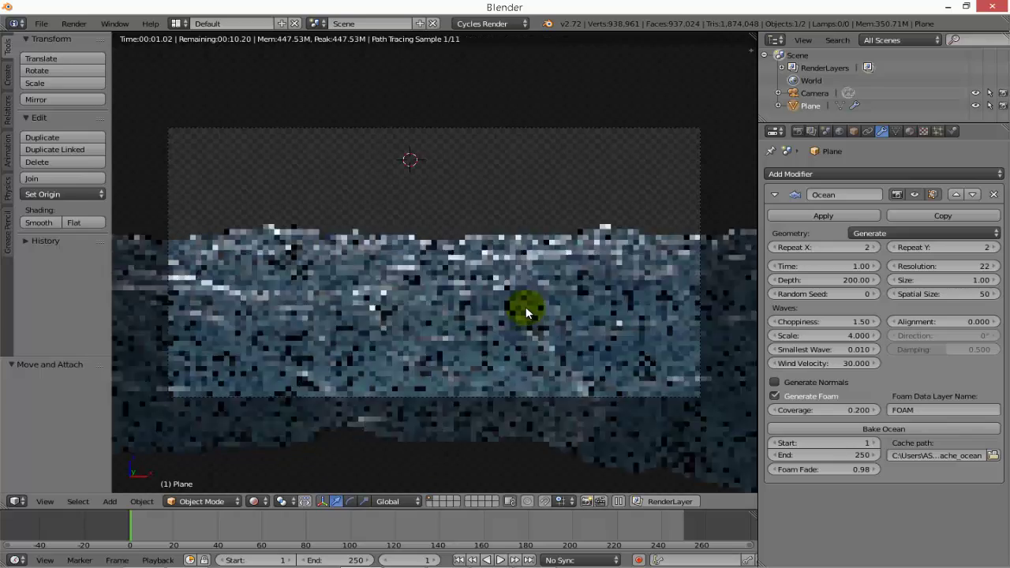